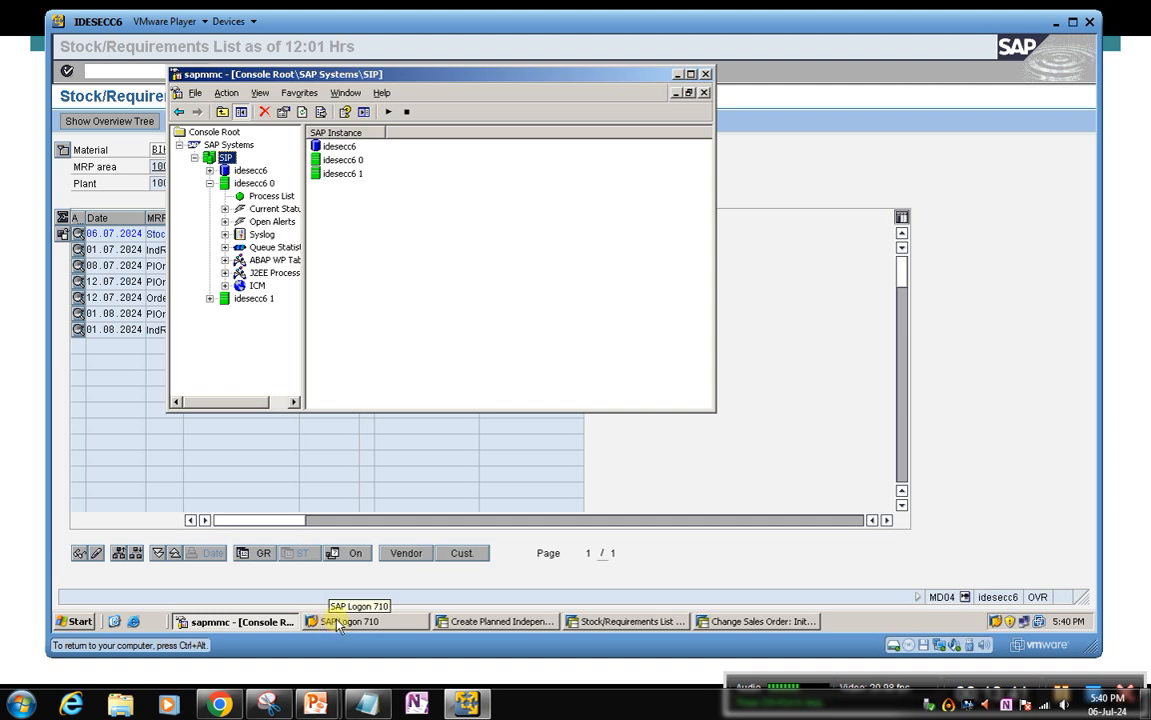
left_click(338, 622)
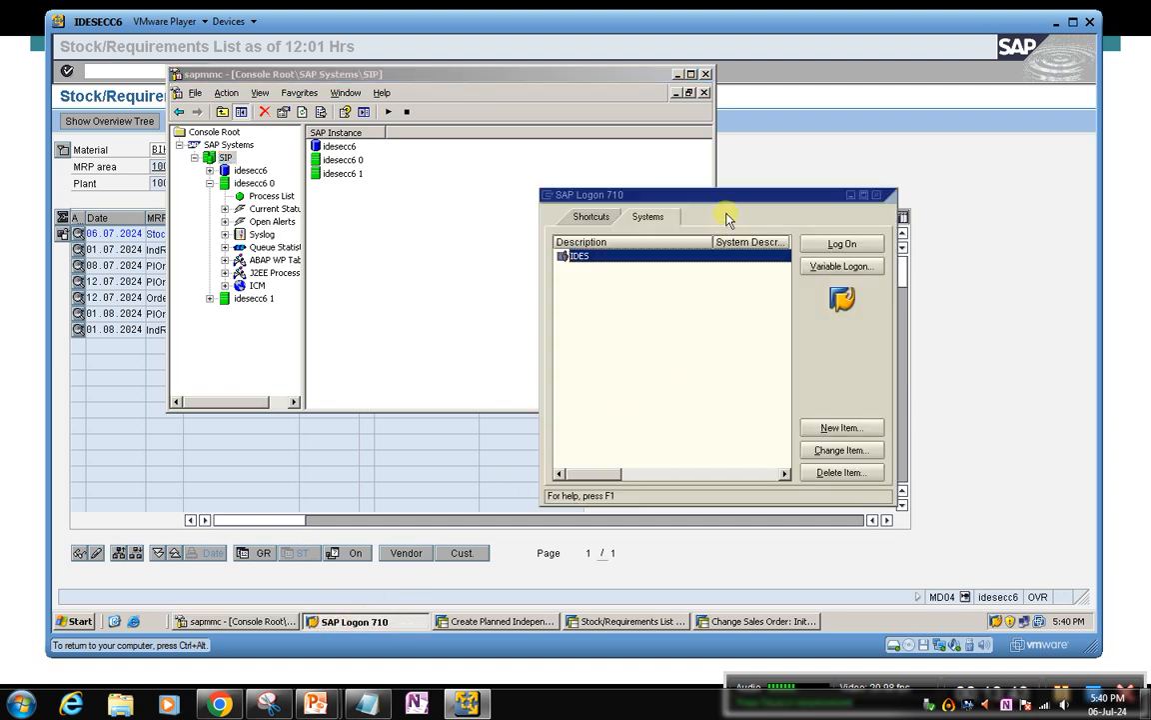
left_click_drag(725, 200, 605, 199)
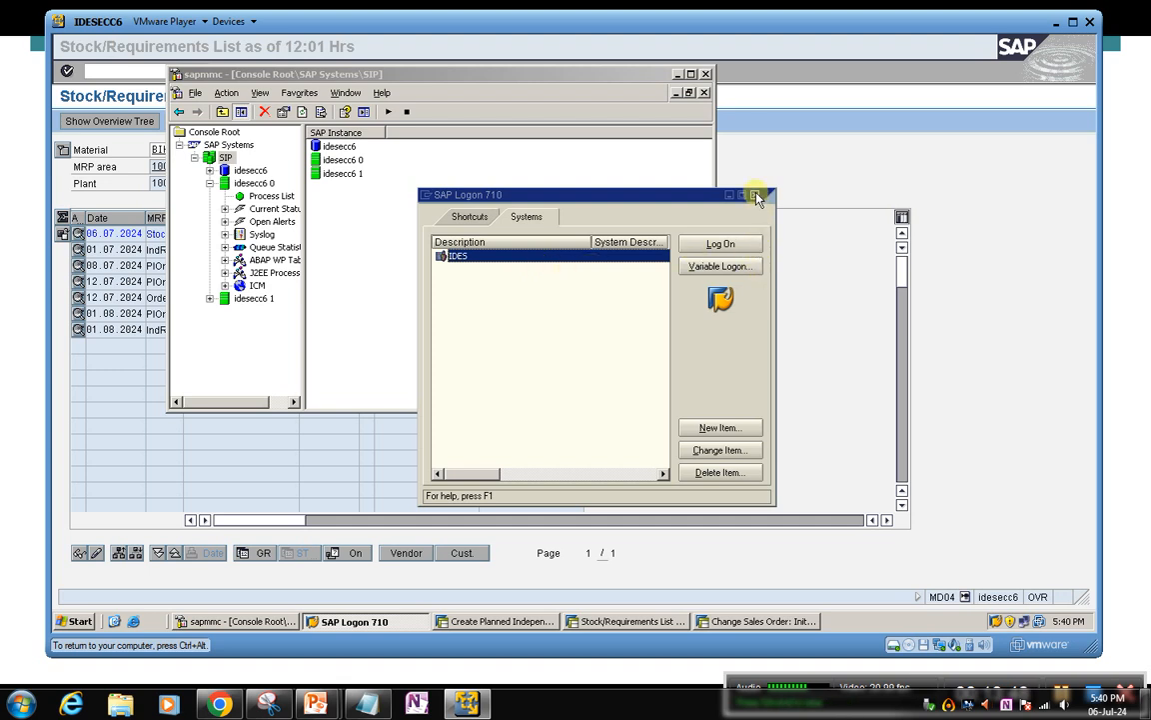
left_click(324, 474)
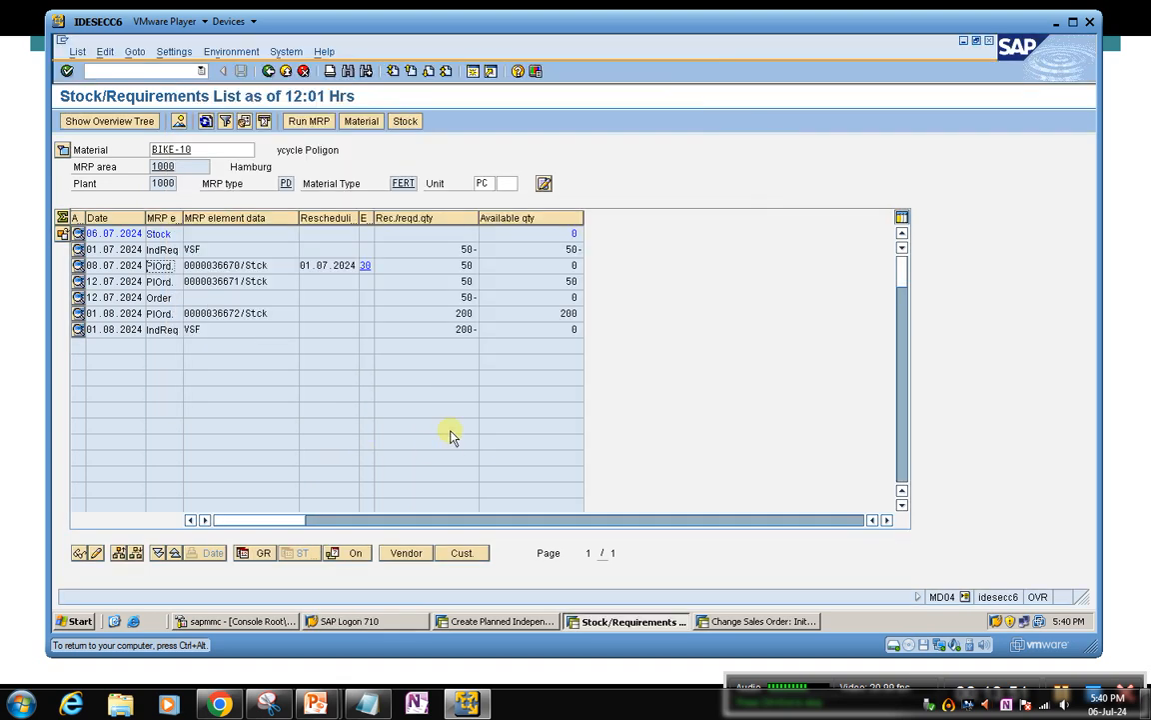
left_click(338, 622)
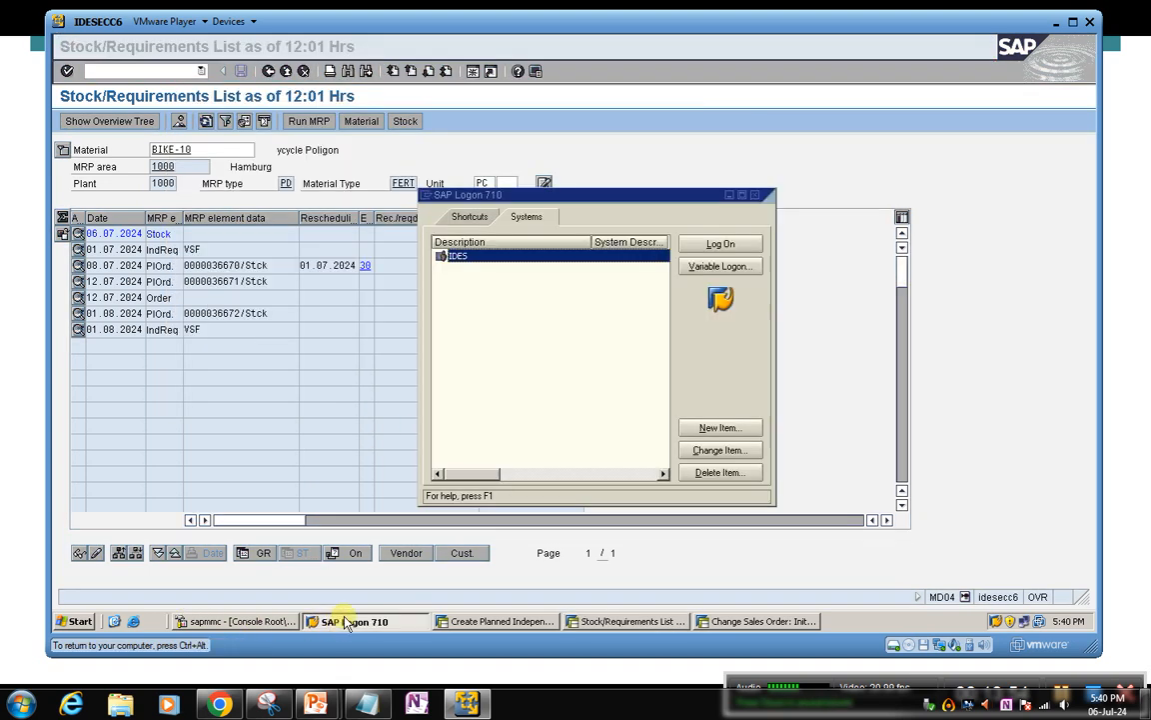
left_click(468, 622)
left_click(600, 621)
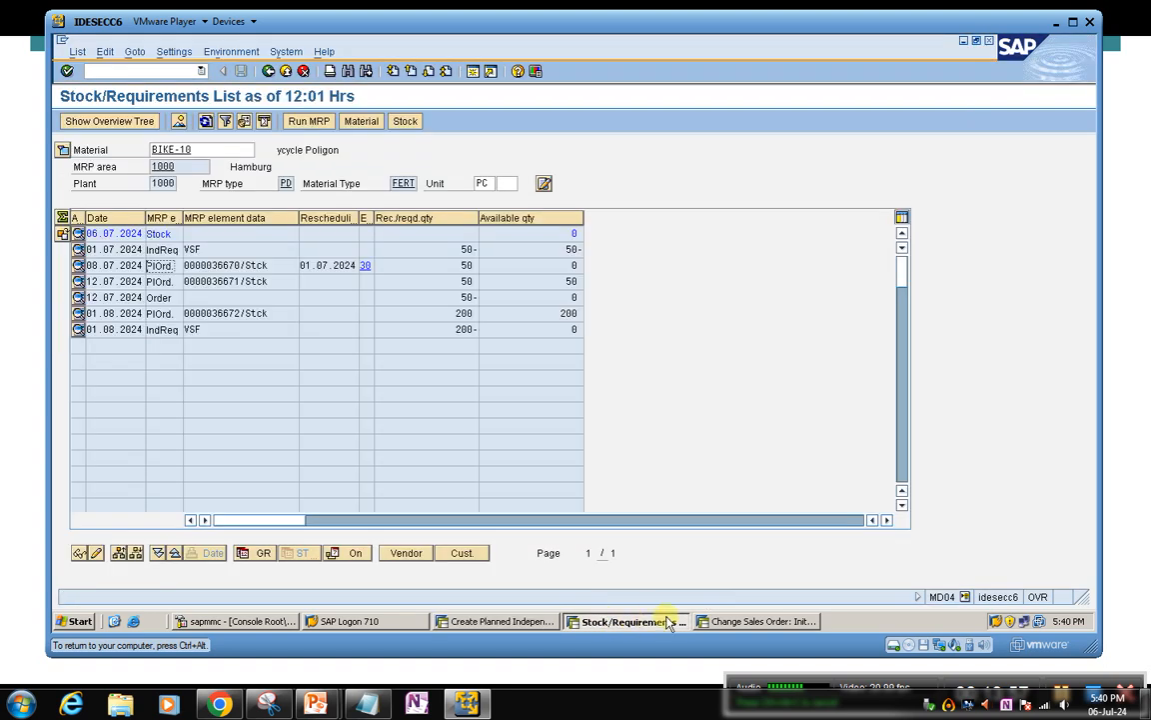
left_click(719, 622)
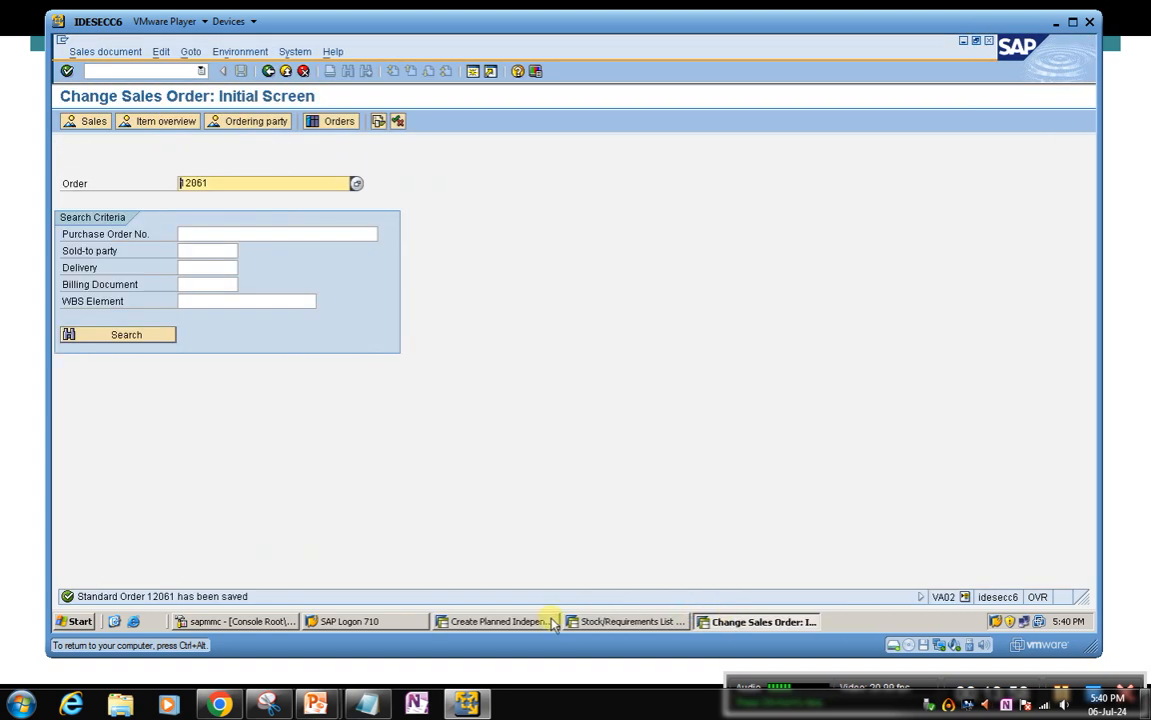
Switch to the Create Planned Independent Requirements session and copy the material number BIKE-10
left_click(497, 622)
left_click_drag(255, 200, 131, 185)
key("ctrl+c")
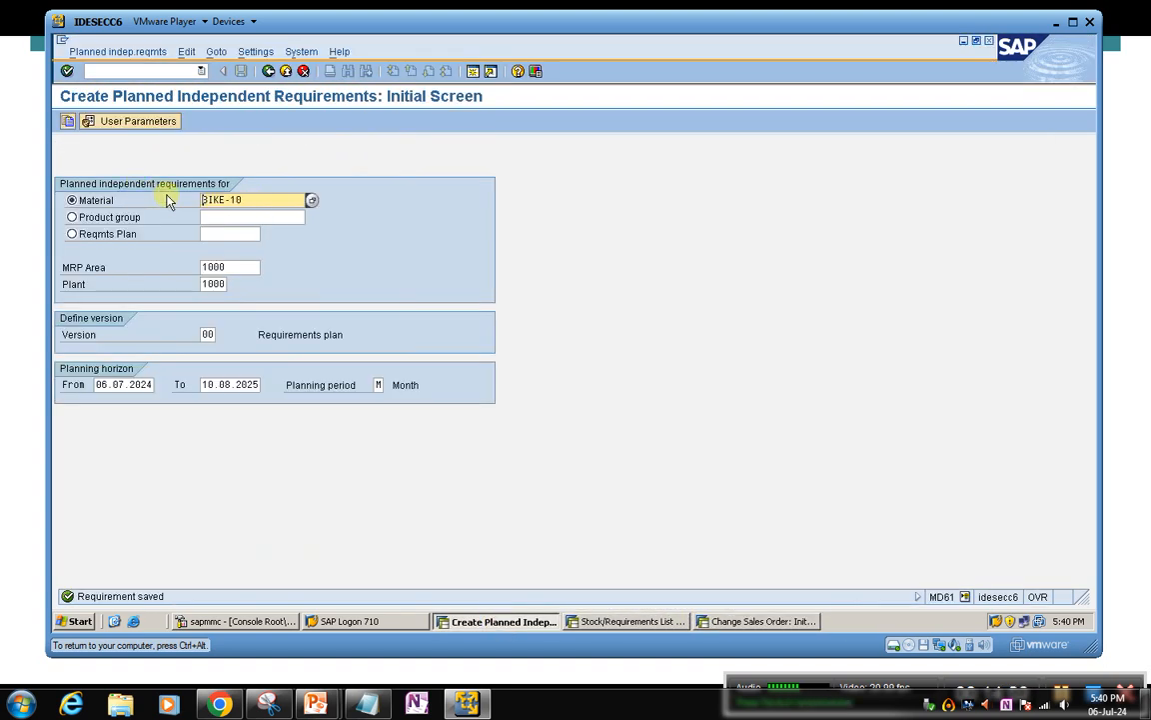
Leave the planned independent requirements transaction and open the Display Material transaction mm03 in the same session
left_click(132, 71)
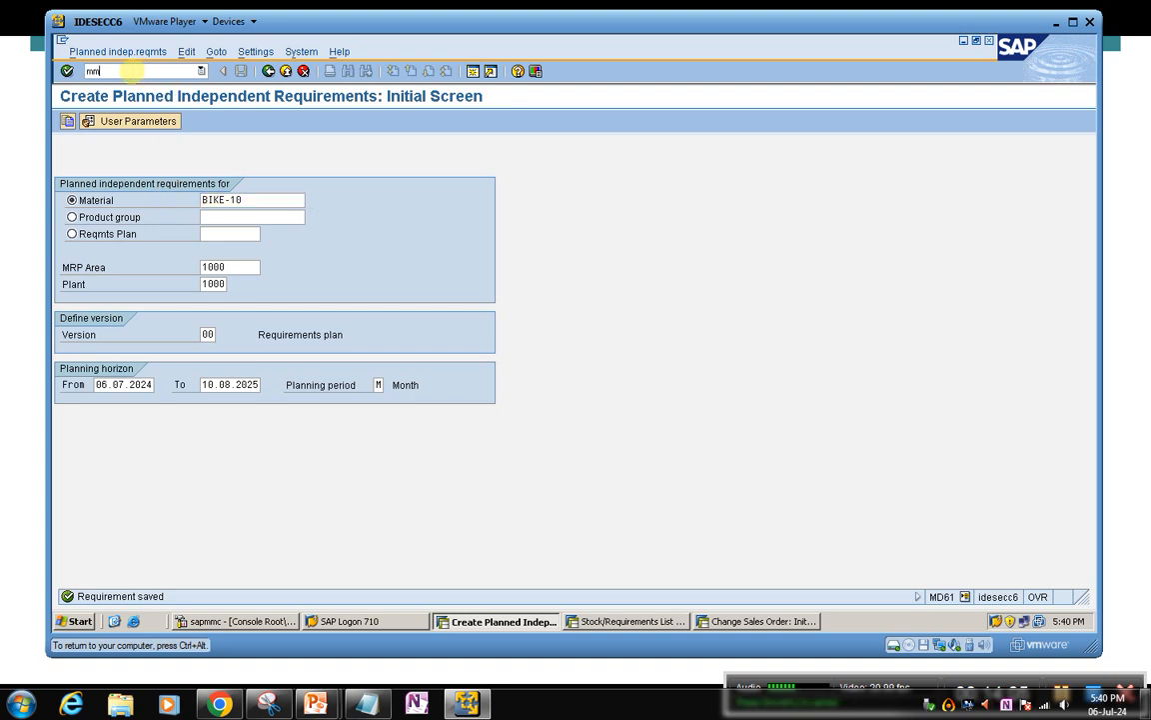
type("mm03")
key("Return")
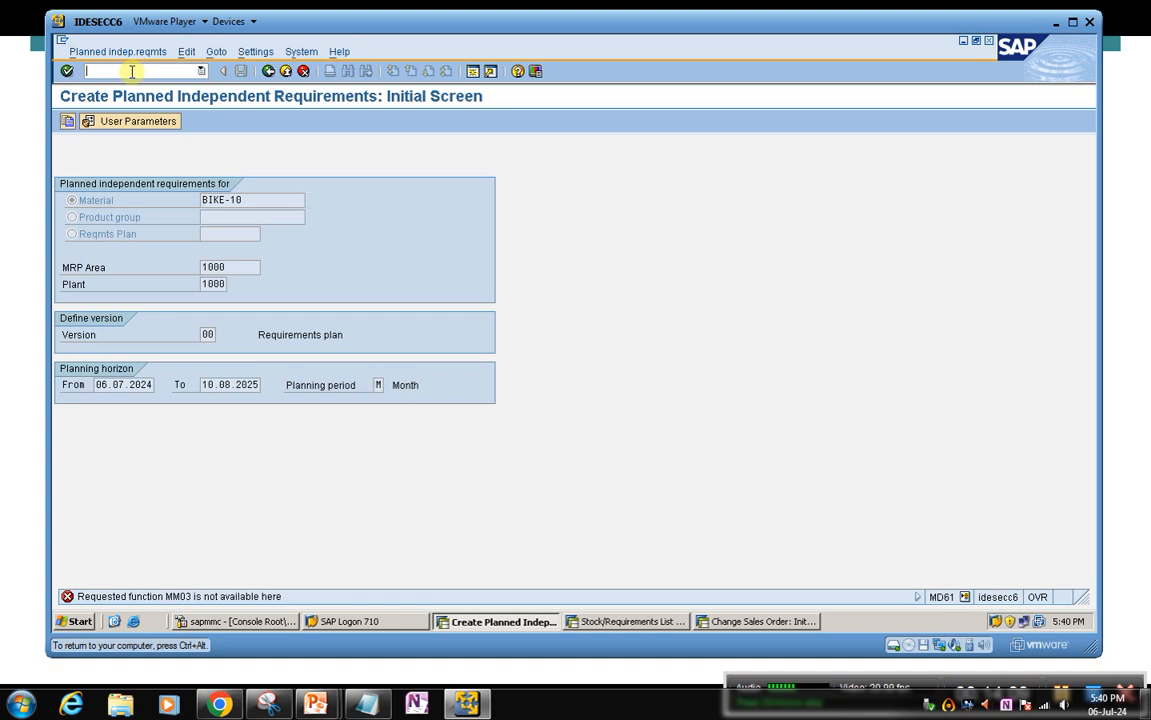
key("F3")
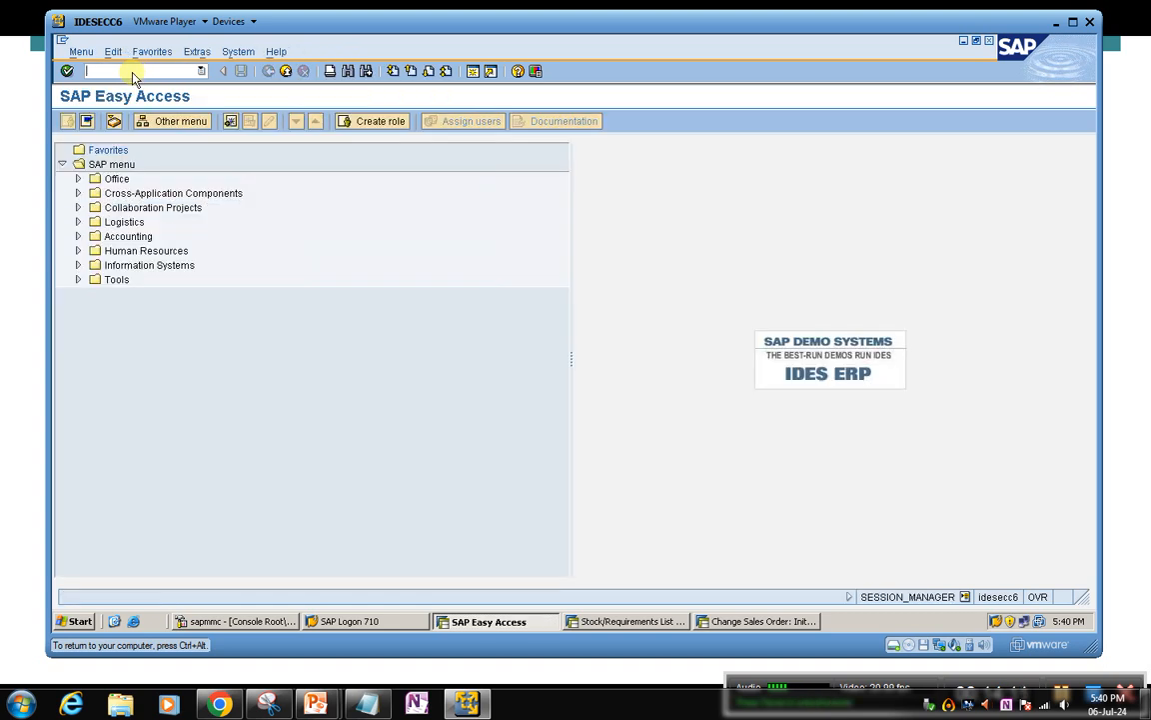
type("mm03")
key("Return")
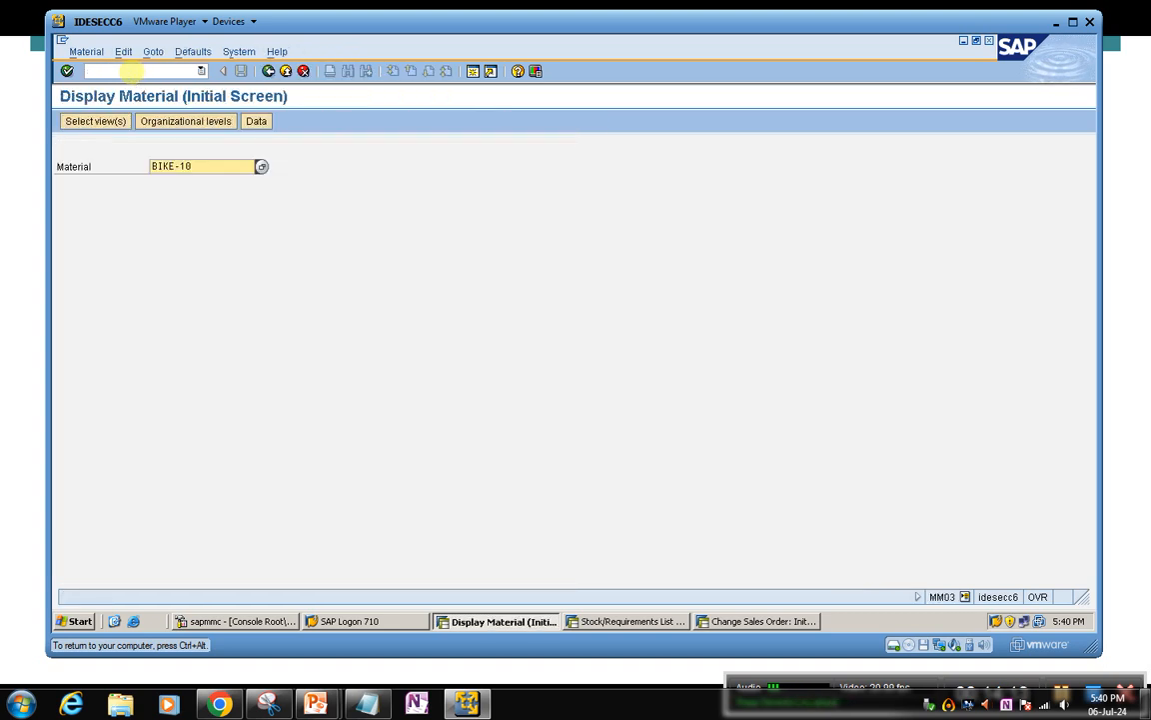
Display the MRP 1 to MRP 4 views of material BIKE-10 for plant 1000
key("Return")
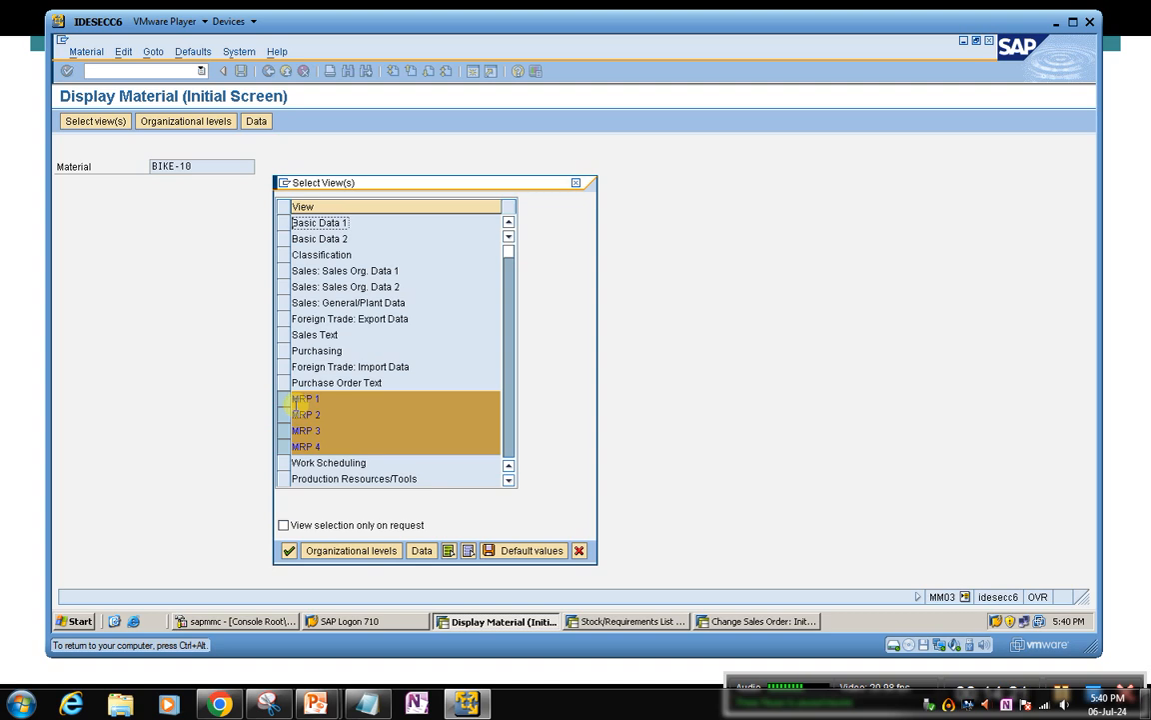
left_click(288, 551)
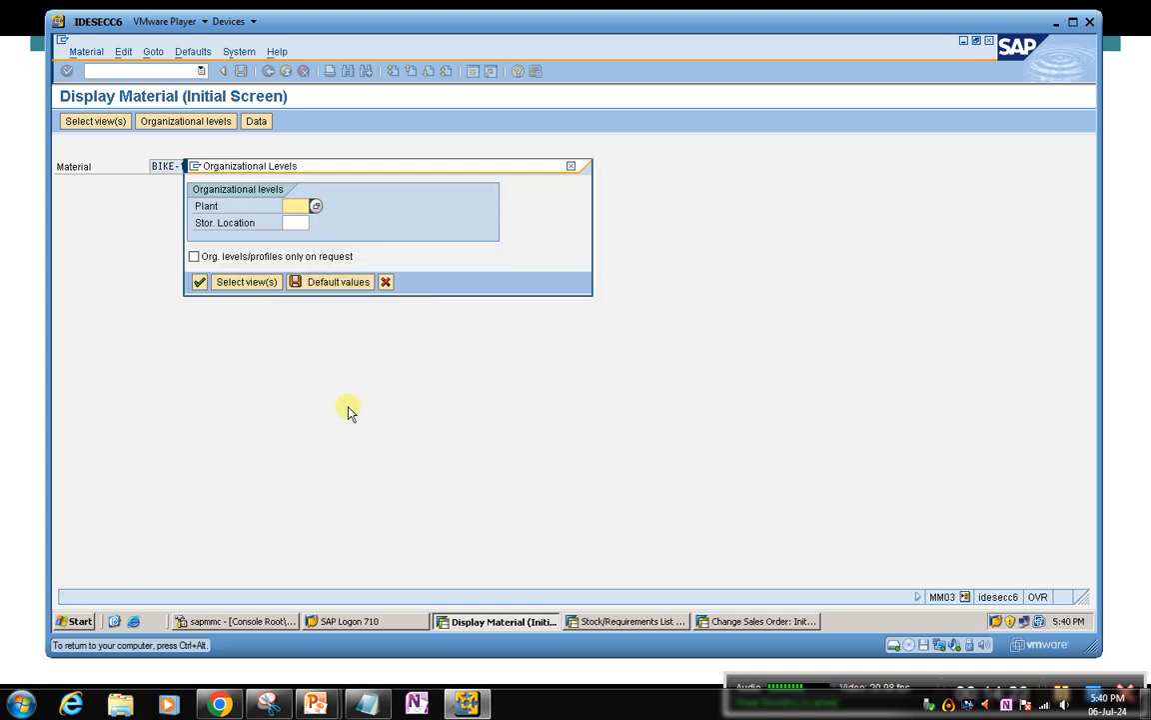
type("1000")
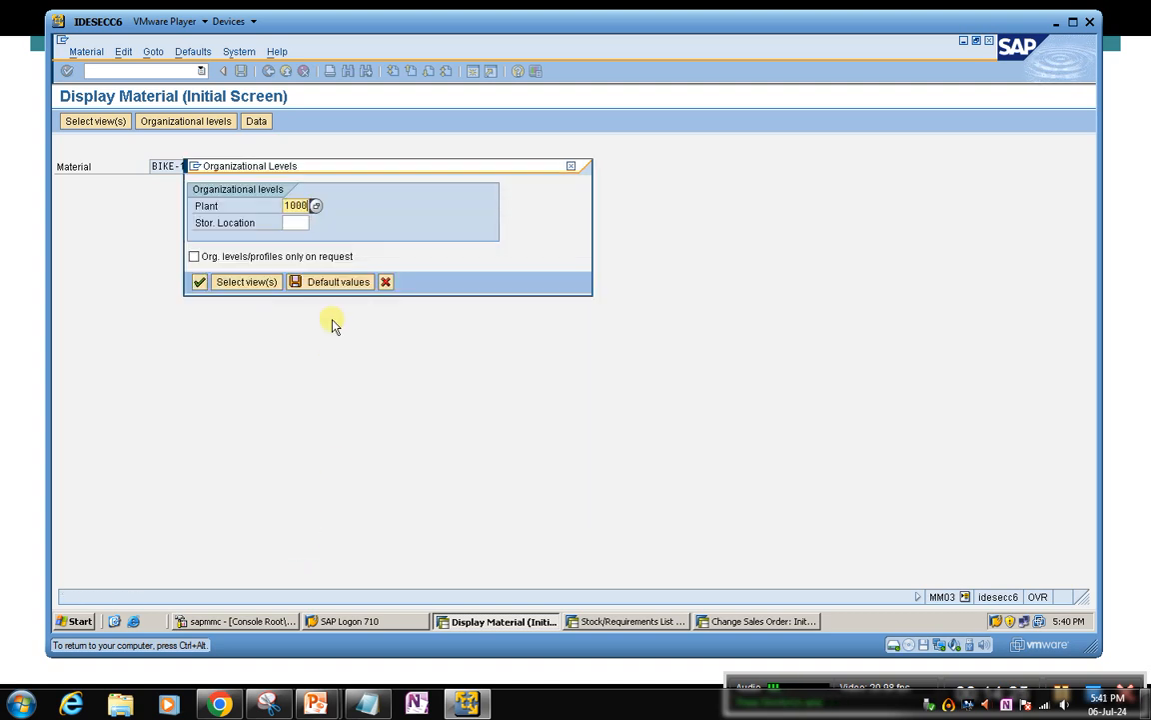
key("Return")
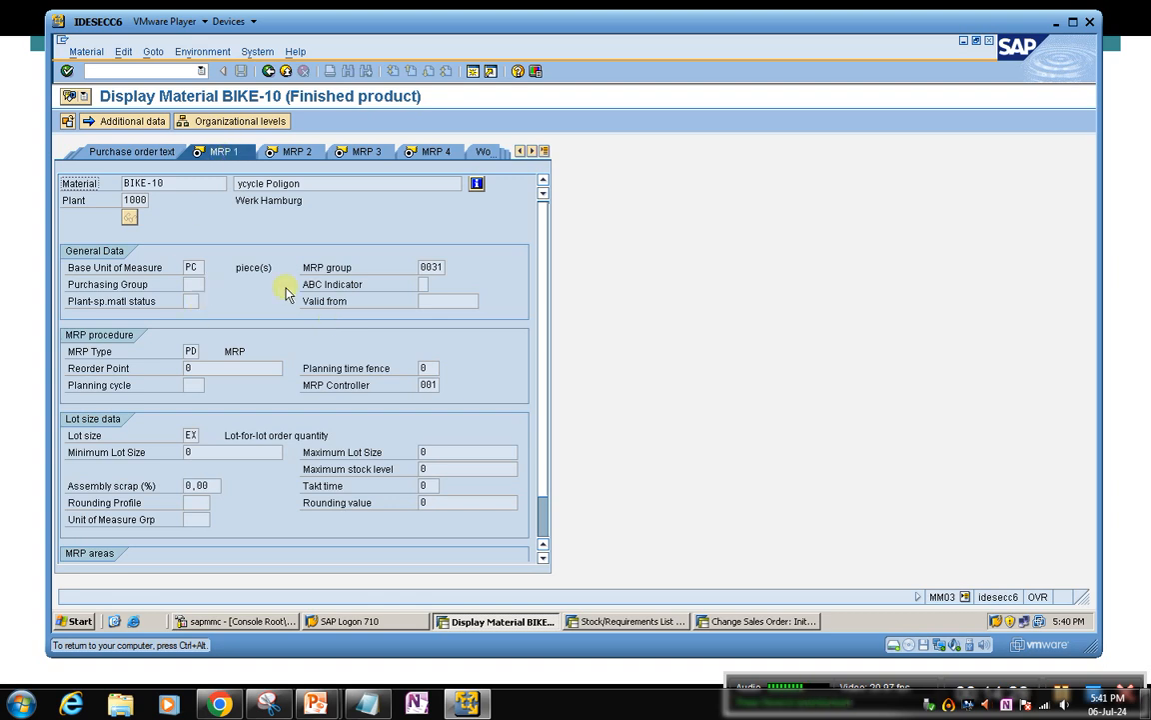
Examine the MRP type, the lot size data, the possible procurement types and the strategy group of BIKE-10 in the MRP 1 to MRP 3 views
left_click(190, 350)
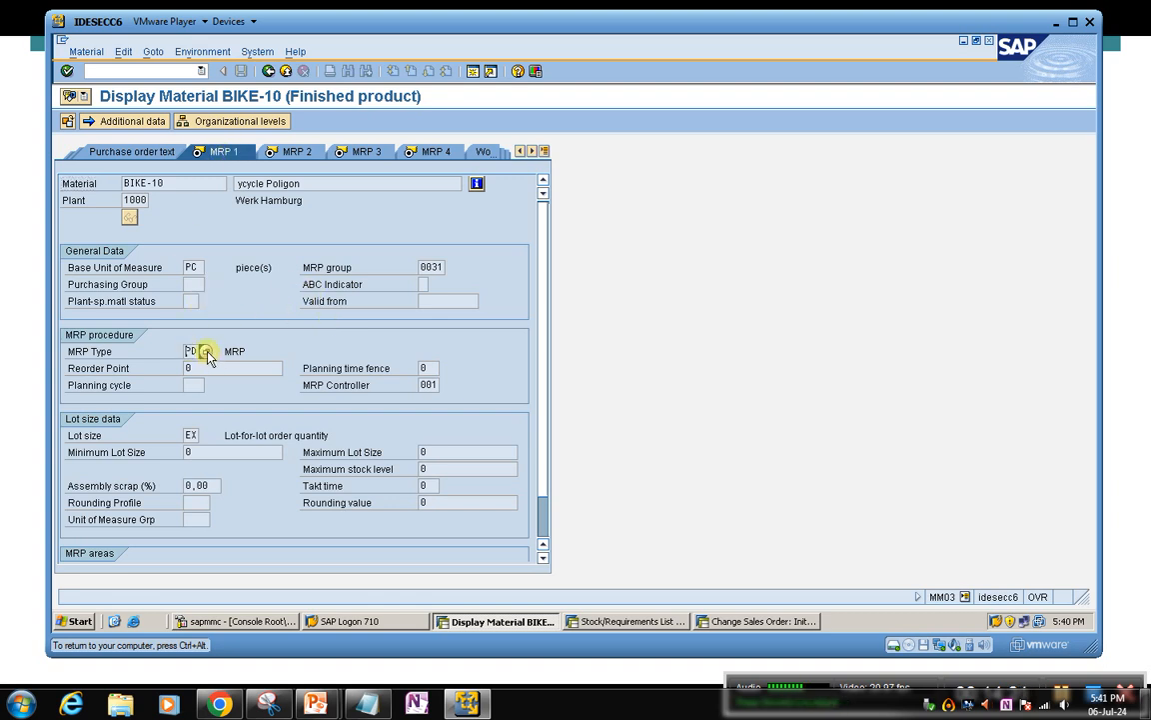
left_click(205, 355)
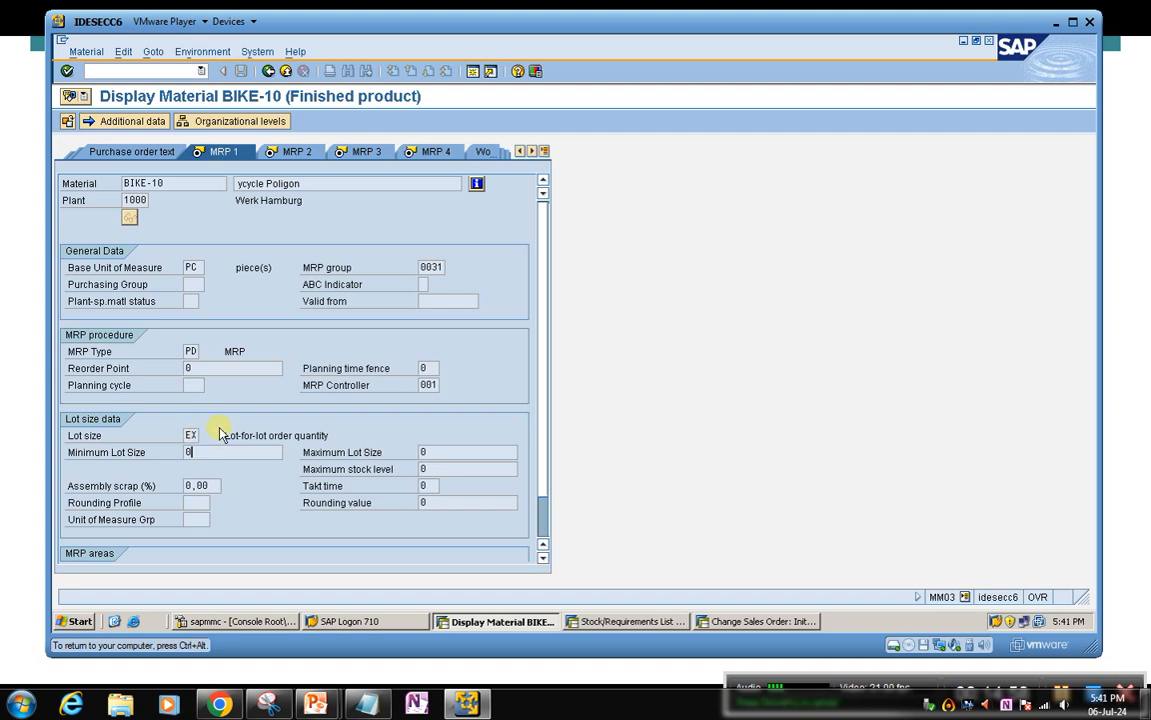
left_click(292, 152)
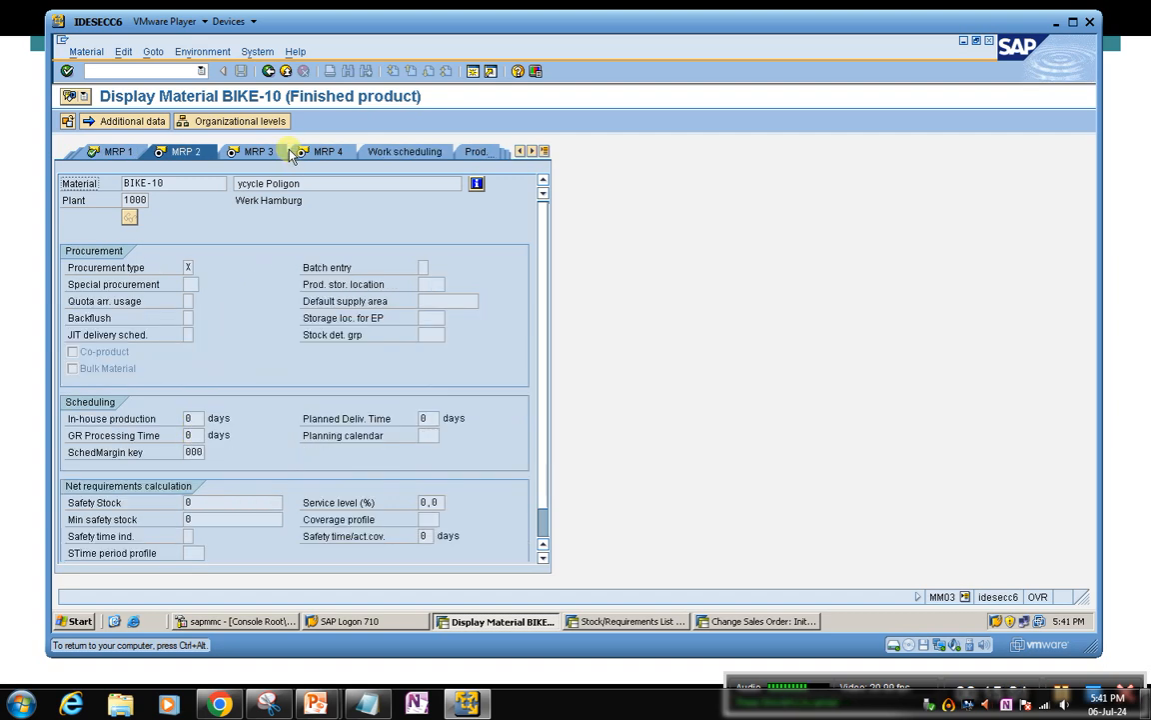
left_click(201, 268)
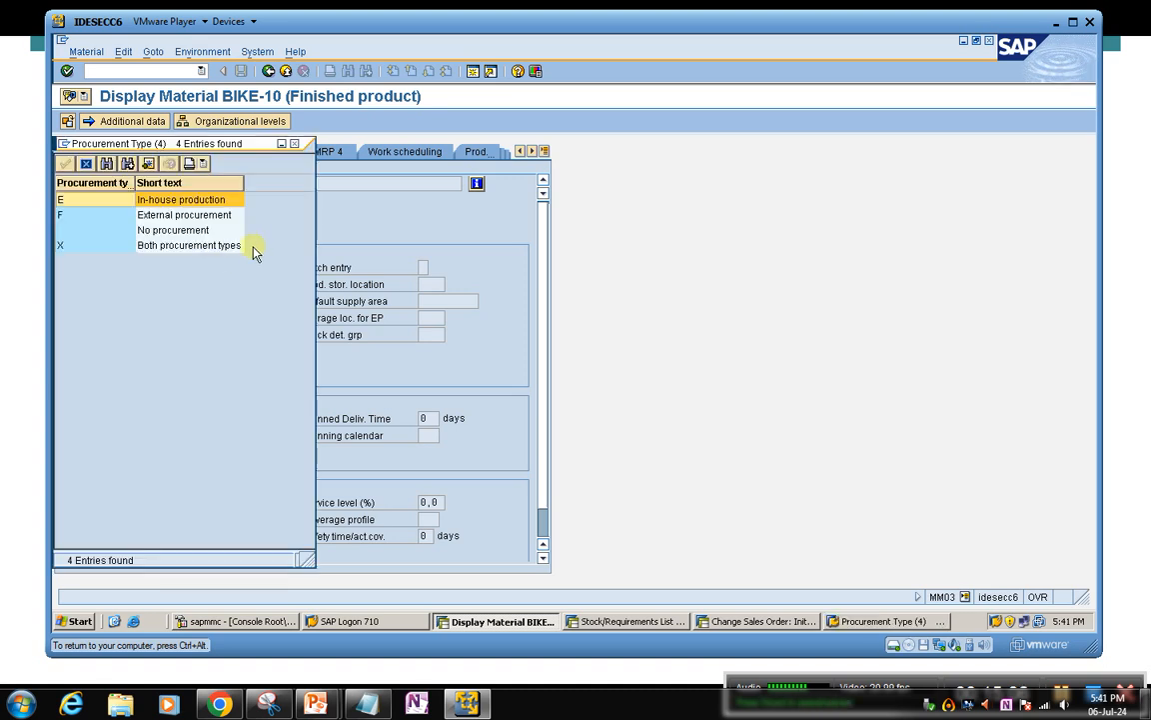
left_click(298, 146)
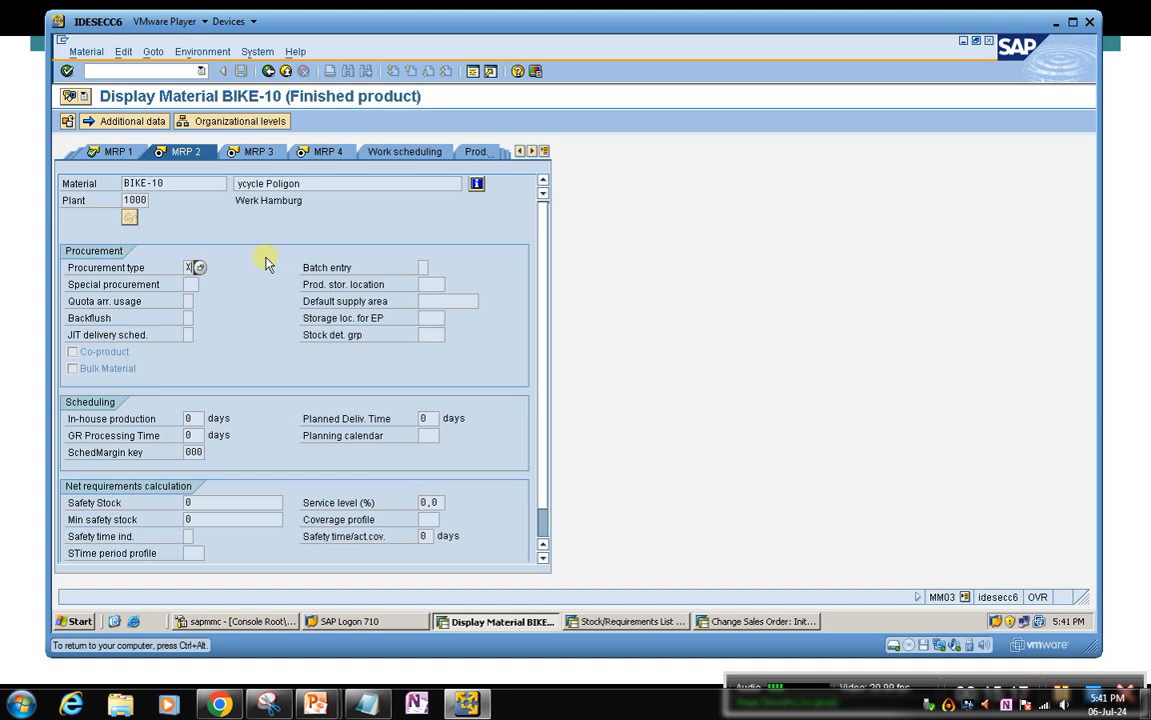
left_click(258, 152)
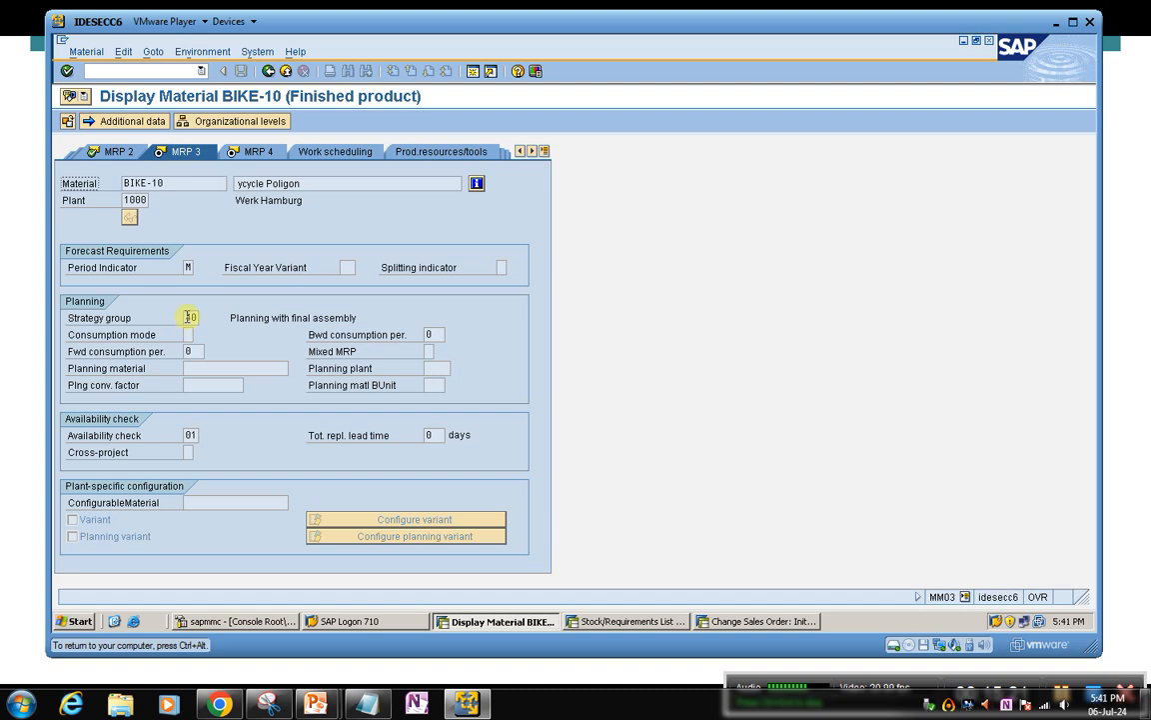
Leave the BIKE-10 record and return to the initial Display Material screen
left_click(85, 51)
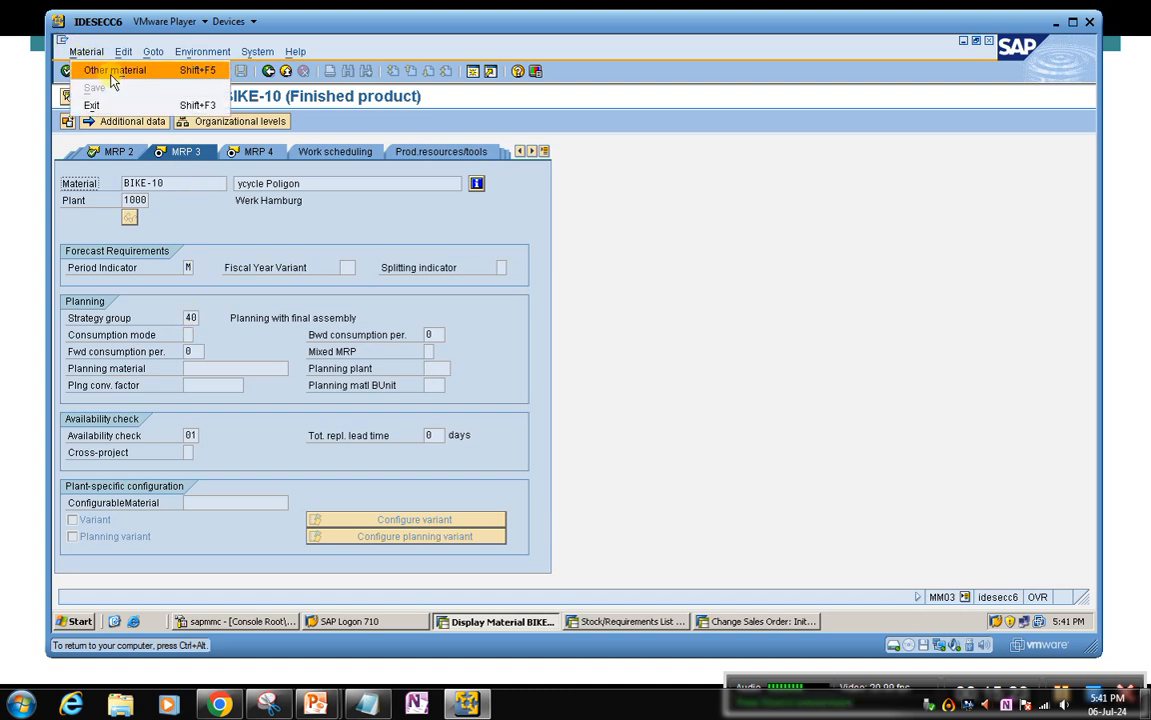
left_click(515, 292)
left_click(268, 72)
Switch from displaying the material to changing it immediately, keeping BIKE-10 as the material
left_click(87, 51)
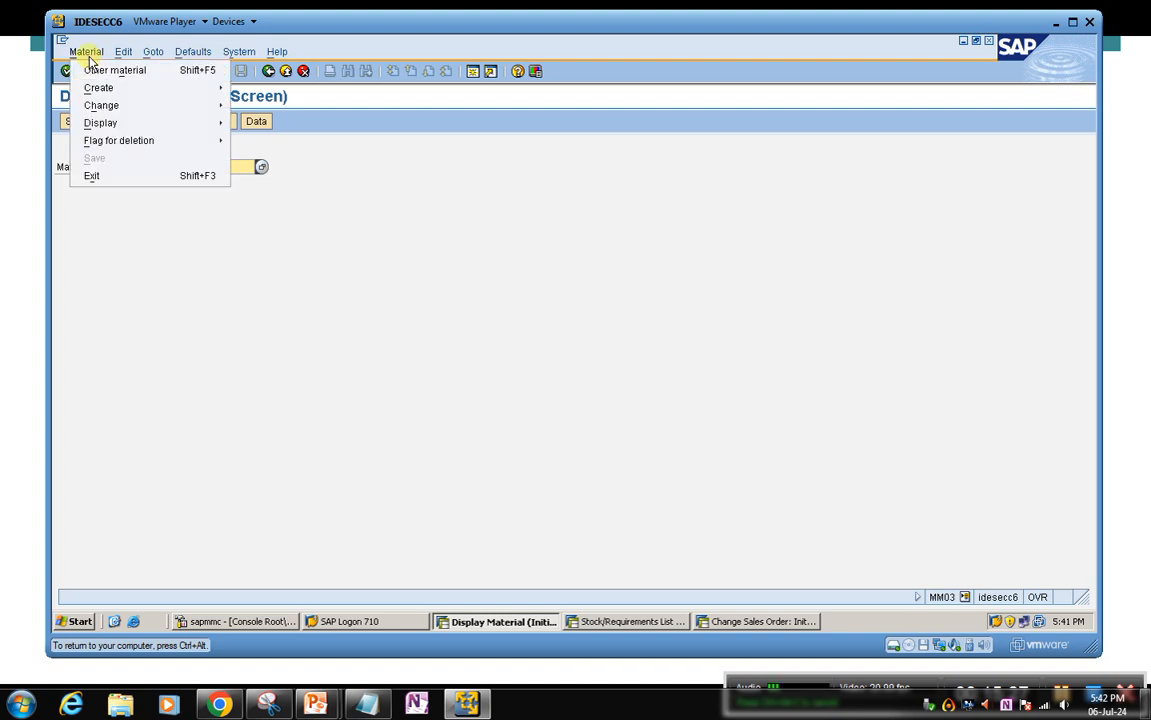
left_click(229, 138)
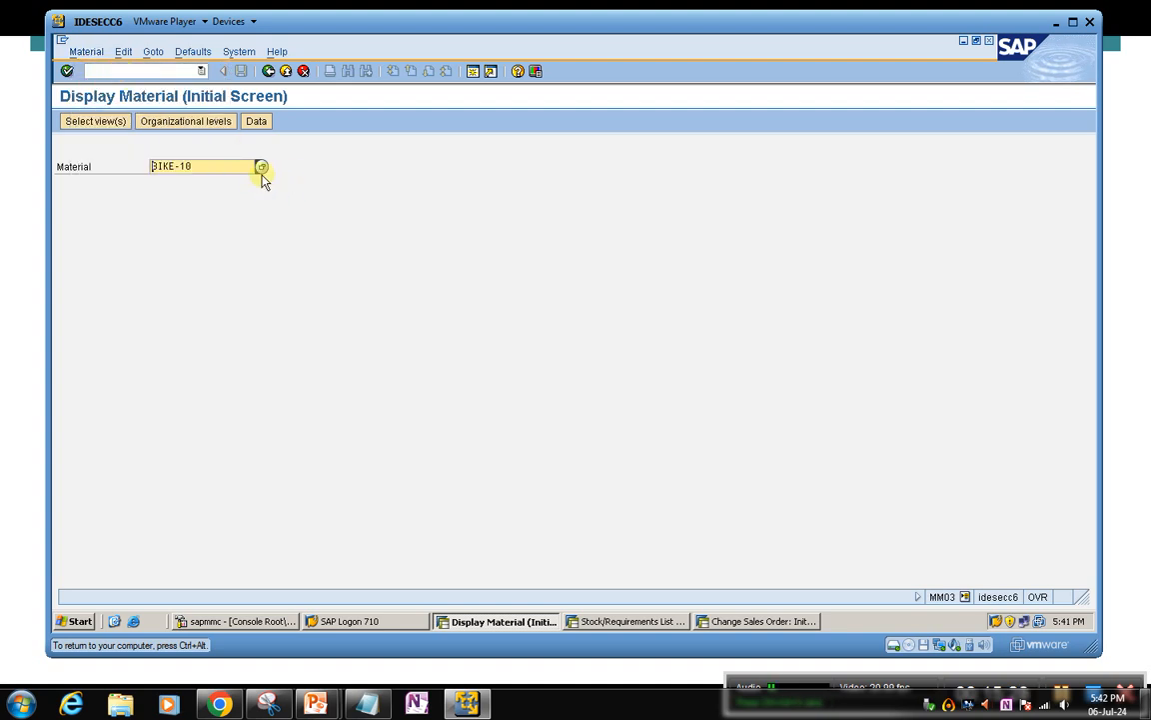
left_click_drag(842, 678, 765, 647)
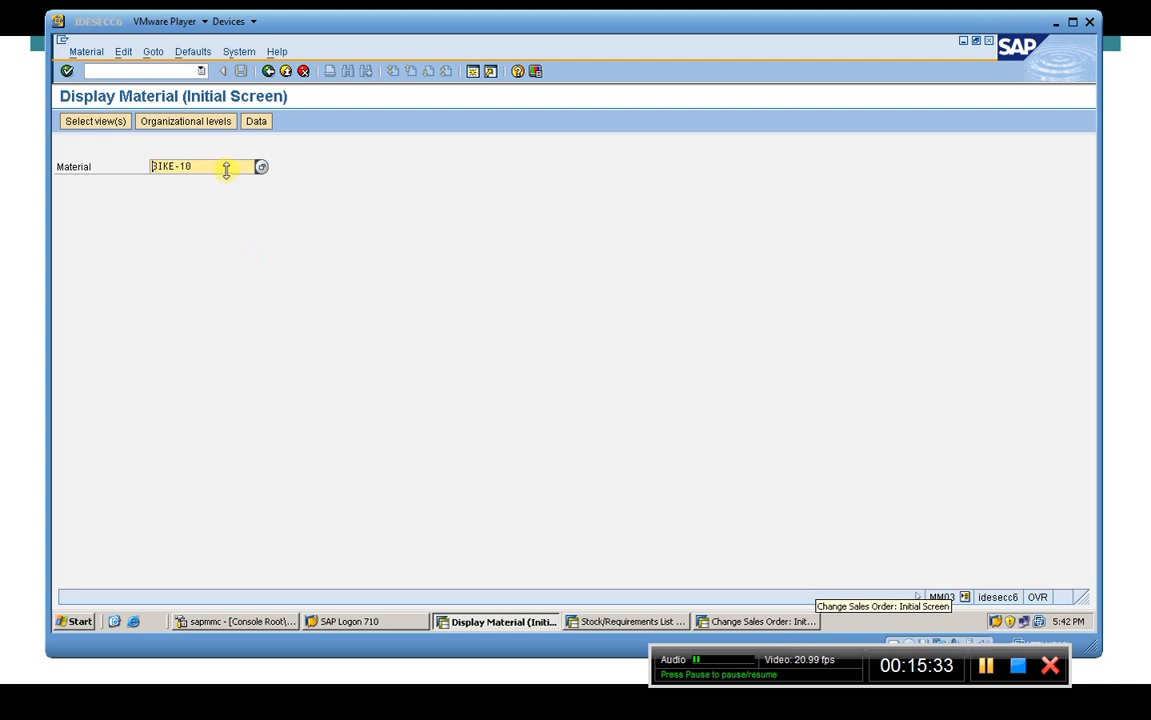
left_click(229, 170)
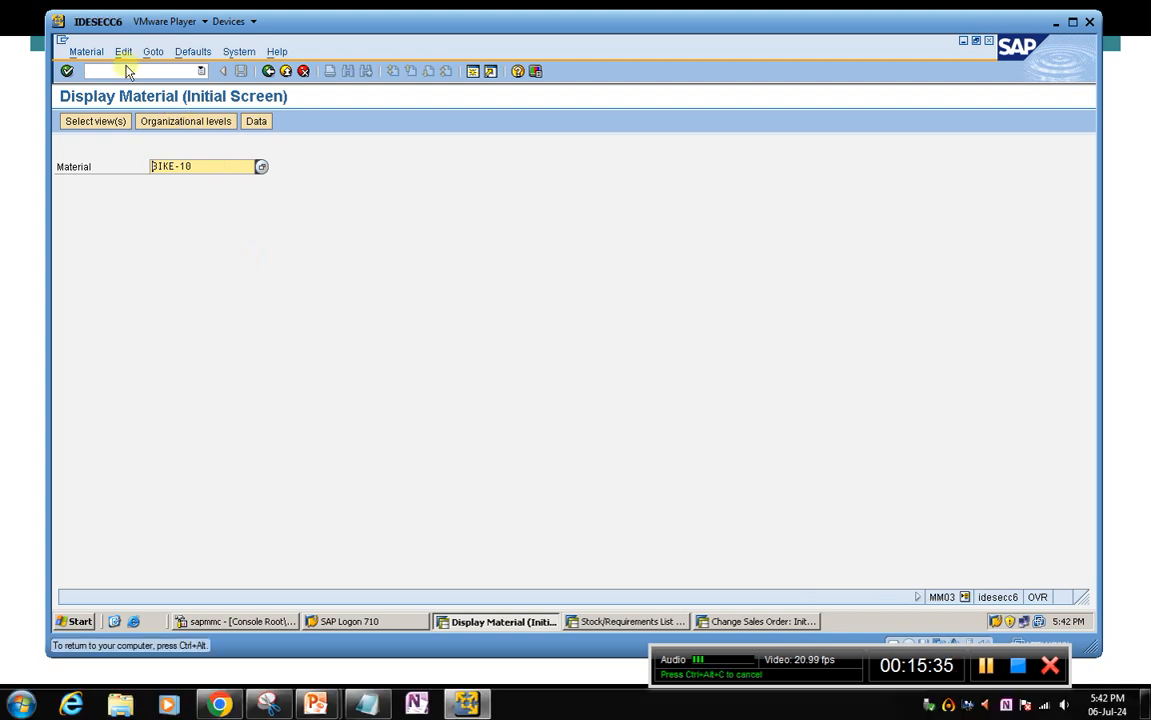
left_click(96, 52)
mouse_move(157, 107)
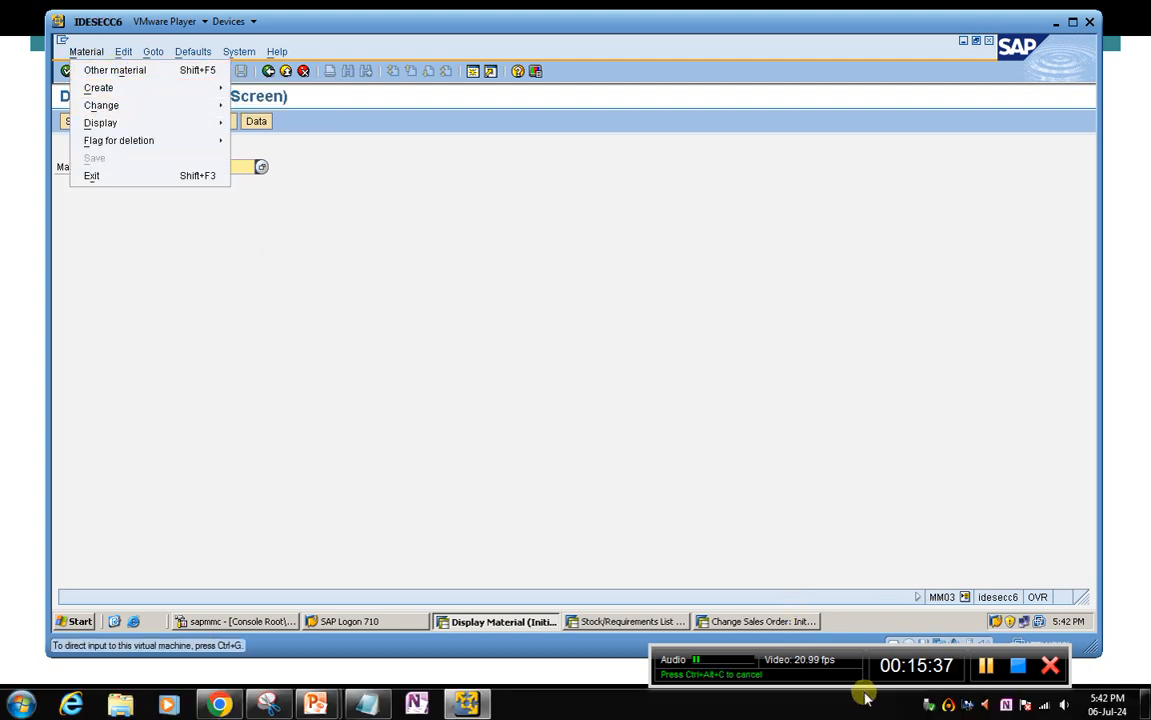
left_click(986, 667)
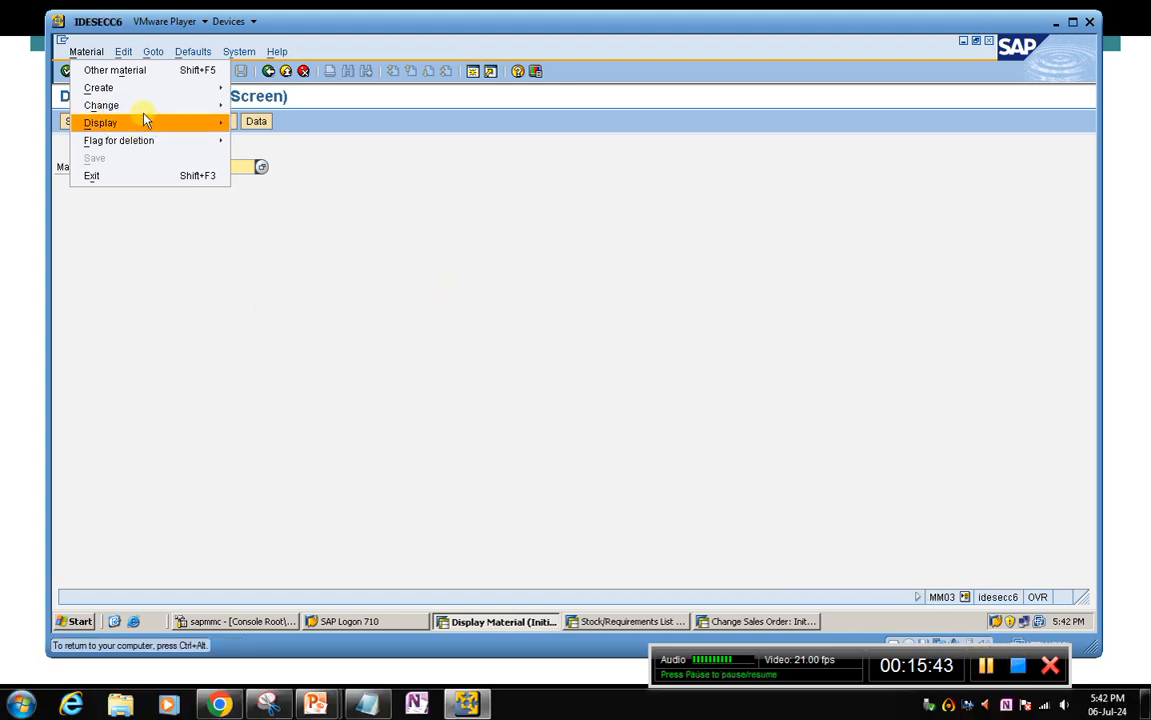
mouse_move(141, 105)
left_click(268, 105)
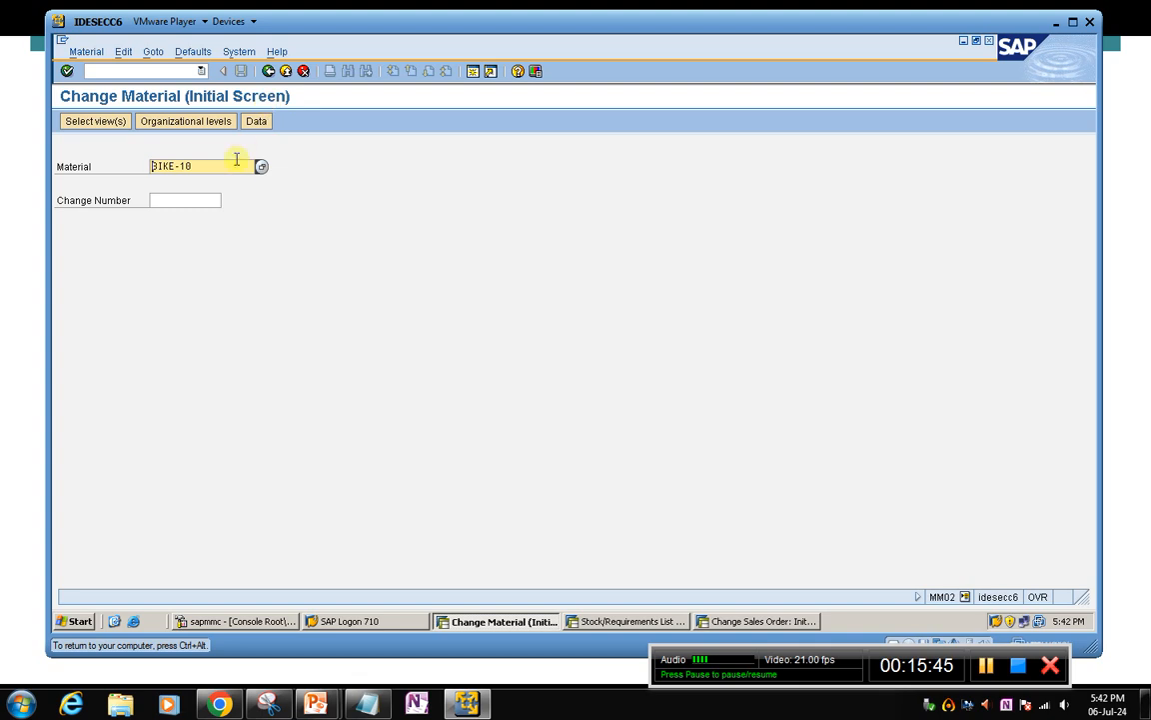
Open the MRP 1 to MRP 4 views of BIKE-10 for editing in plant 1000
key("Return")
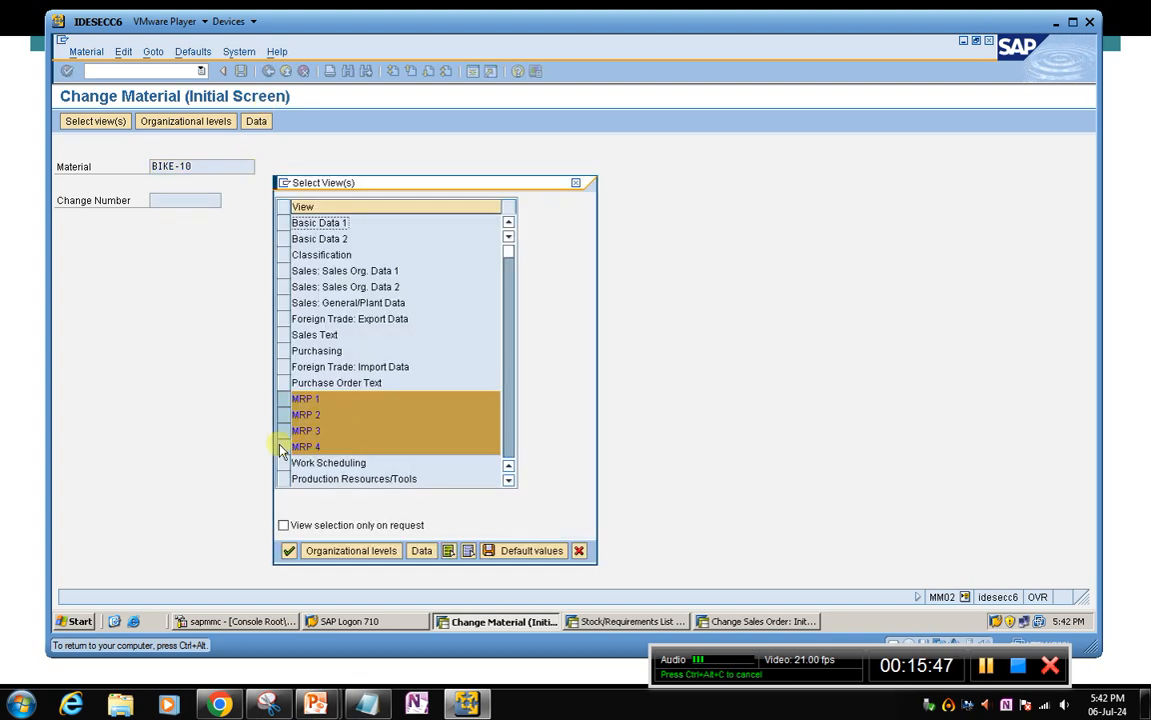
left_click(290, 550)
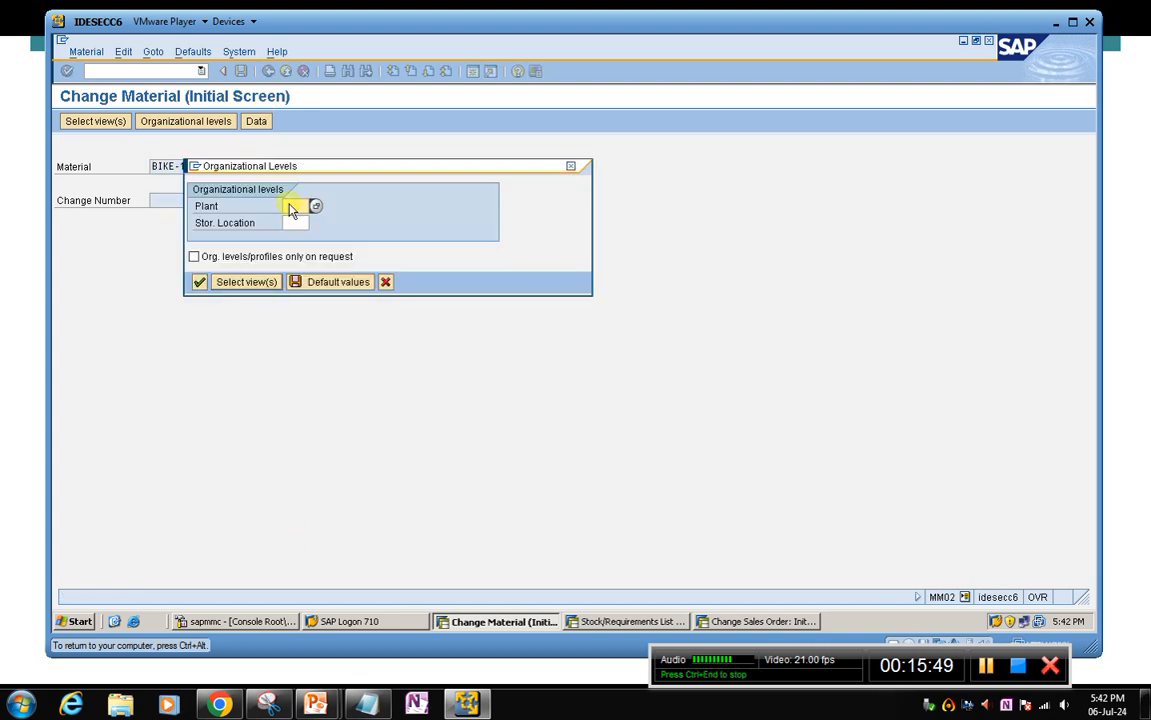
type("1000")
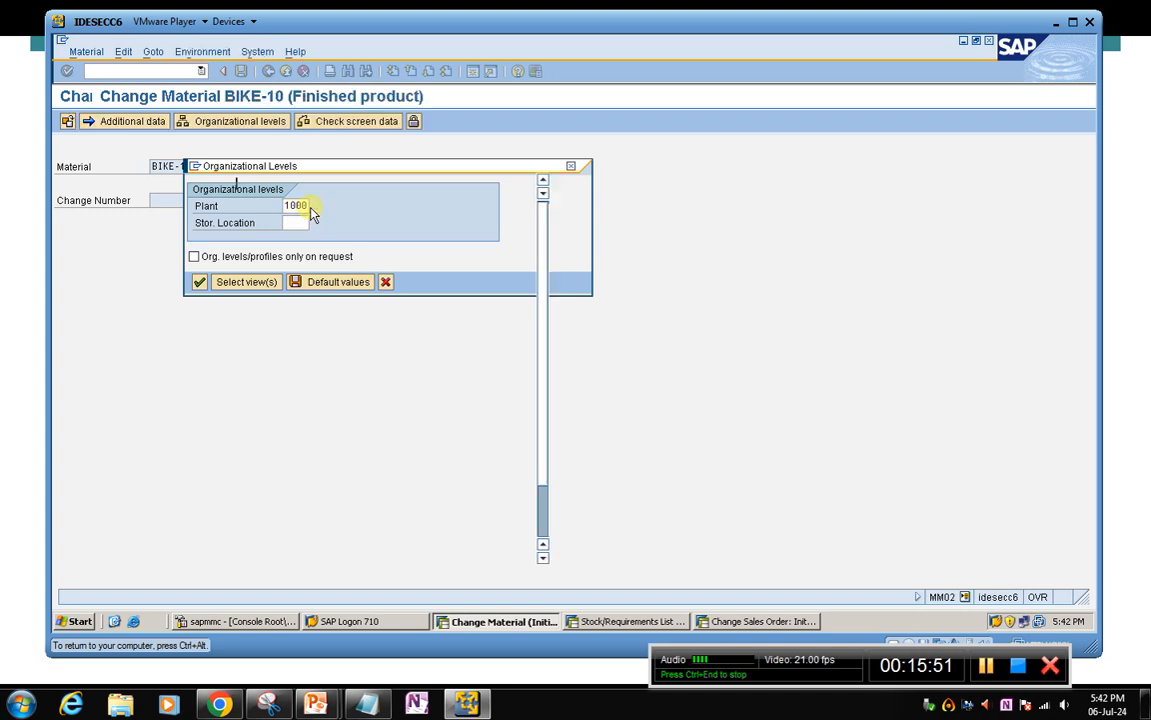
key("Return")
Set the strategy group in the MRP 3 view of BIKE-10 to 10
left_click(351, 151)
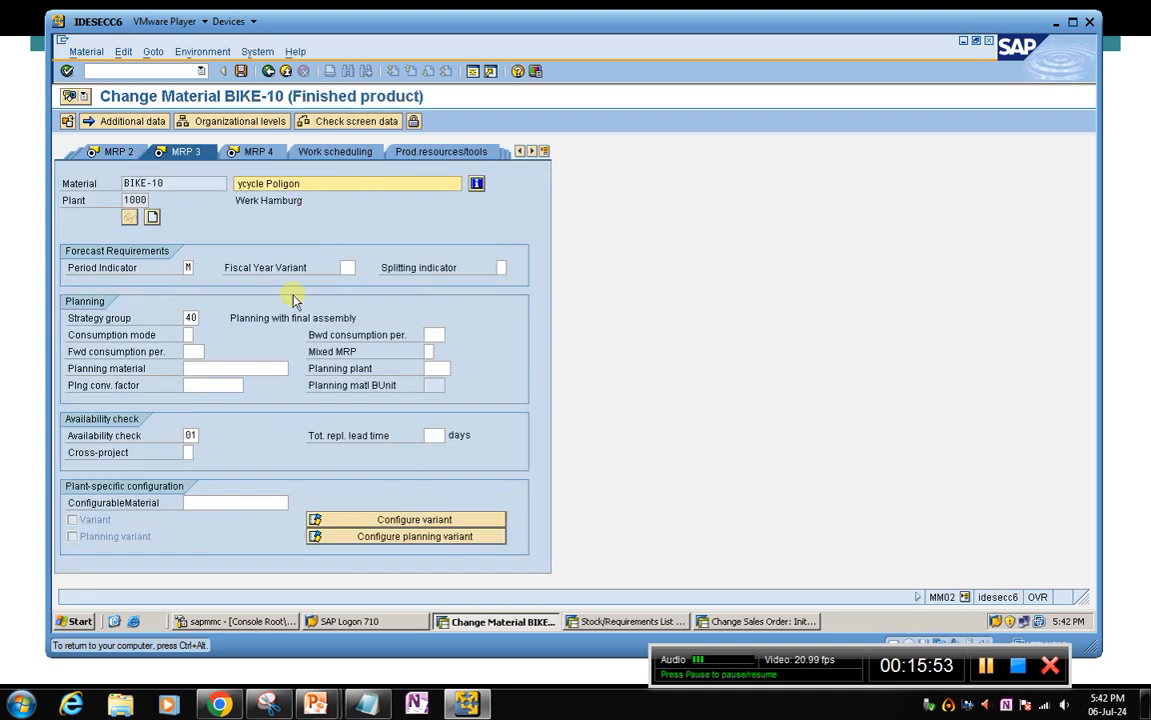
left_click(190, 318)
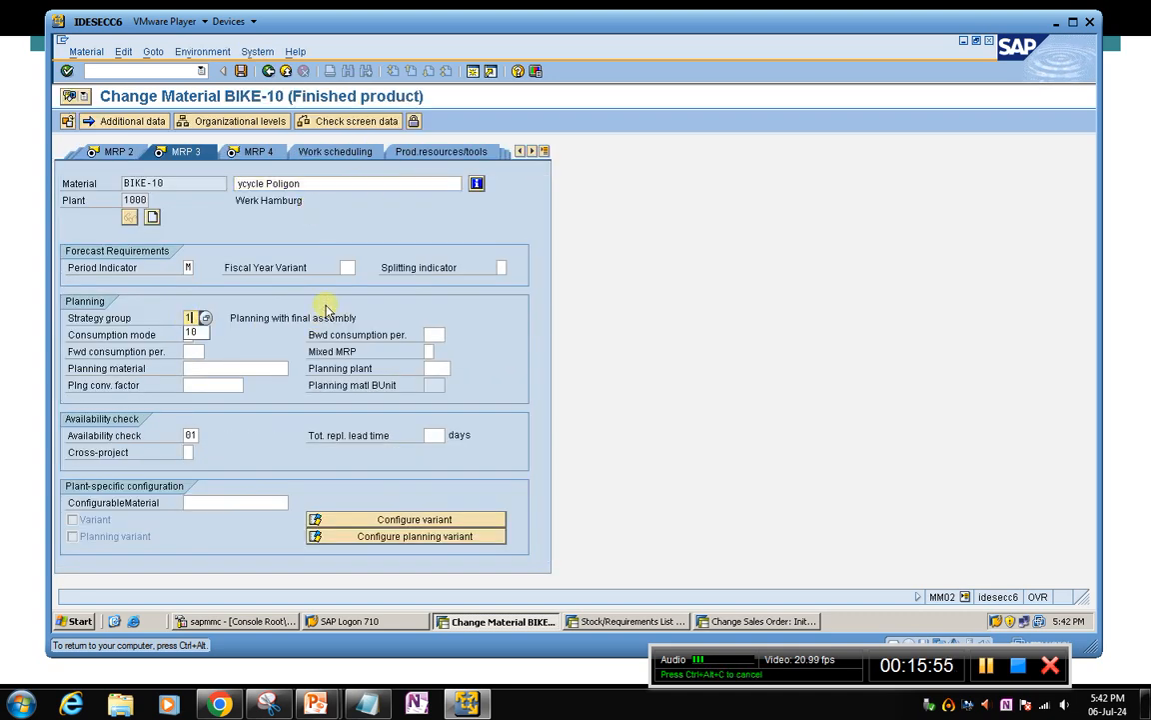
key("Return")
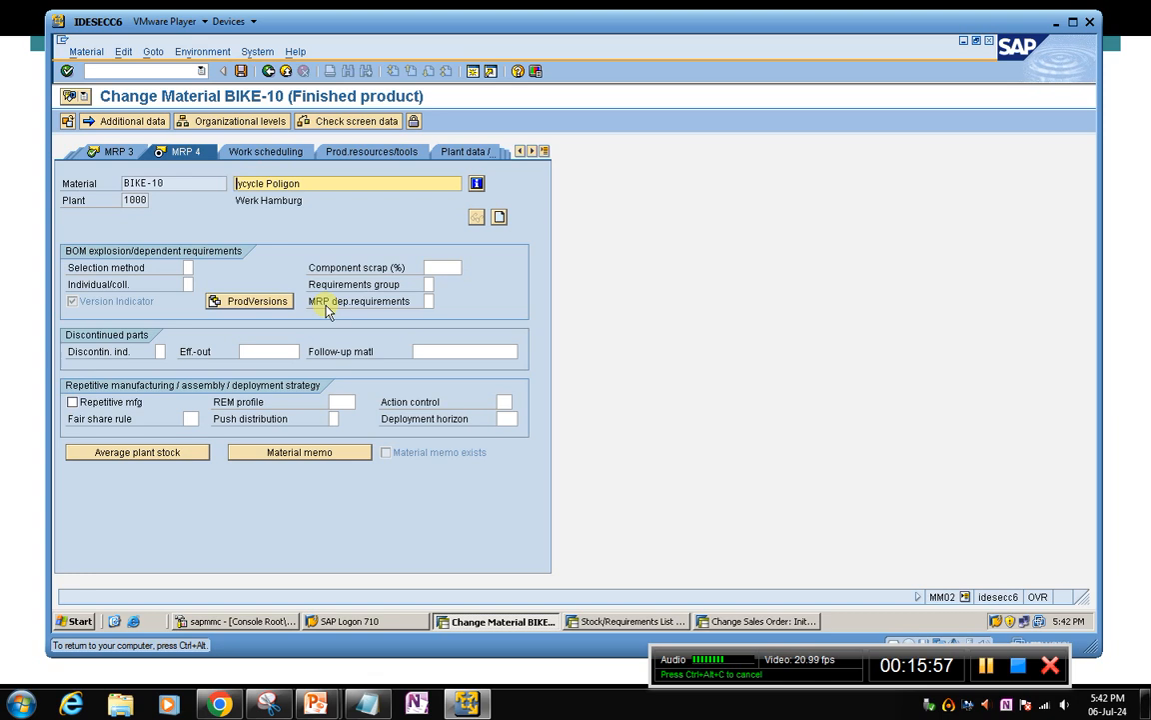
Save the material master change for BIKE-10 and open its stock/requirements list in plant 1000 with transaction MD04
left_click(243, 72)
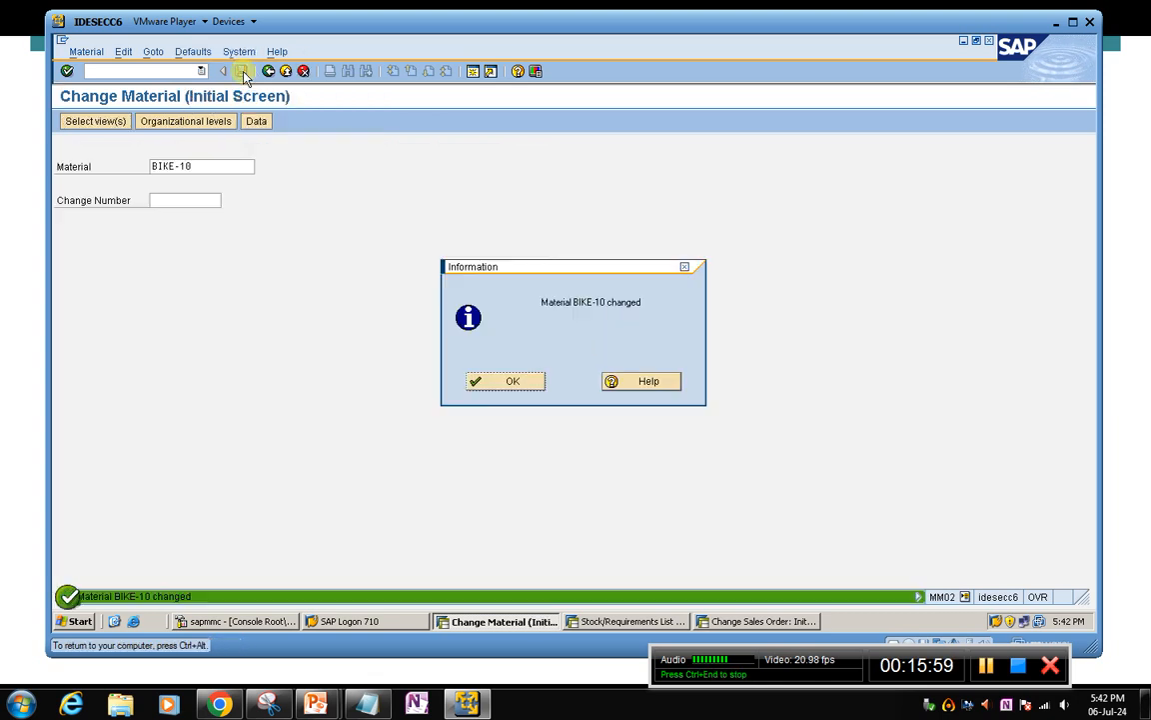
left_click(527, 381)
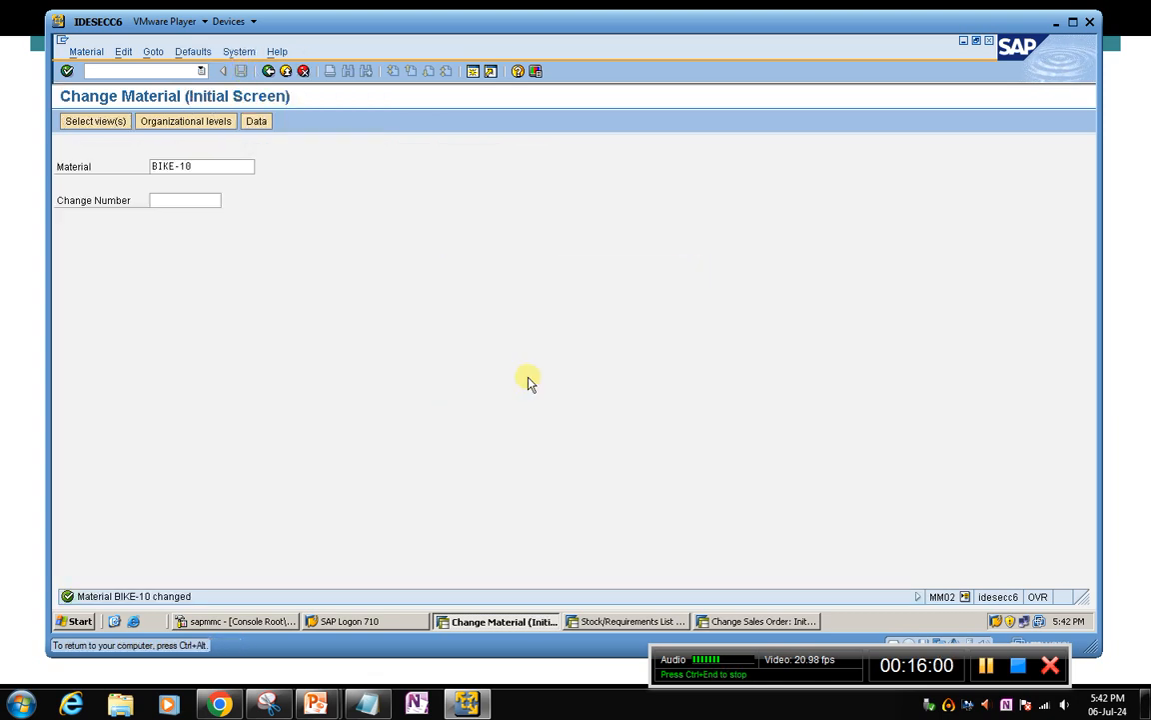
left_click(152, 71)
type("/nmd04")
key("Return")
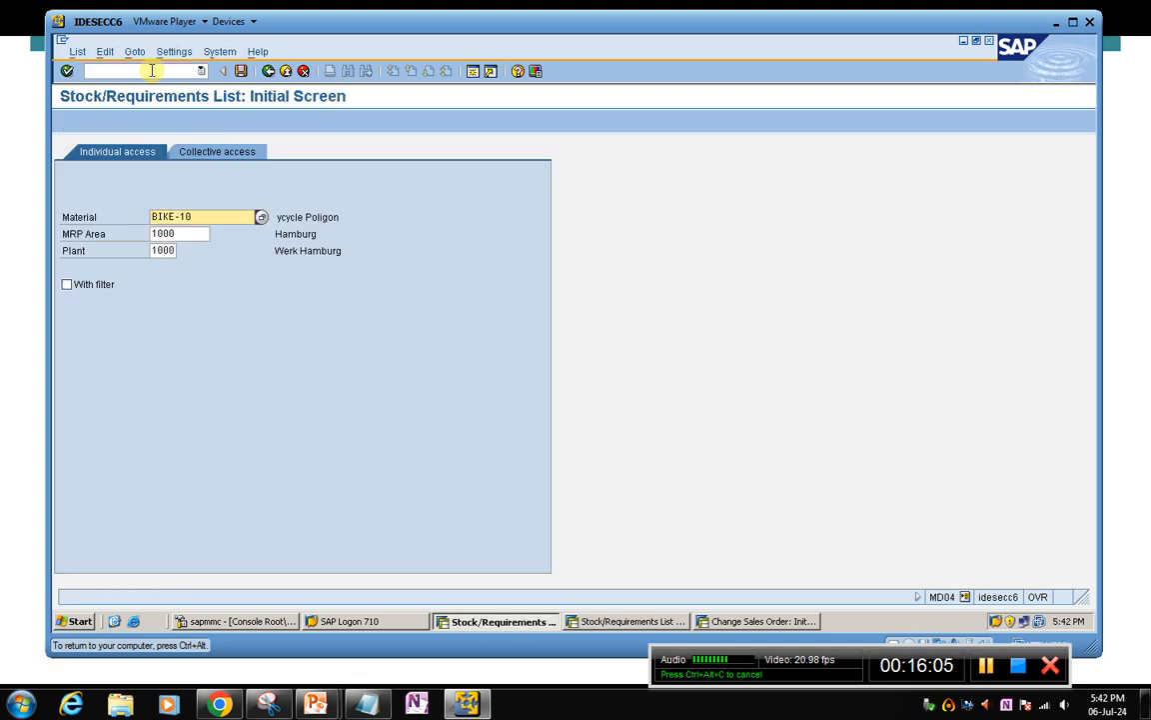
key("Return")
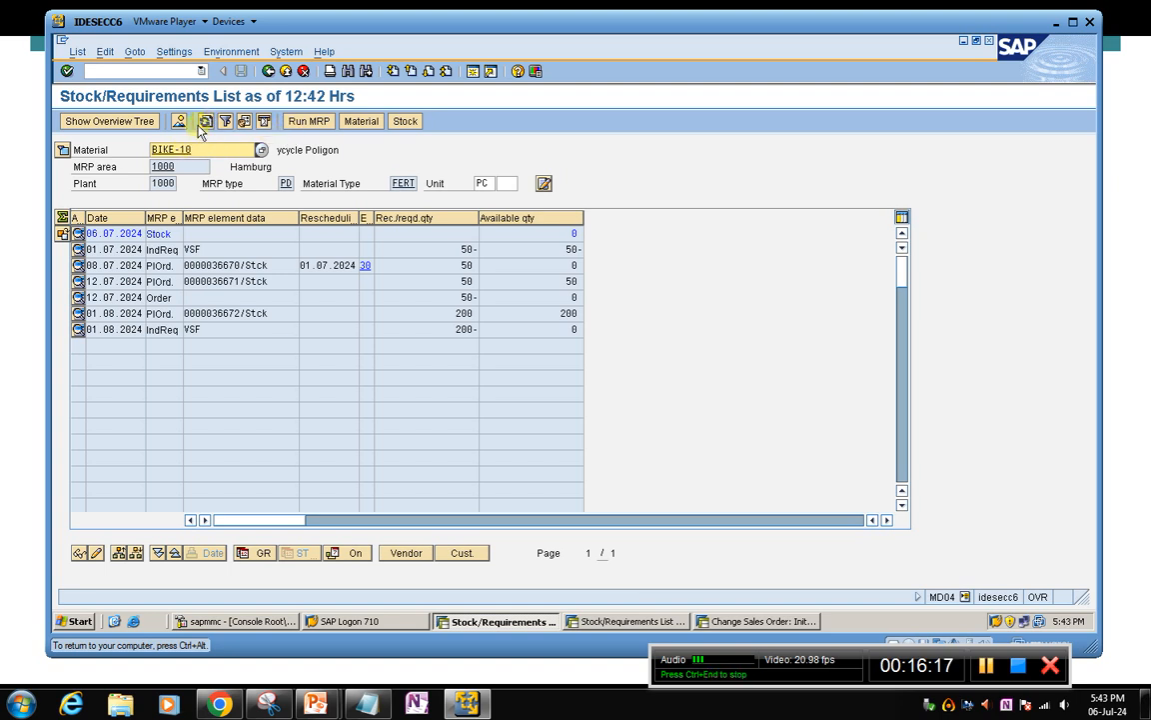
Open BIKE-10's planned independent requirements for change with transaction MD62, using a planning horizon end of 31.12.2024
left_click(133, 71)
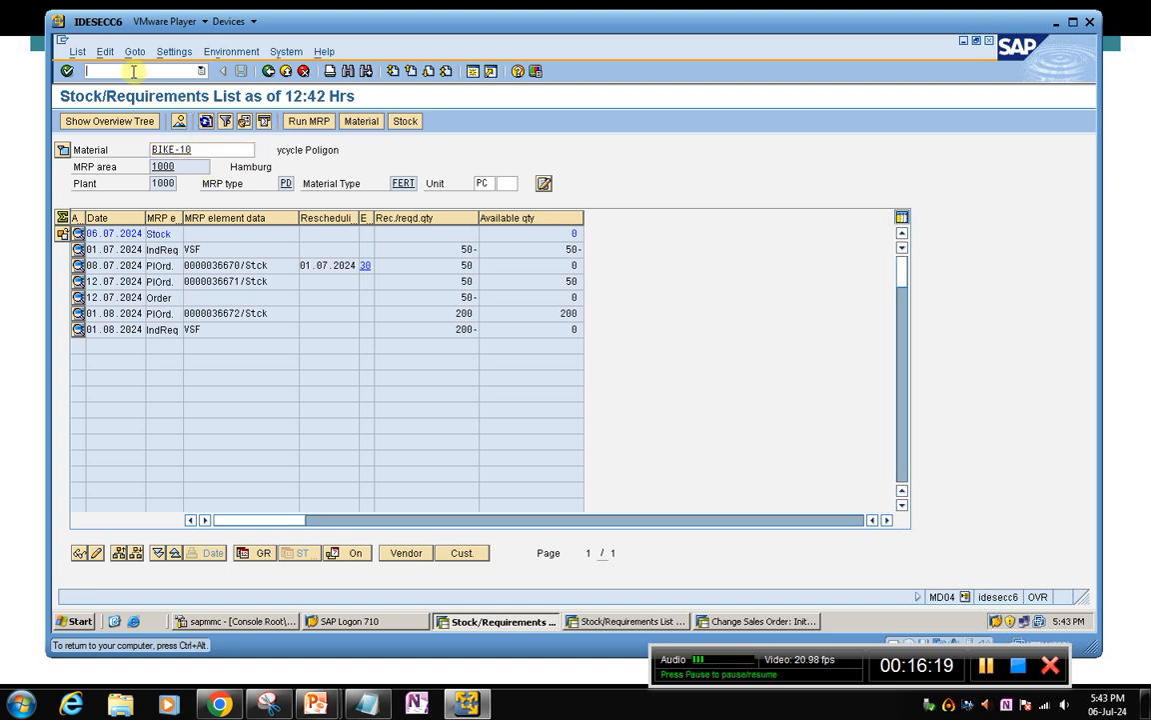
type("/nmd62")
key("Return")
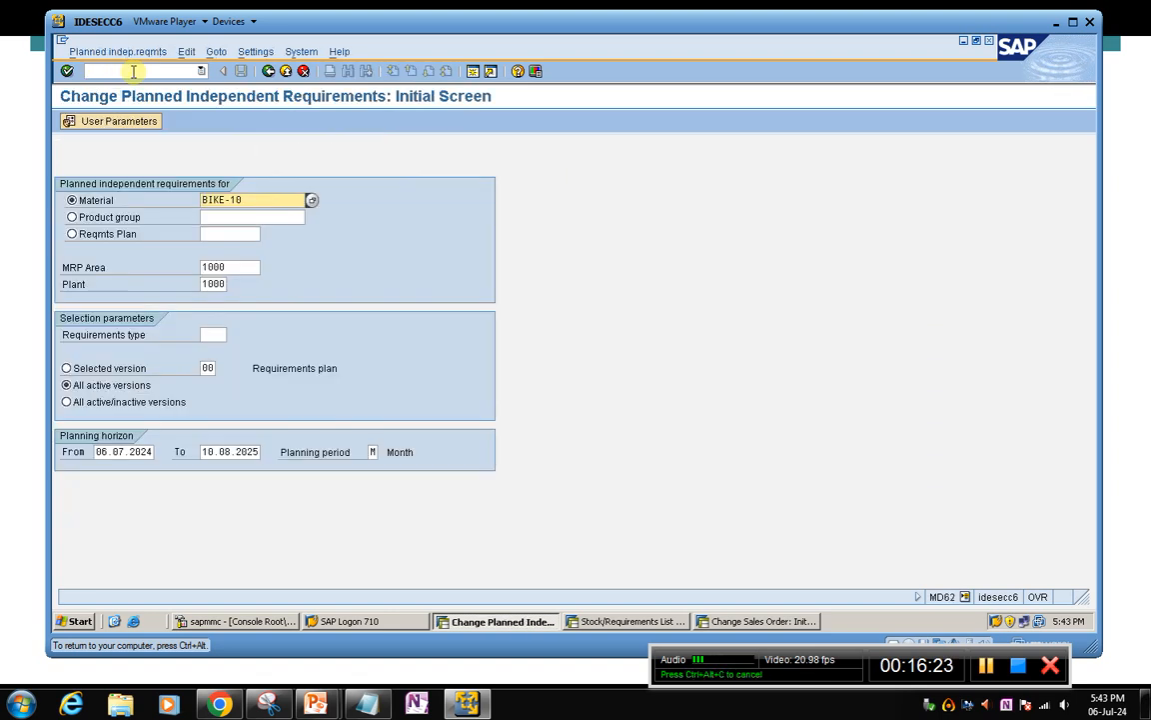
double_click(204, 452)
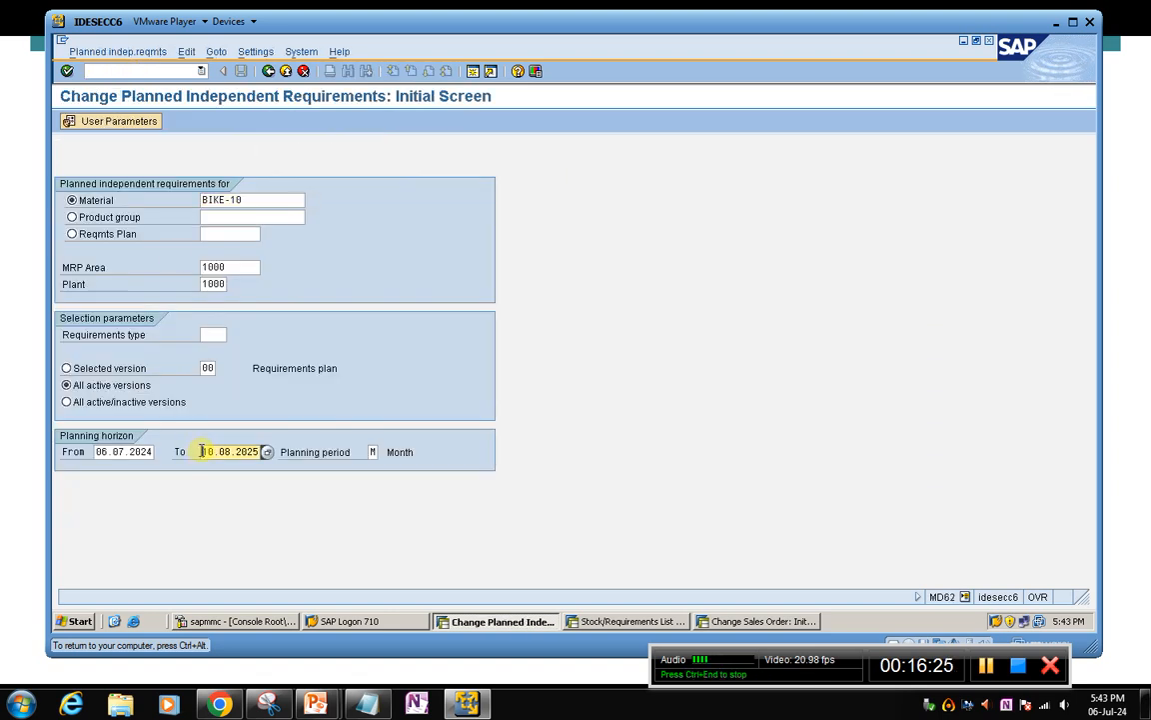
key("BackSpace")
key("Down")
key("Return")
key("Return")
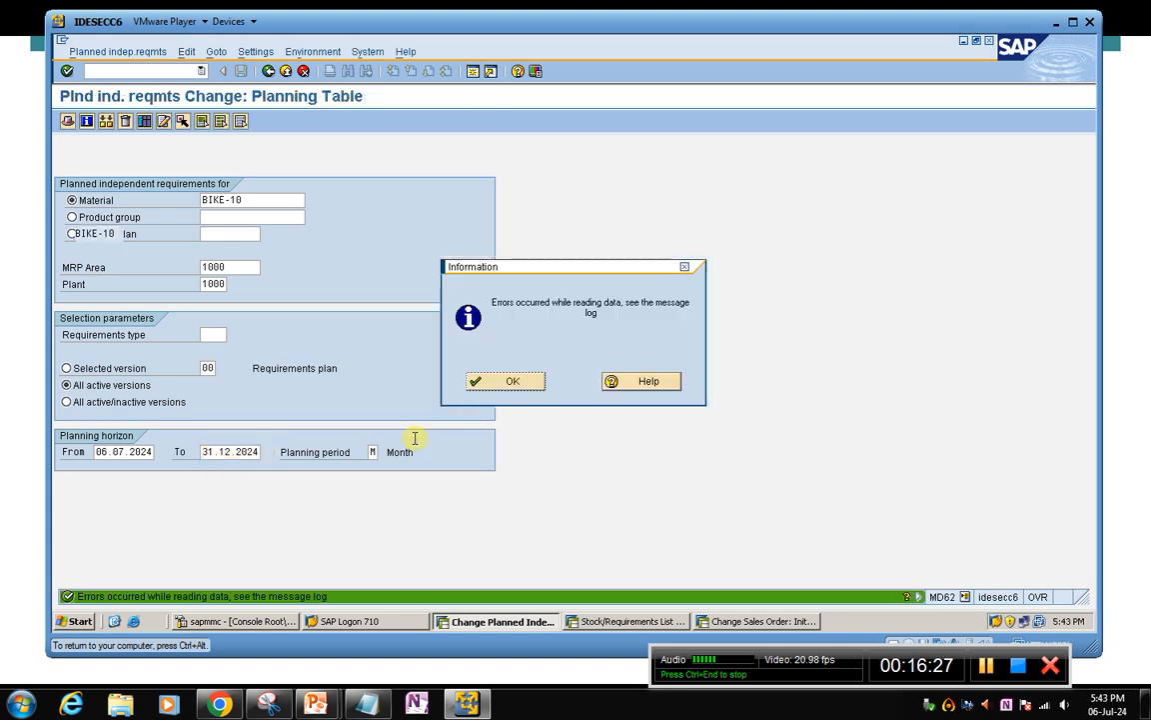
left_click(519, 386)
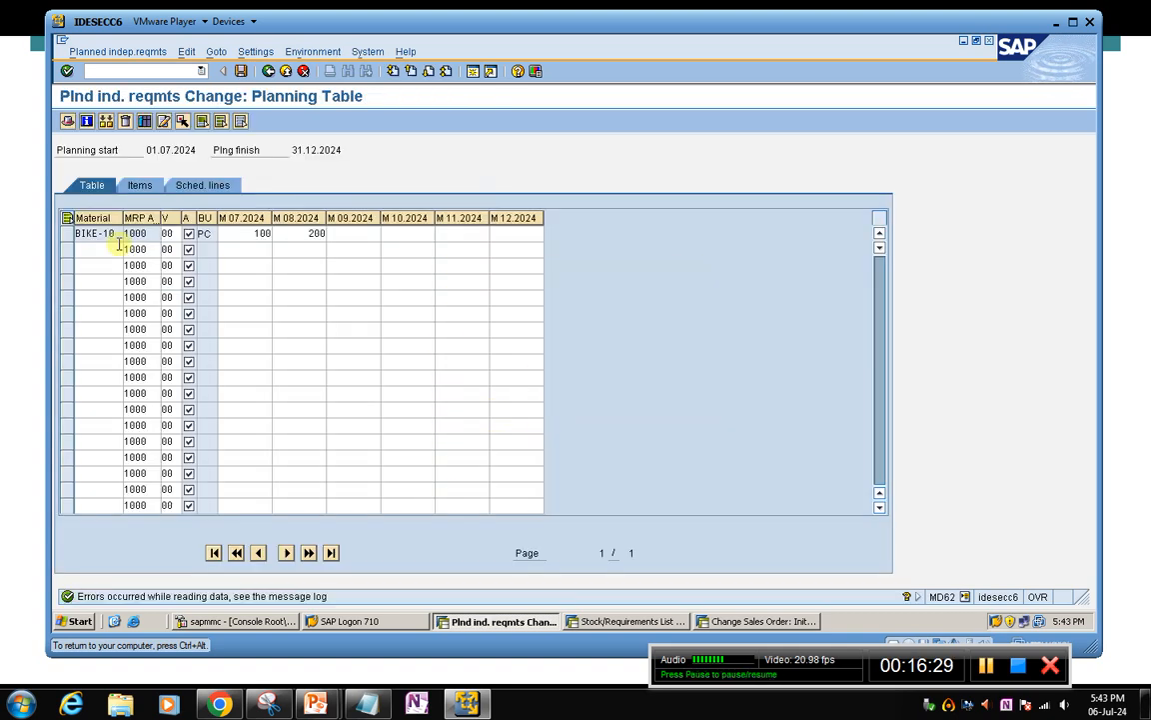
Delete the BIKE-10 row from the planned independent requirements table and save
left_click(67, 232)
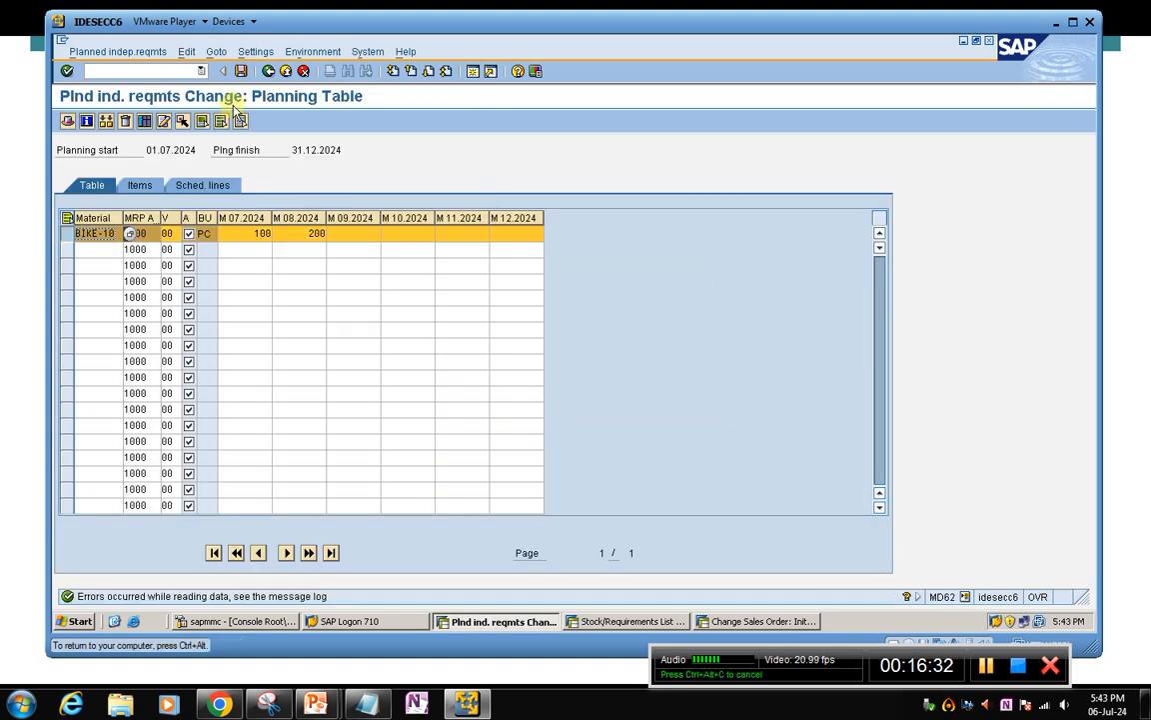
left_click(125, 121)
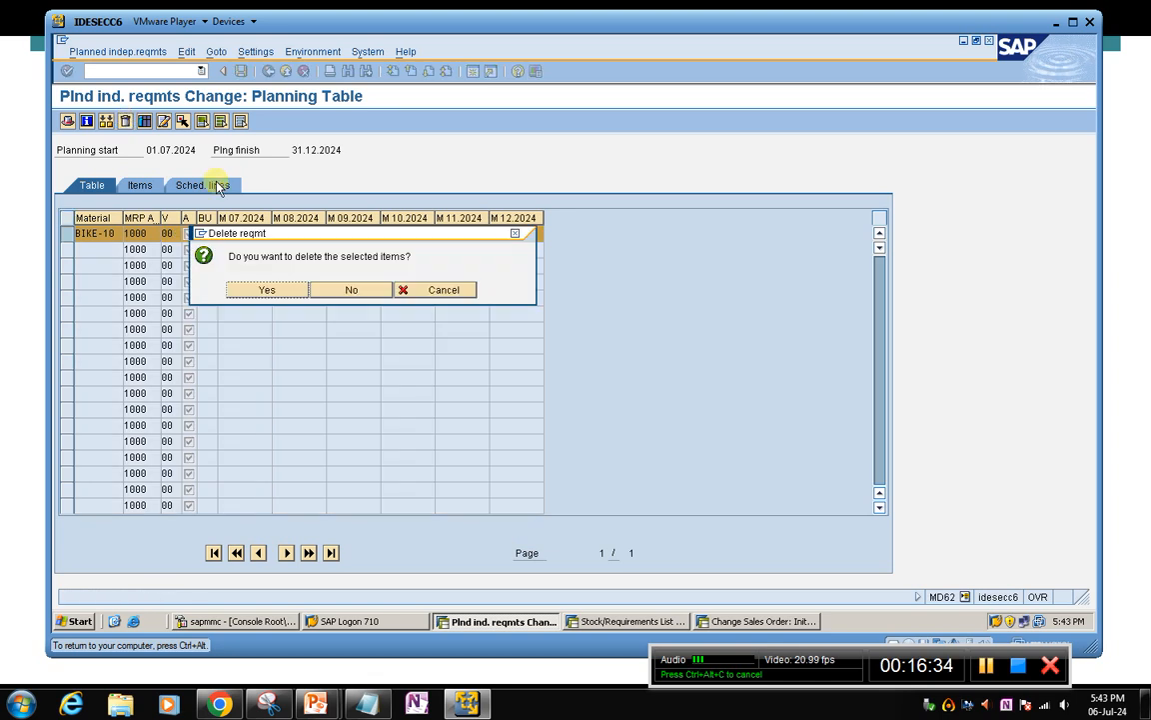
left_click(262, 290)
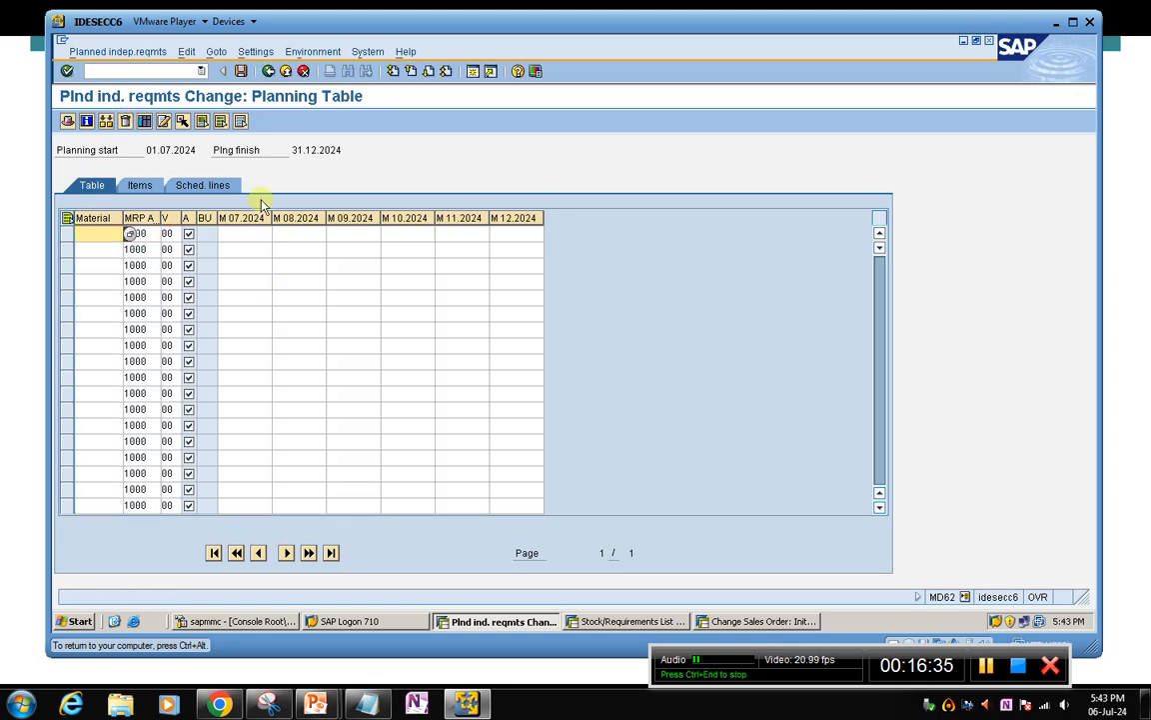
left_click(240, 71)
left_click(486, 386)
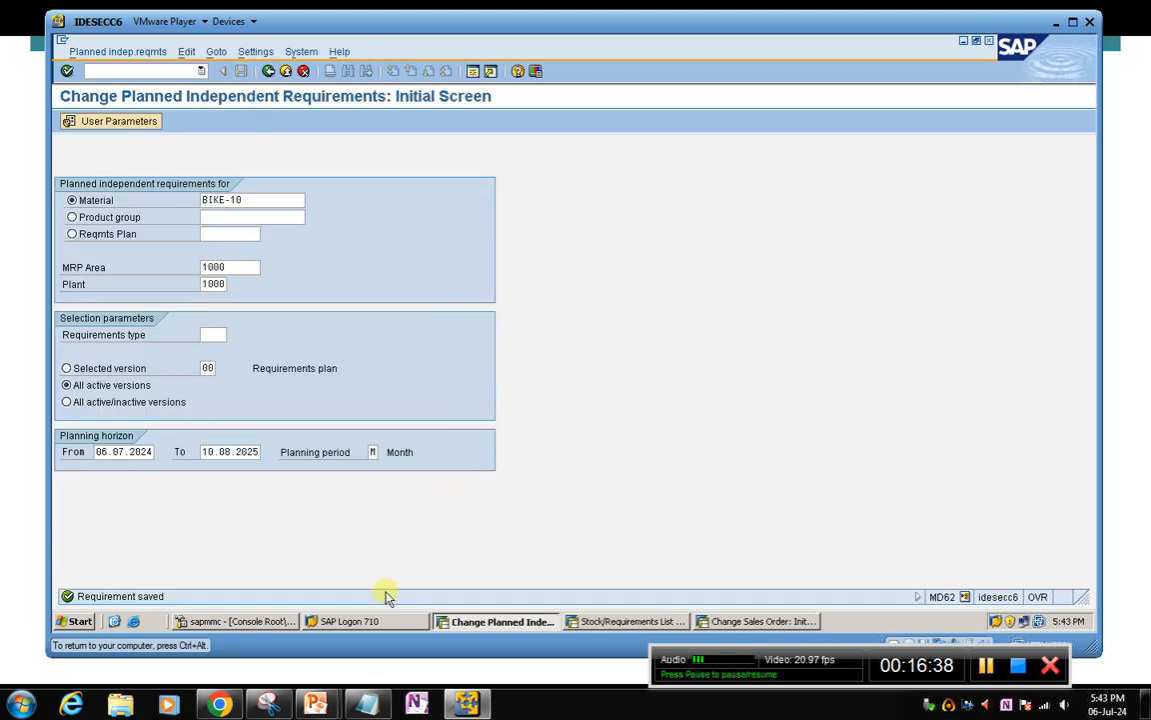
Refresh BIKE-10's stock/requirements list and run its multi-level MRP with purchase requisition creation set to 1
left_click(589, 620)
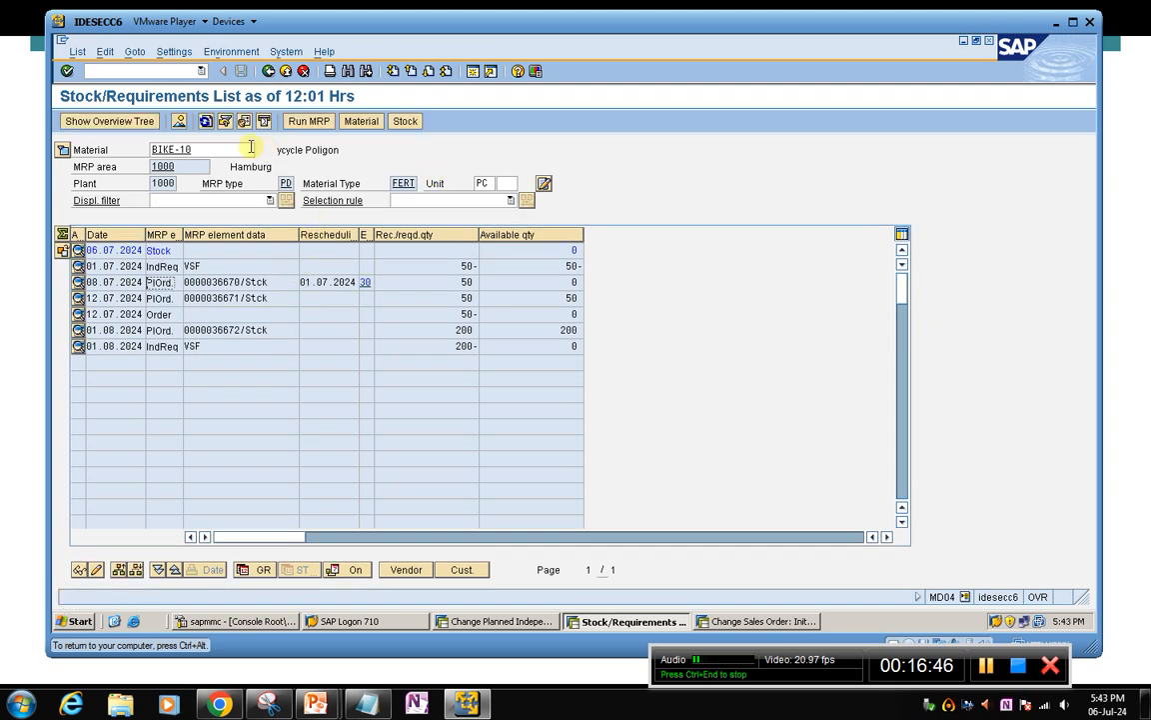
left_click(205, 121)
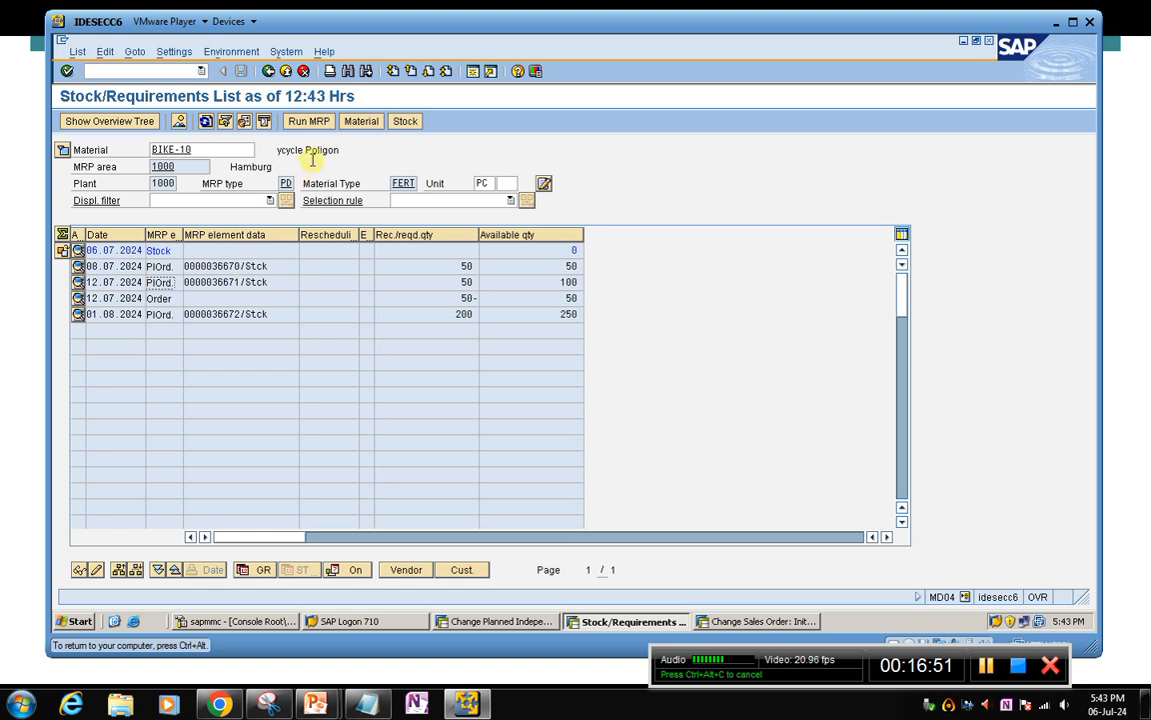
left_click(309, 121)
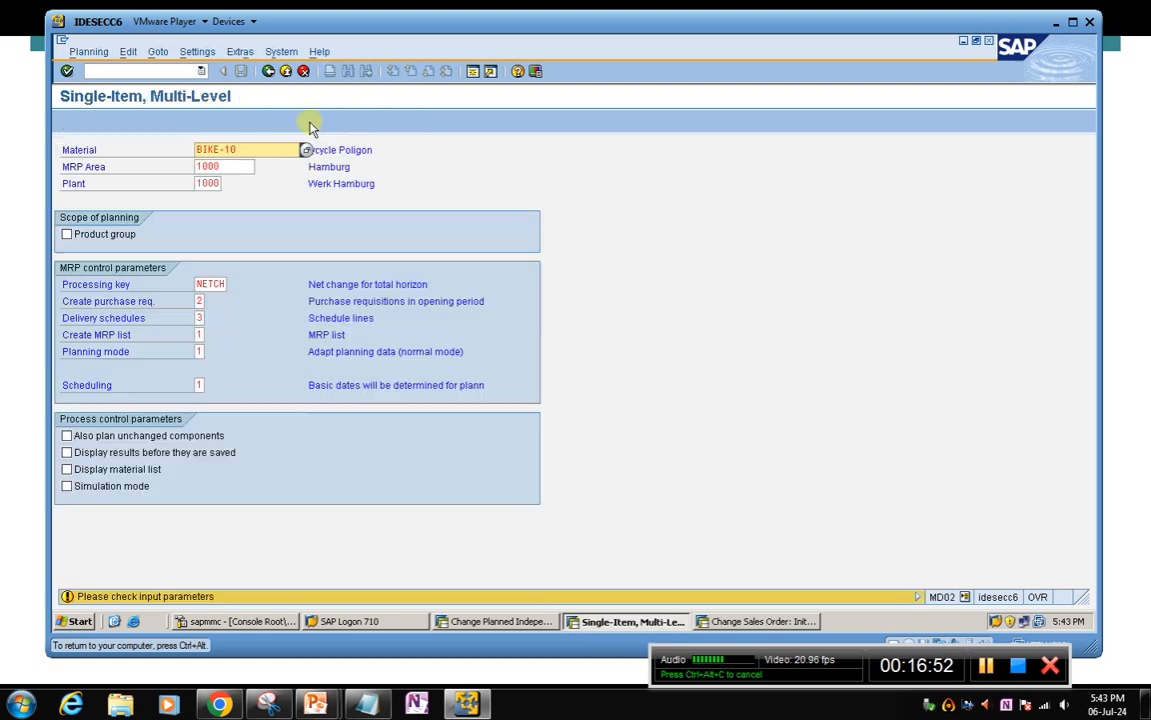
left_click(200, 302)
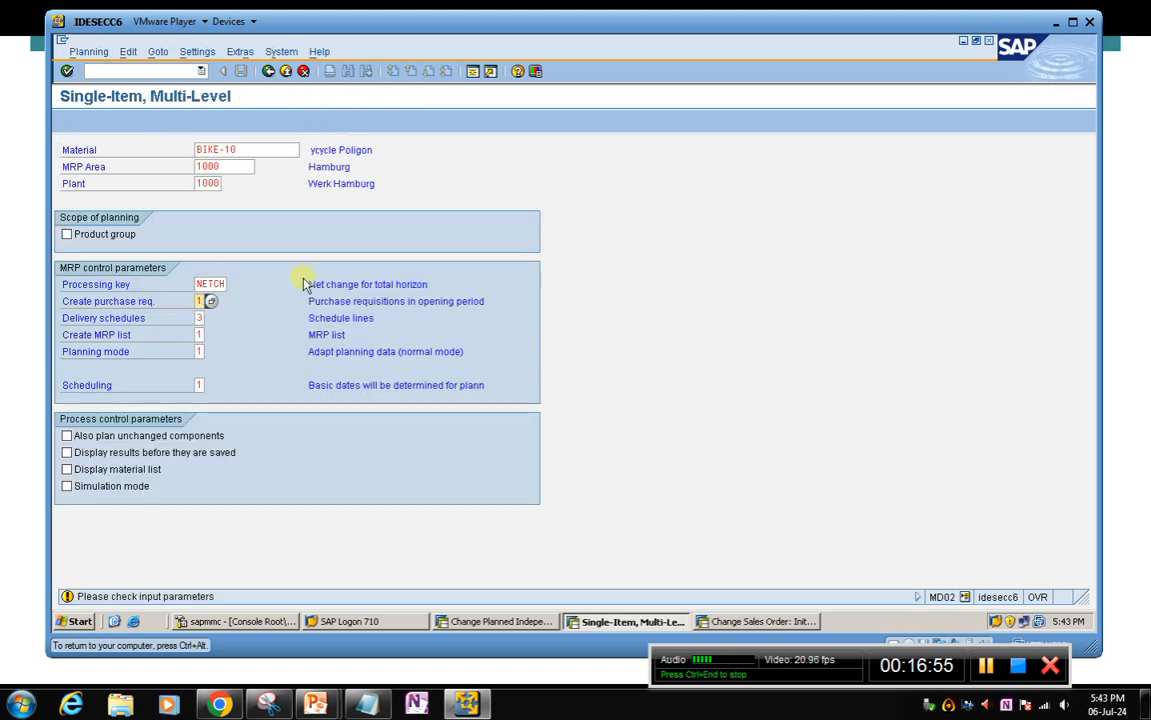
key("Return")
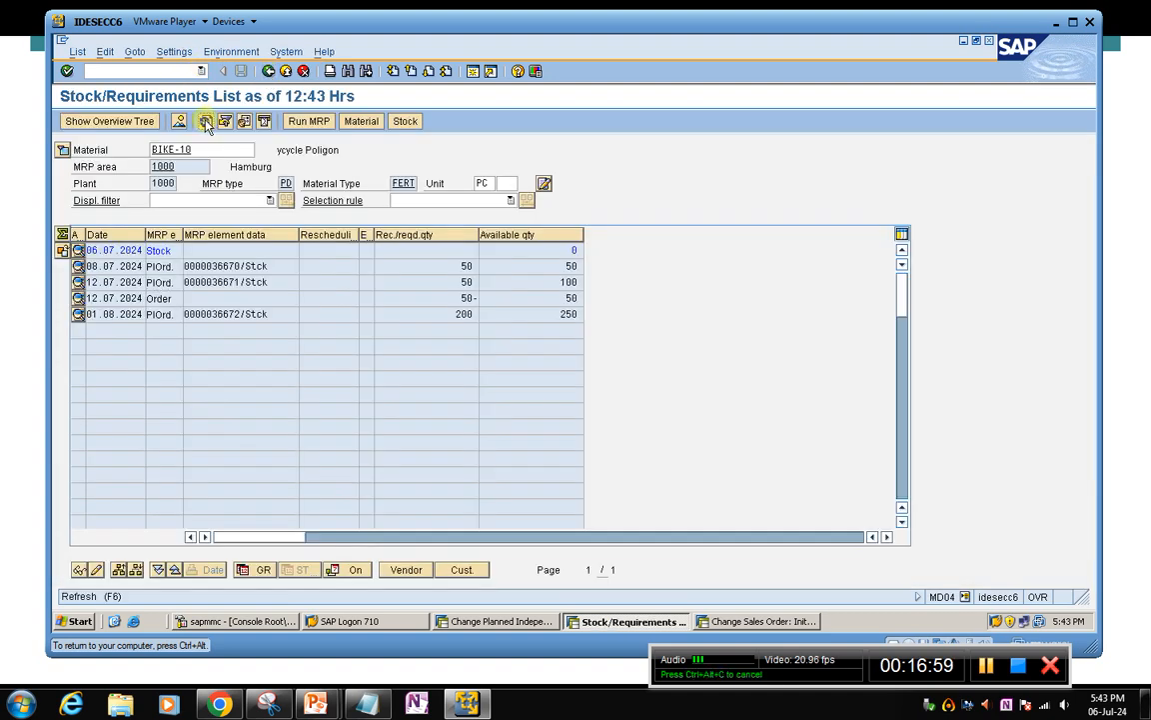
left_click(204, 121)
left_click(235, 266)
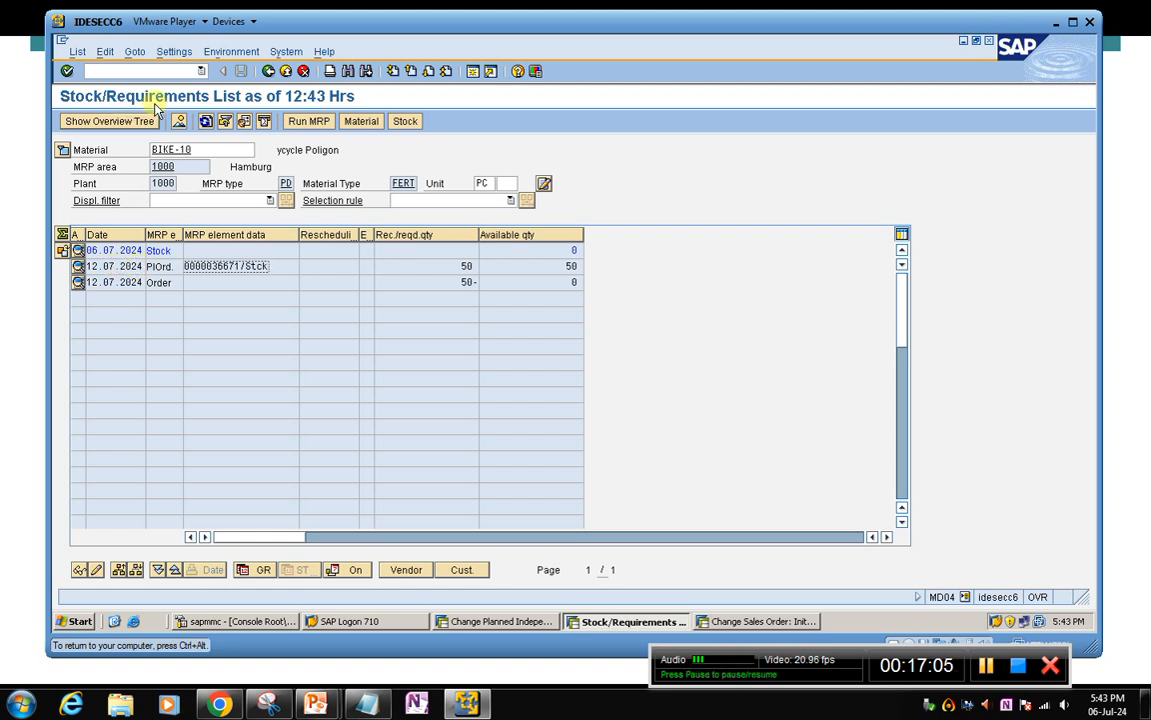
Check BIKE-10 for remaining planned independent requirements with the planning horizon ending 31.12.2024
left_click(495, 621)
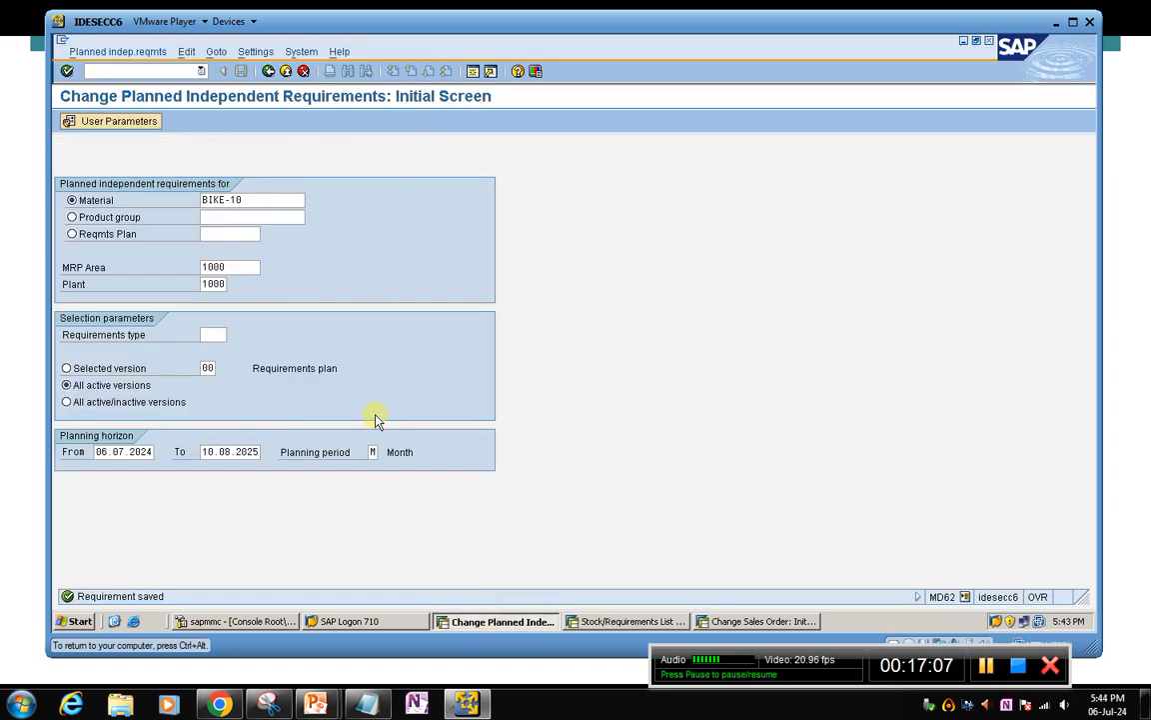
left_click(203, 458)
key("shift+End")
key("Delete")
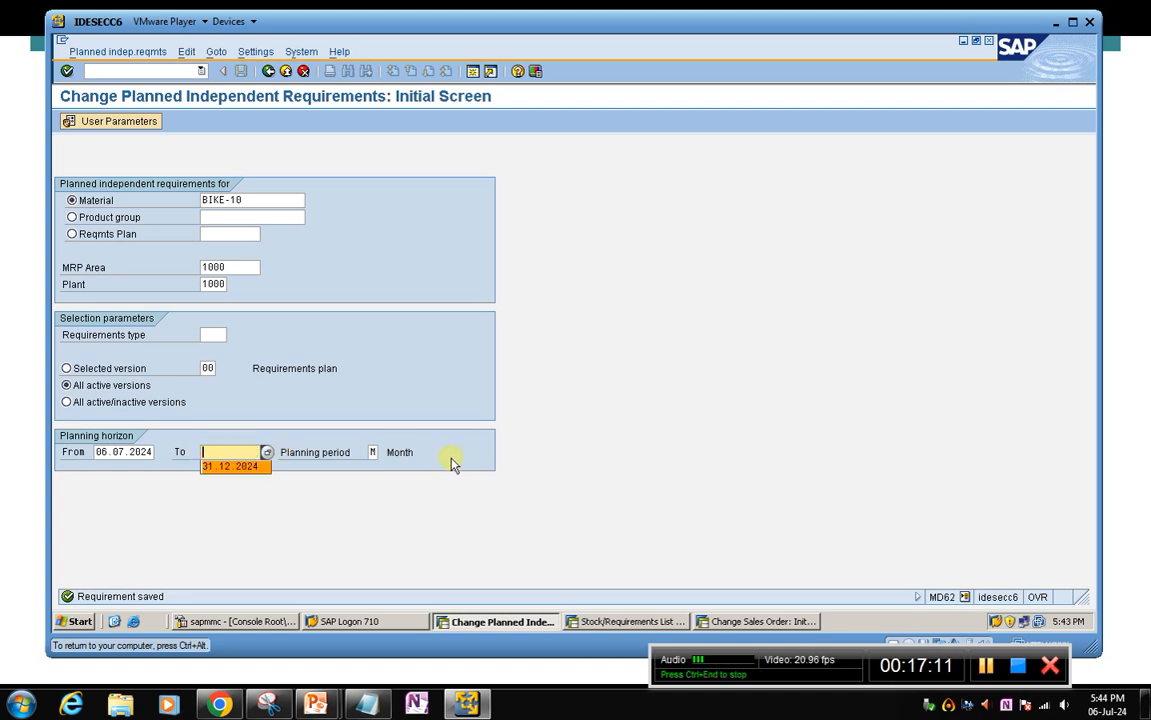
key("Return")
key("Return")
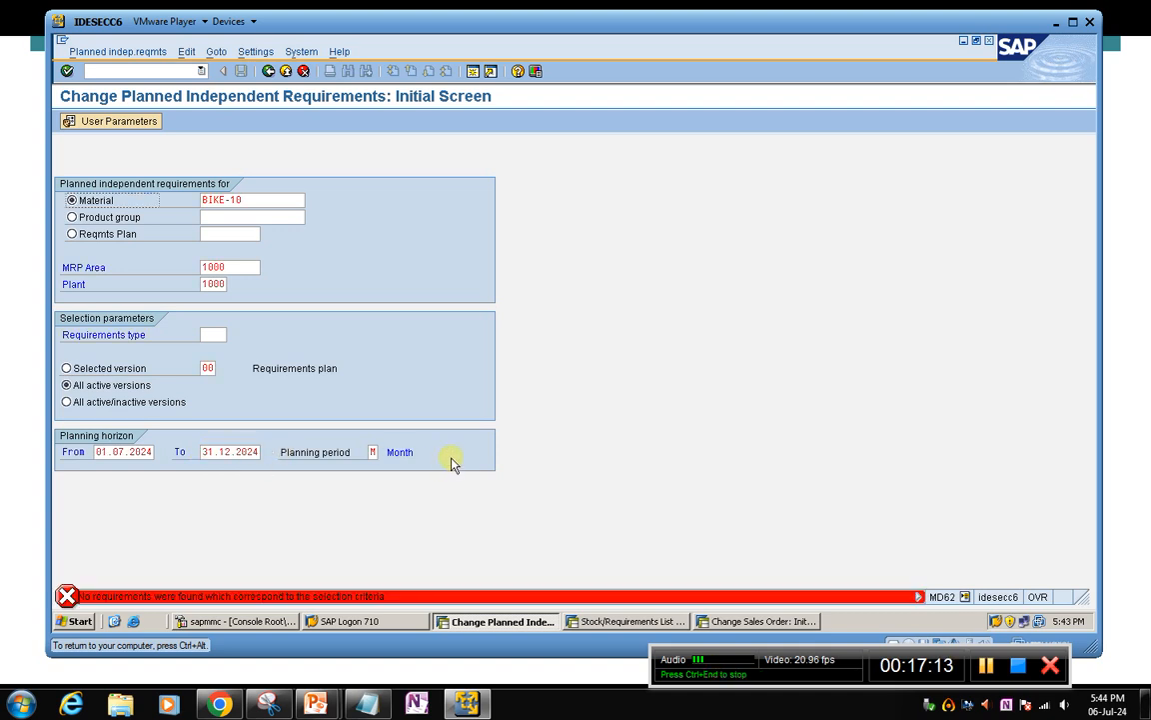
Delete the BIKE-10 item with quantity 50 from the standard sales order and save the order
left_click(625, 621)
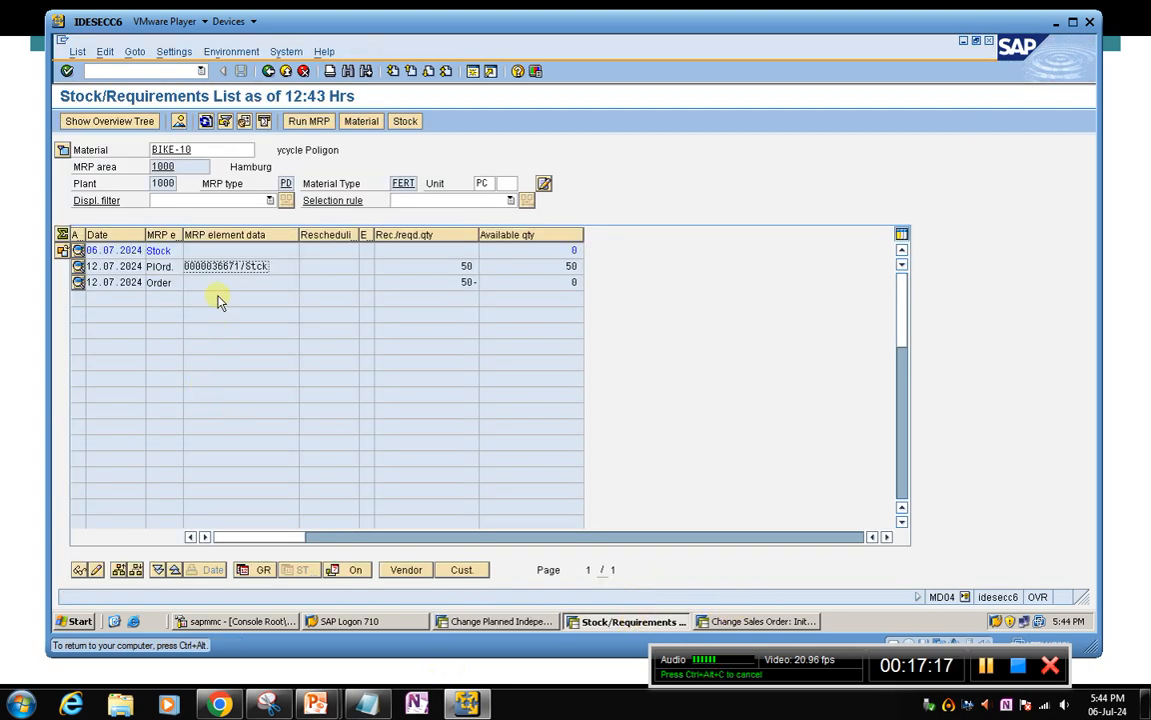
left_click(721, 622)
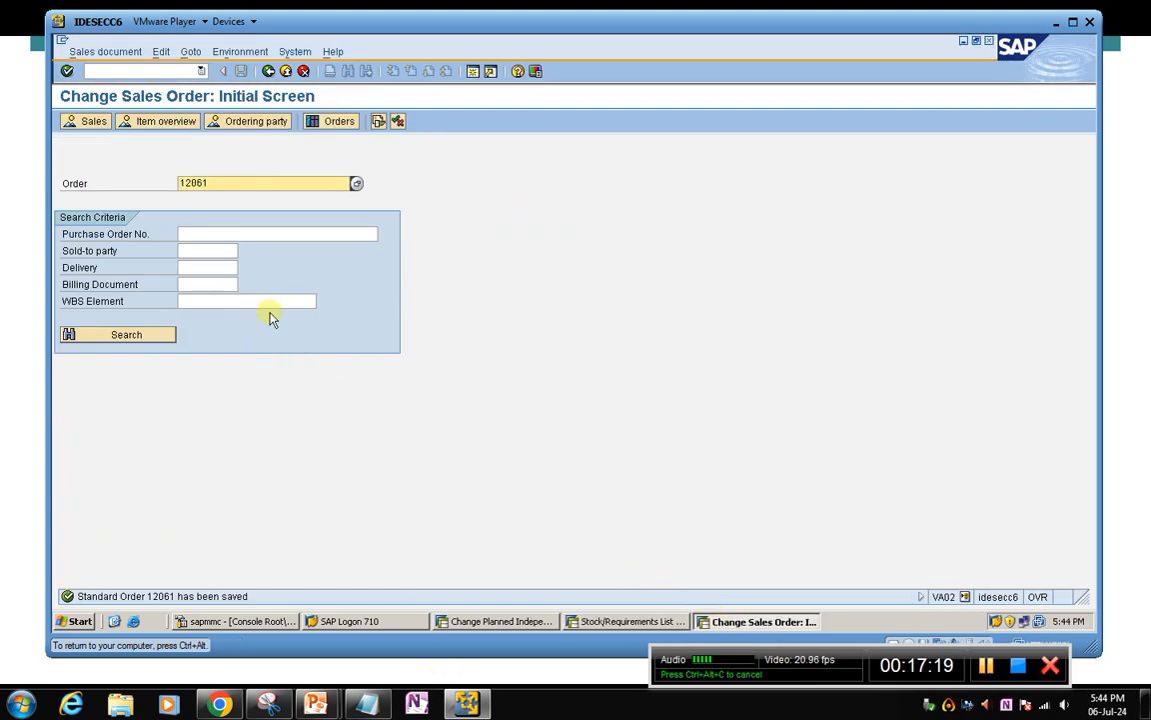
key("Return")
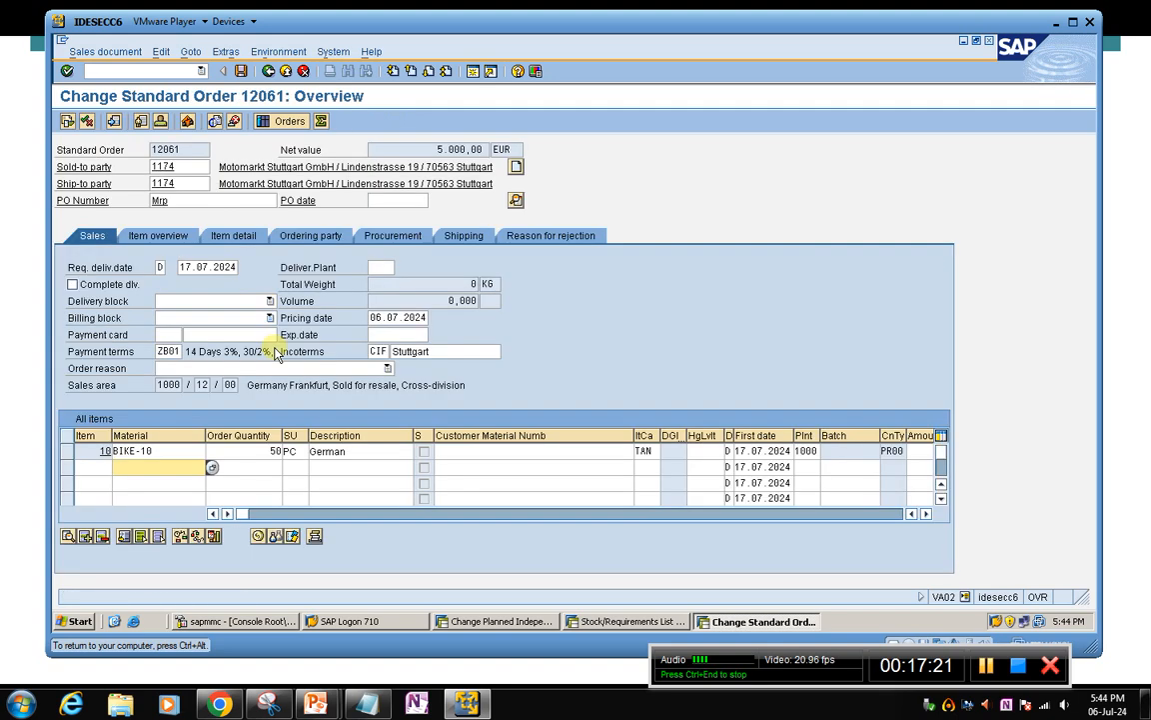
left_click(66, 451)
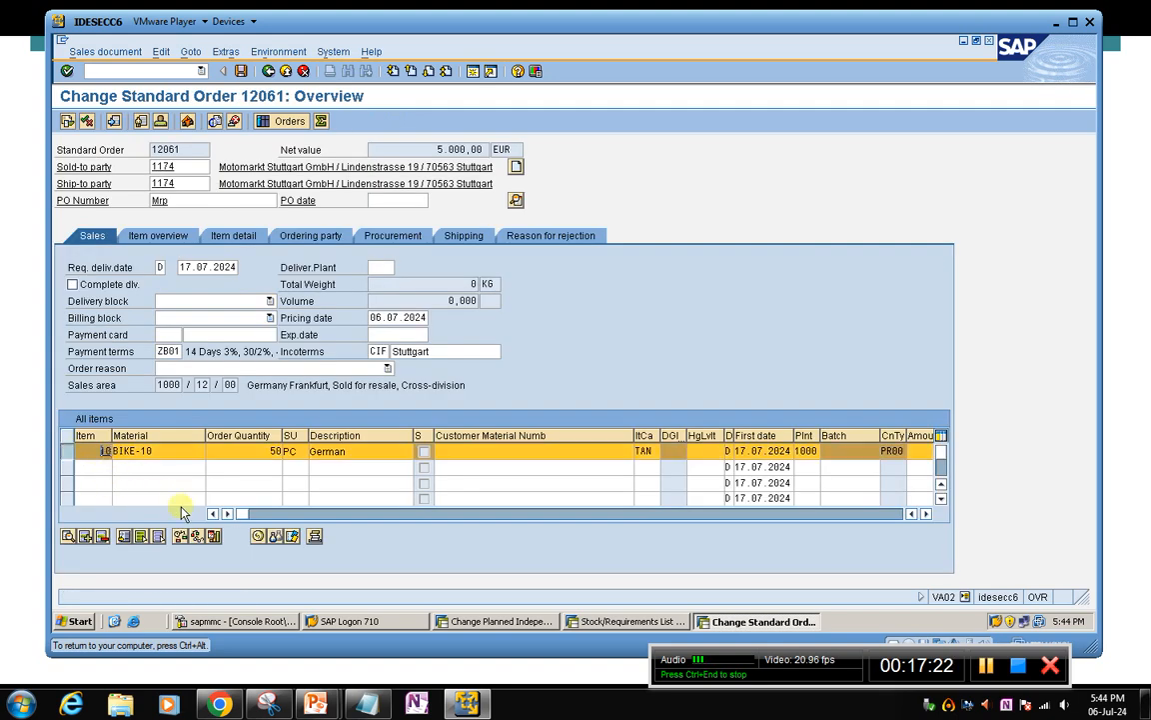
left_click(103, 535)
left_click(262, 305)
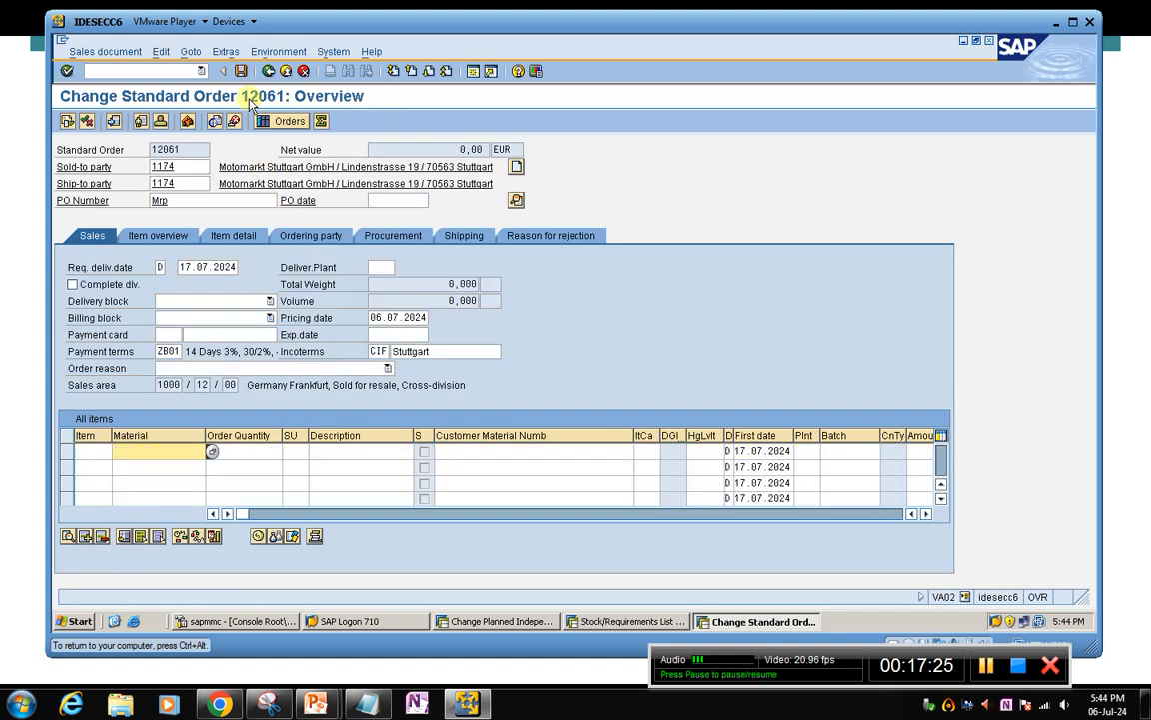
left_click(241, 71)
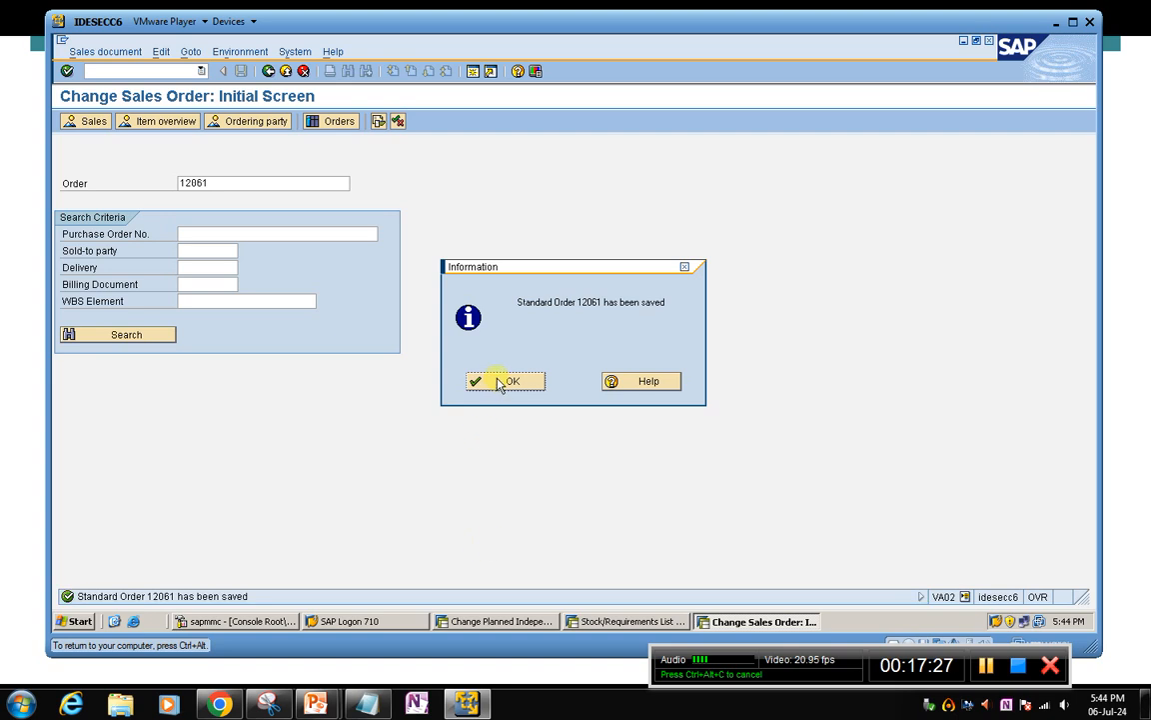
left_click(506, 380)
Rerun multi-level MRP for BIKE-10 with the NETCH processing key, refreshing its stock/requirements list before and after the run
left_click(624, 621)
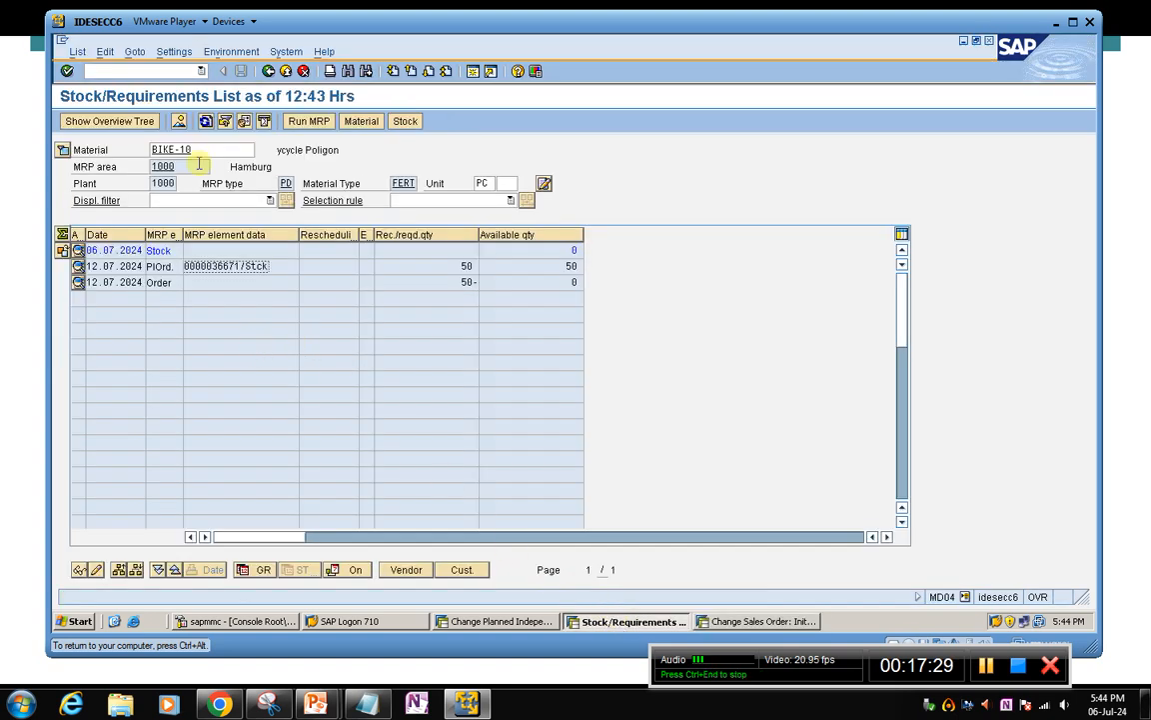
left_click(205, 123)
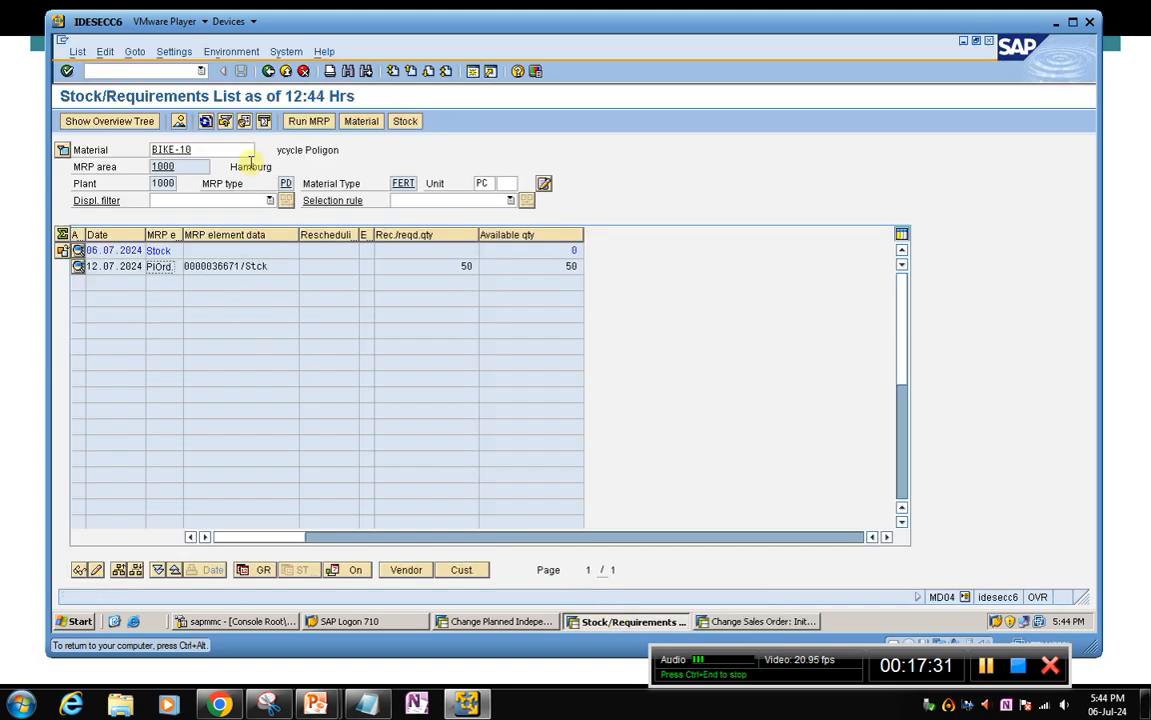
left_click(296, 127)
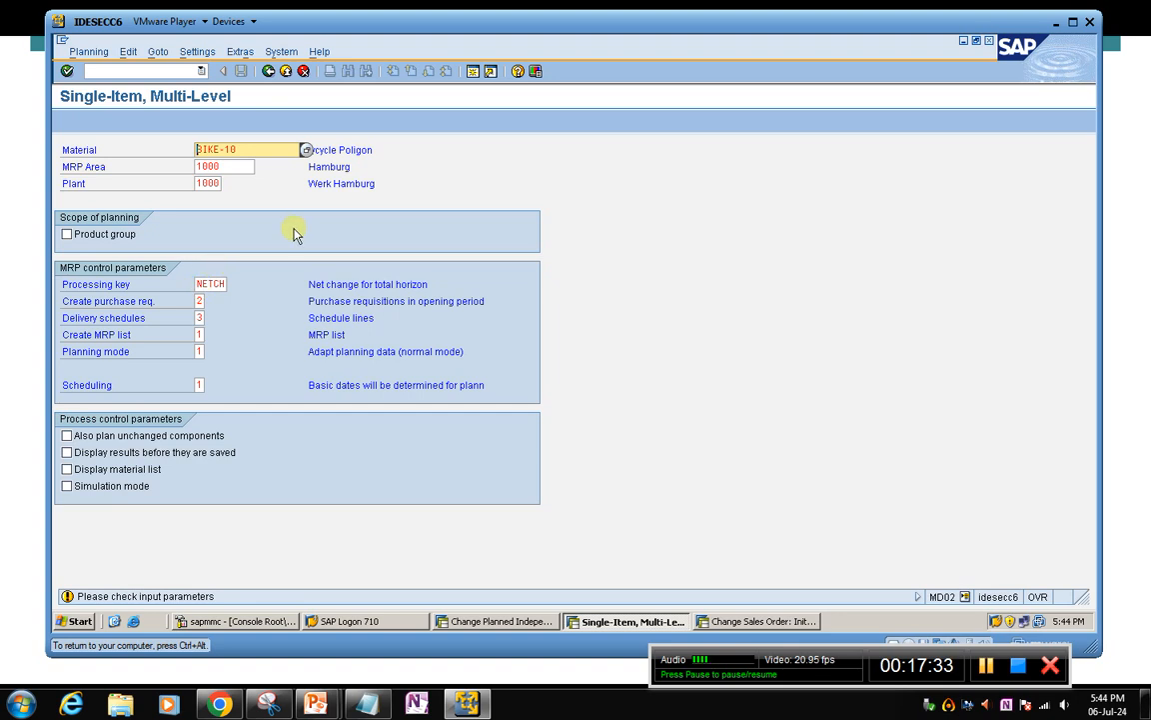
key("Return")
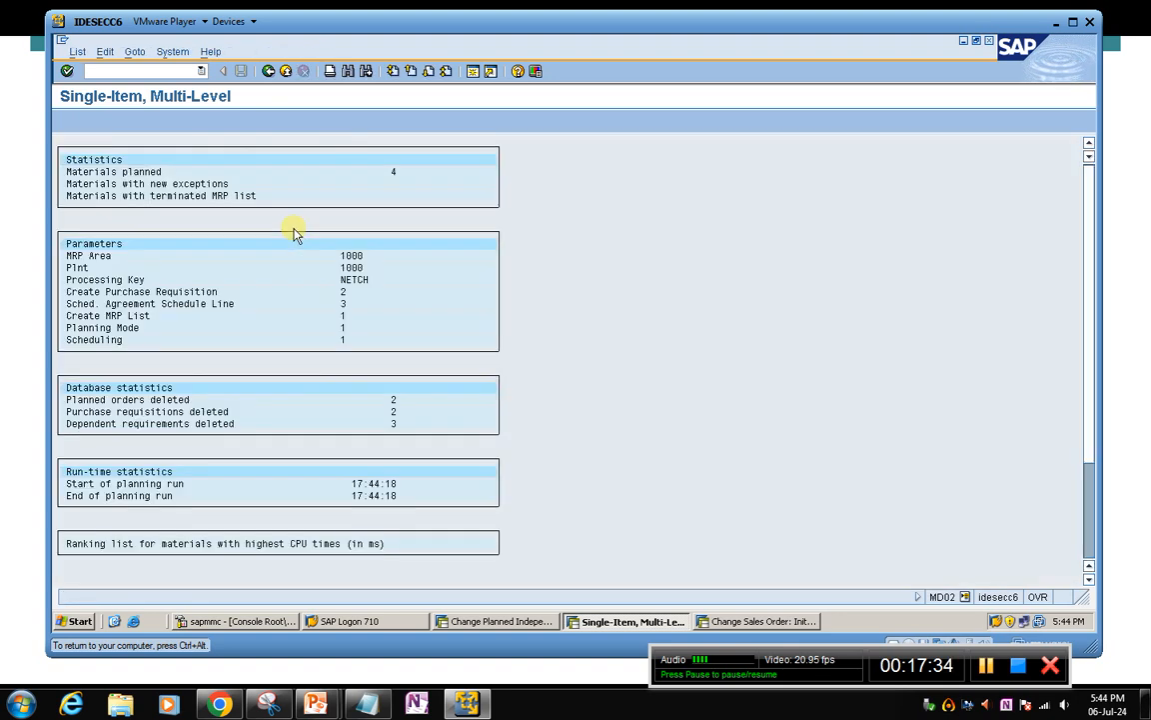
left_click(268, 71)
left_click(207, 121)
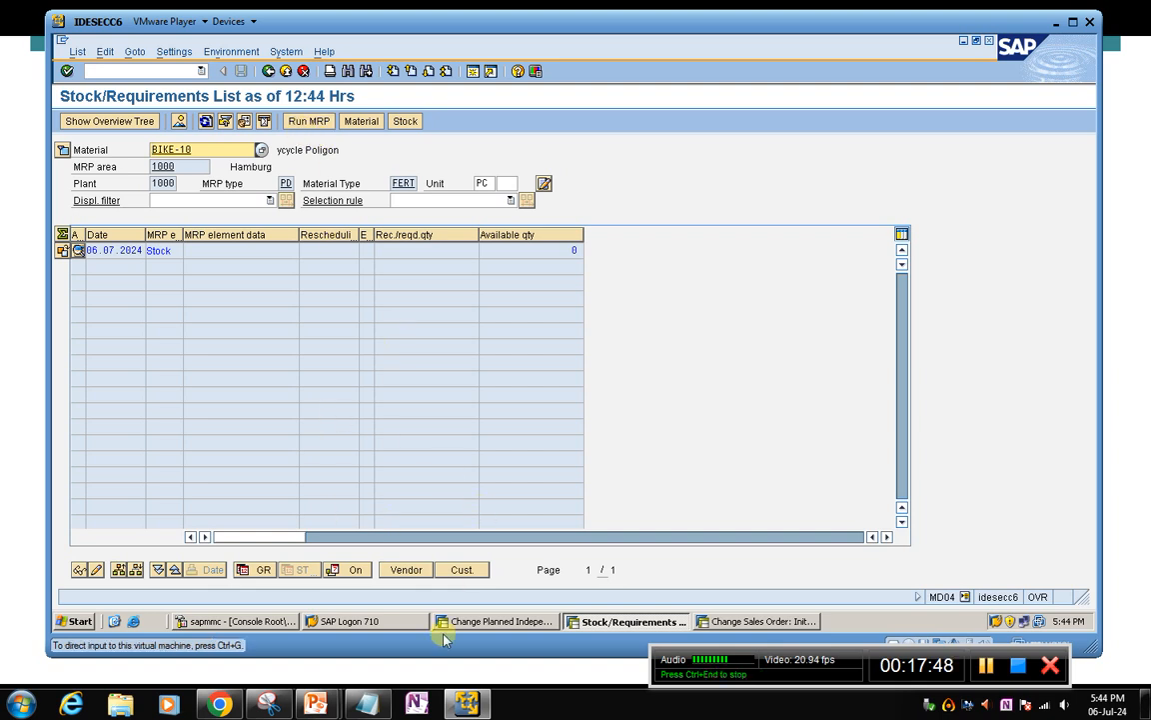
left_click(737, 622)
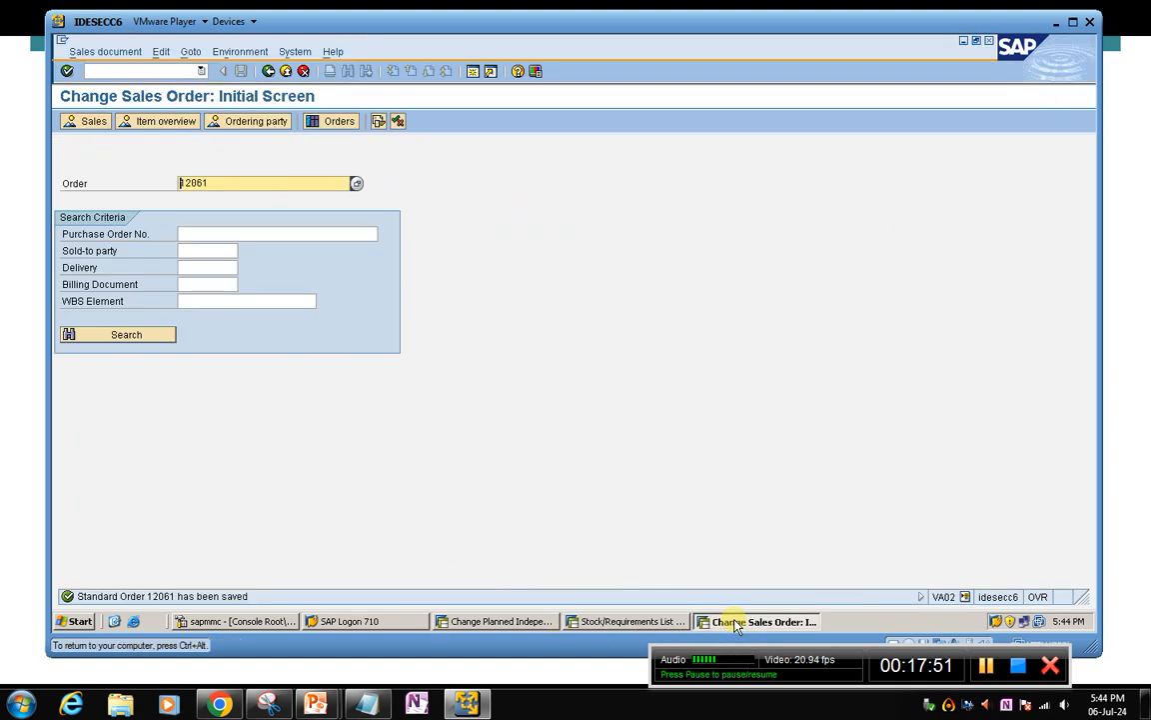
left_click(628, 621)
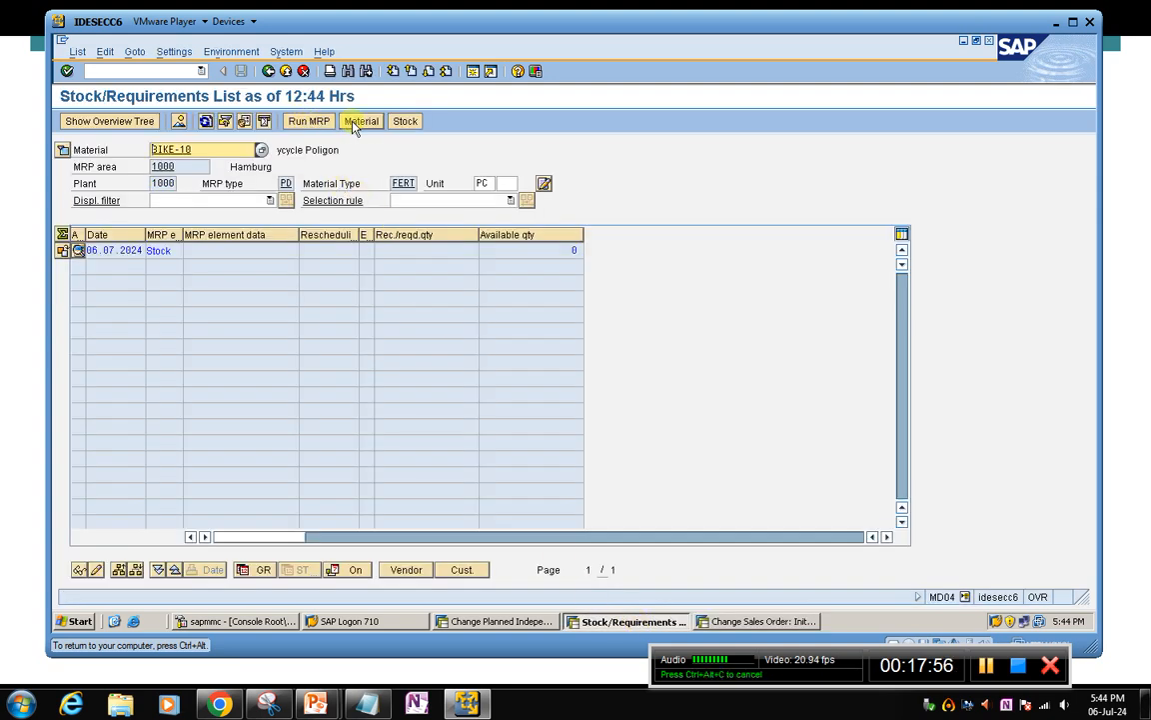
Close the sales order change session and return to BIKE-10's stock/requirements list
left_click(742, 620)
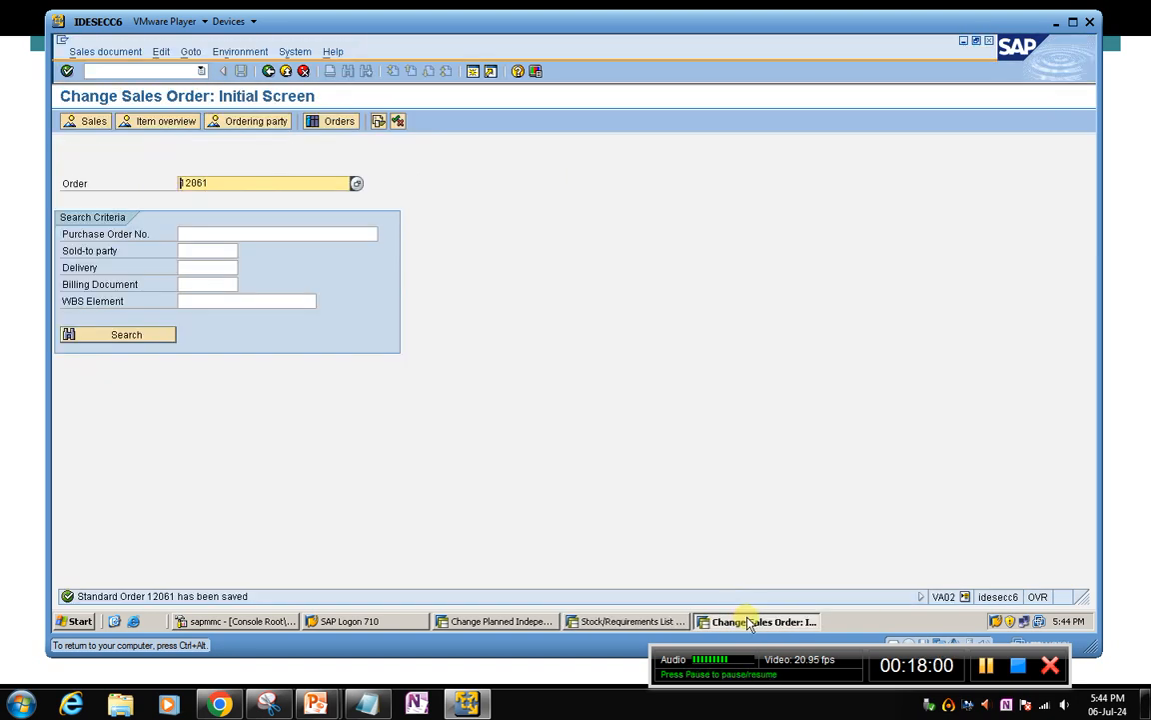
left_click(989, 41)
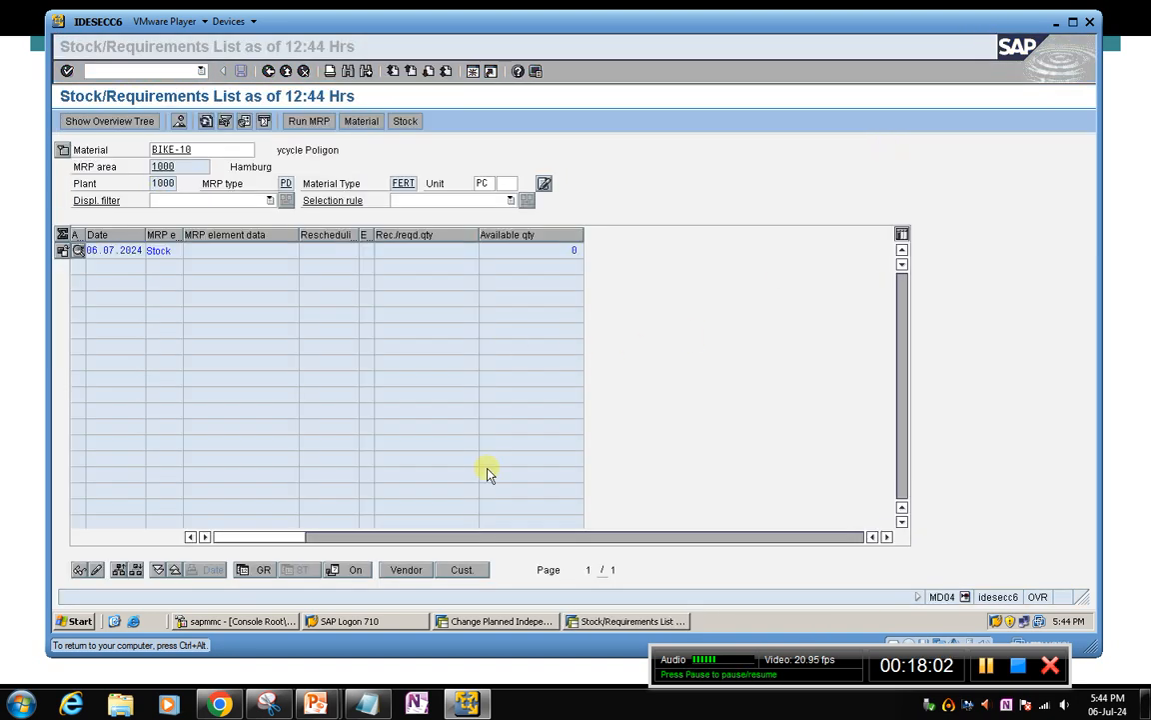
left_click(619, 621)
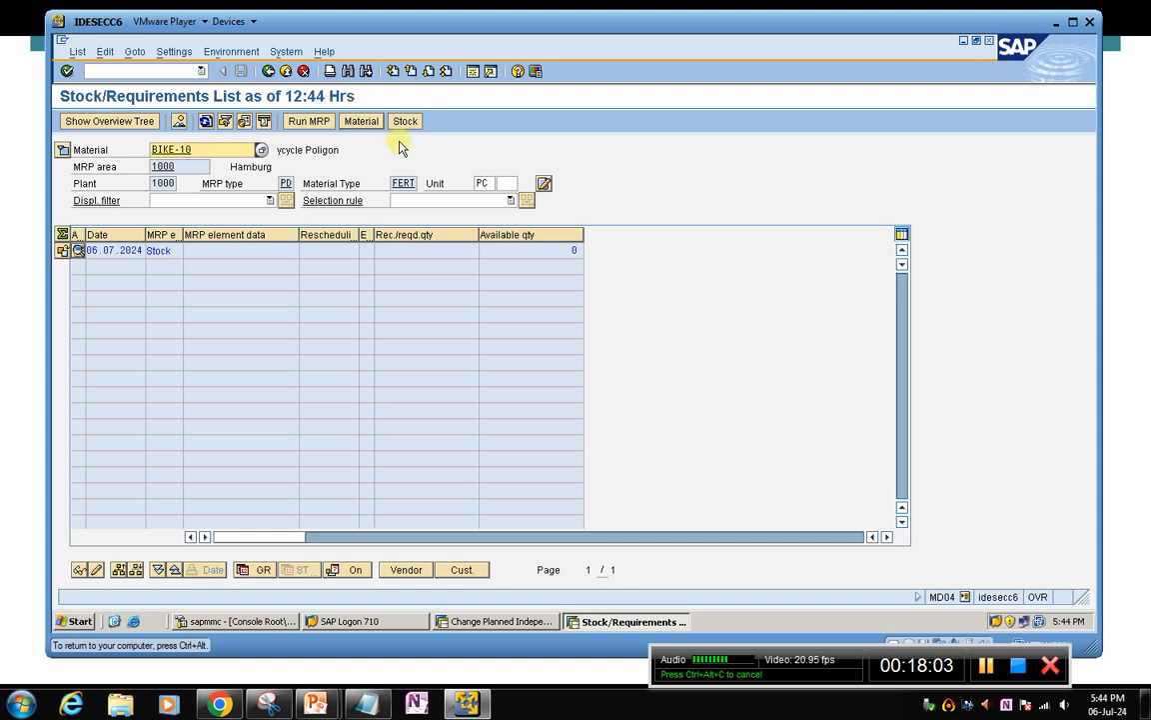
left_click(388, 147)
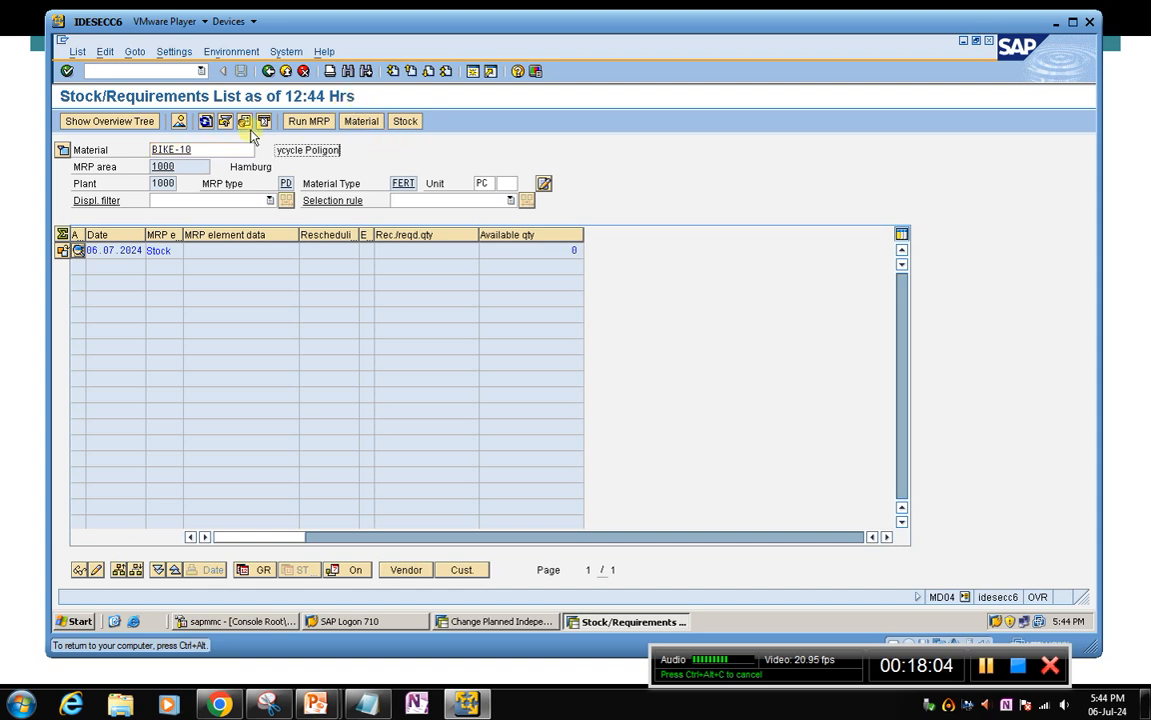
Open the maintenance of own favorites for the stock/requirements list and check the transaction codes already assigned
left_click(249, 52)
mouse_move(305, 258)
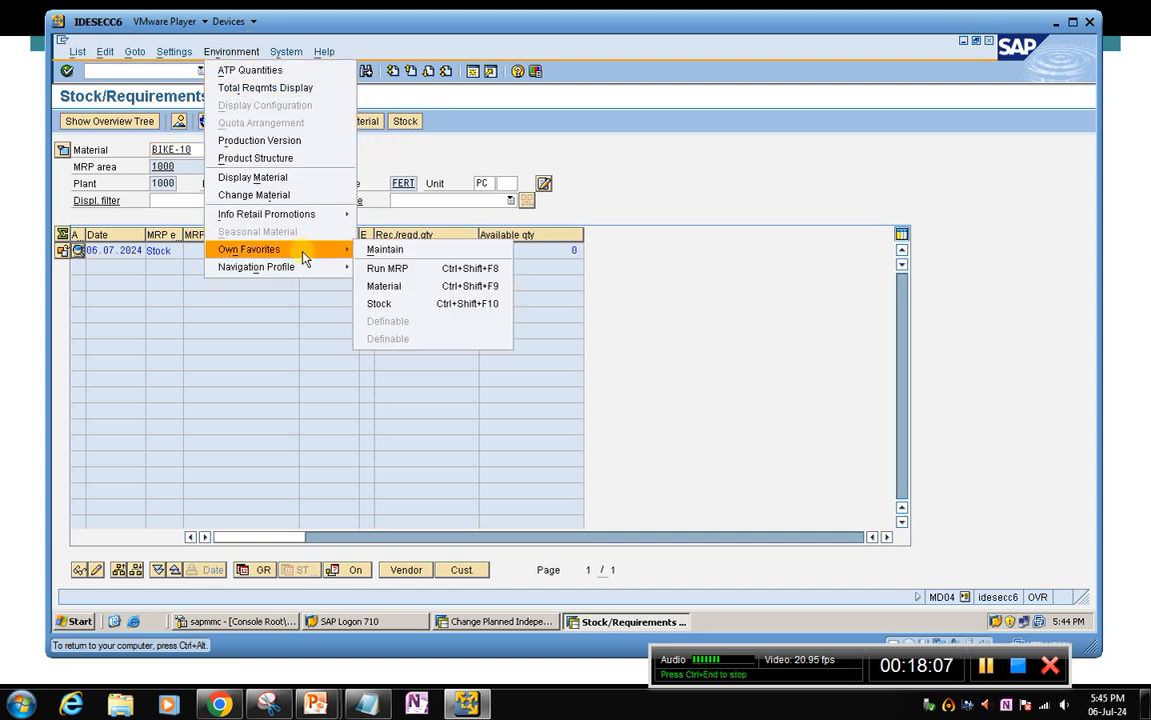
left_click(380, 252)
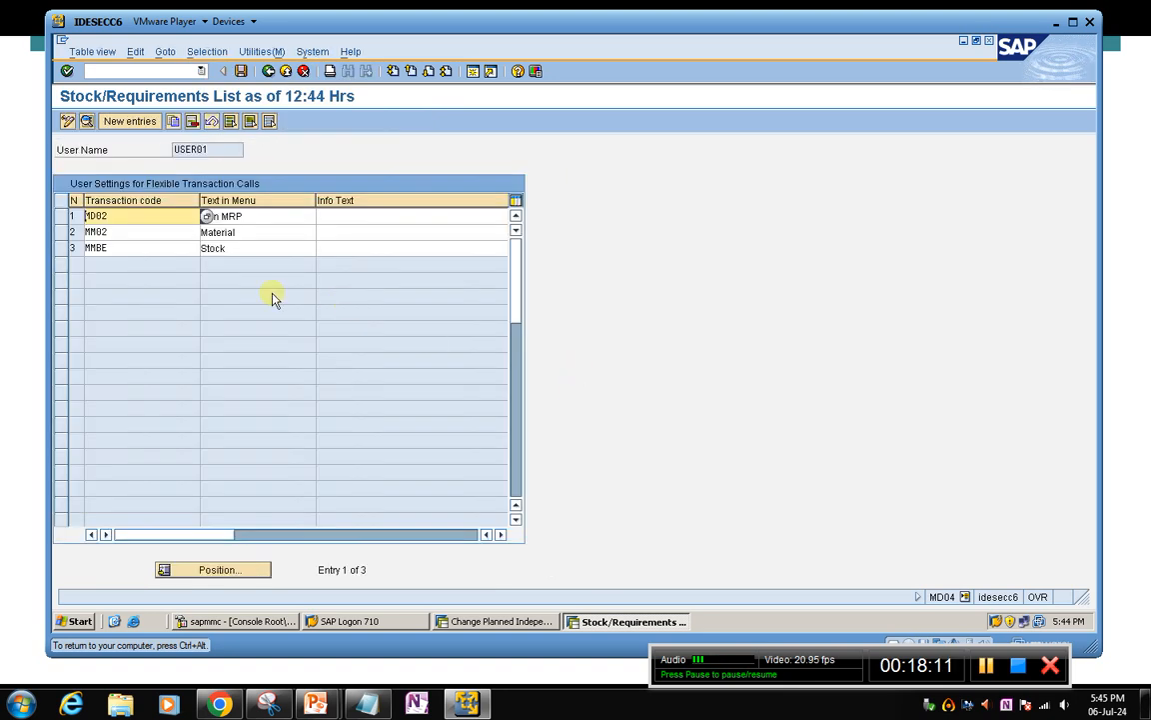
left_click(139, 217)
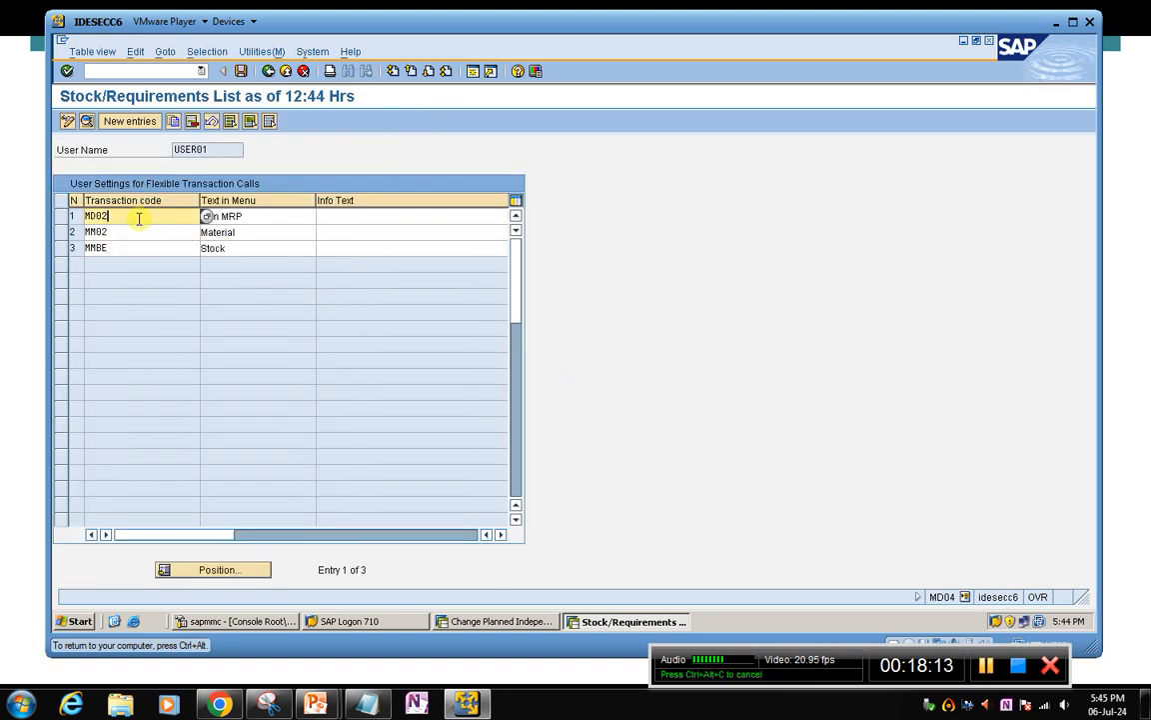
left_click(139, 231)
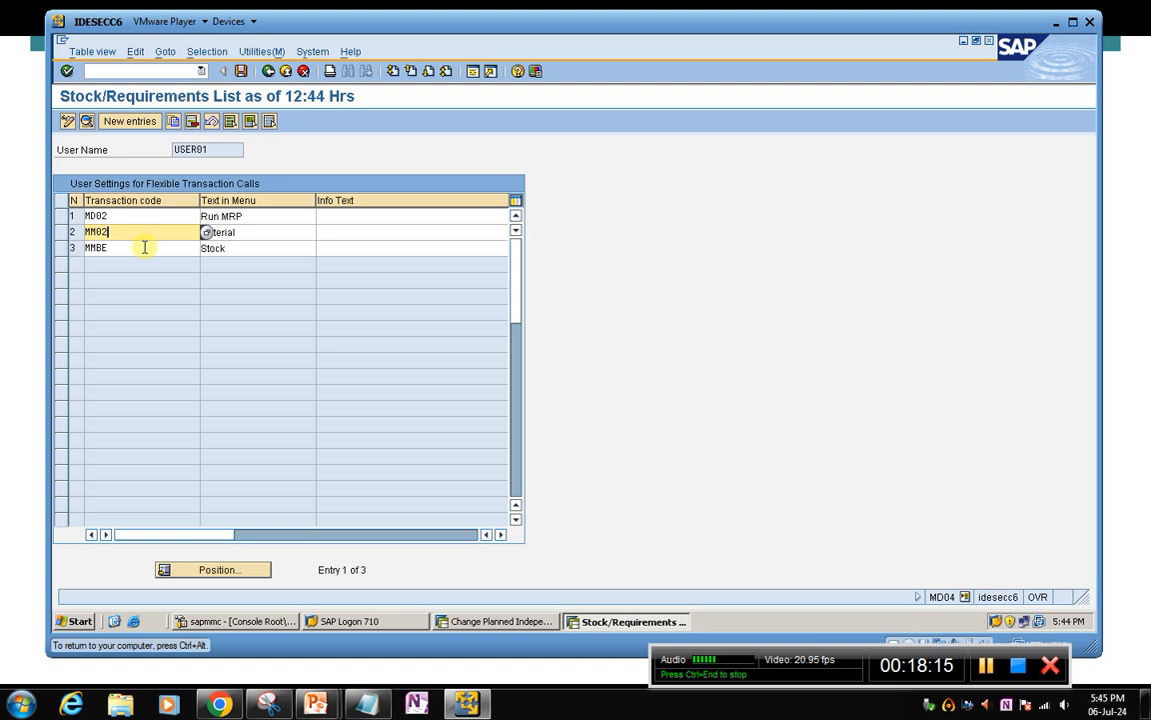
left_click(144, 247)
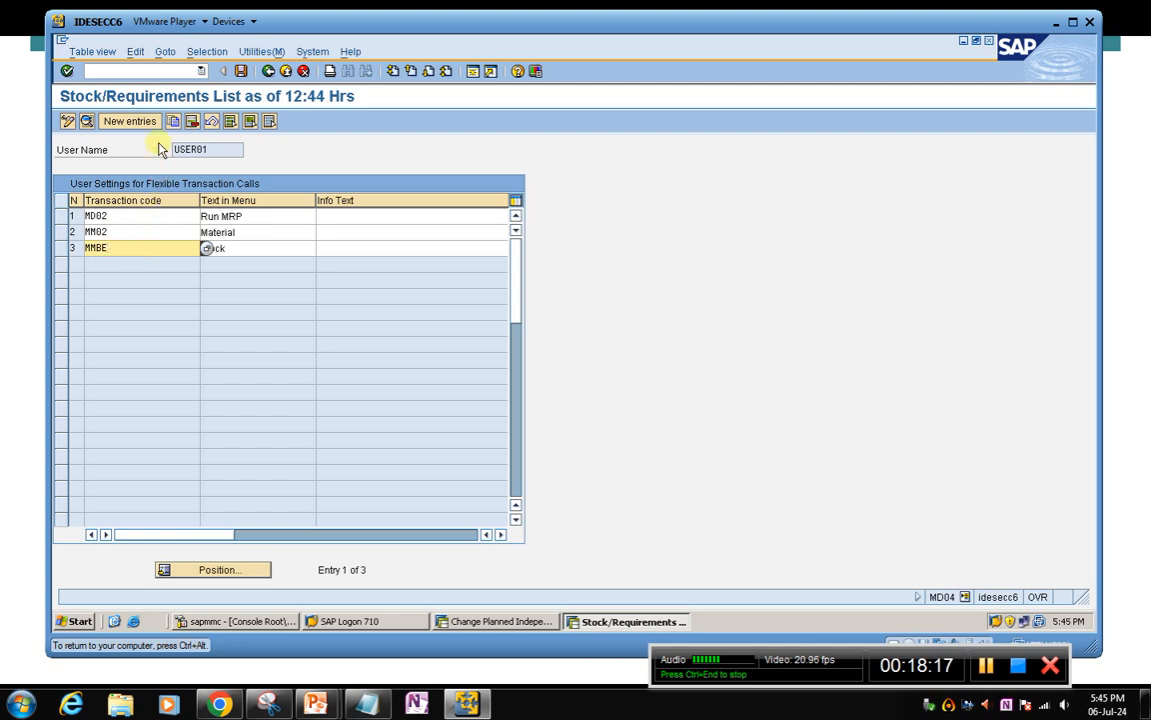
Add a new favorite with navigation number 4, transaction code VA02 and menu text Sales
left_click(124, 121)
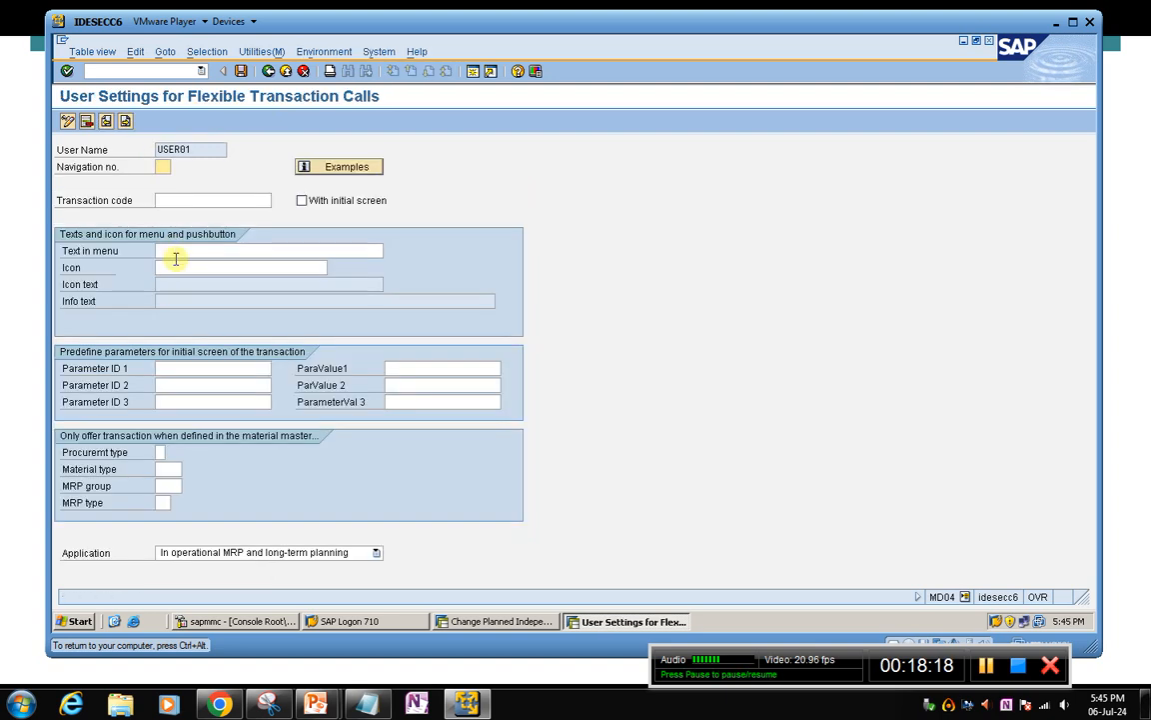
left_click(169, 201)
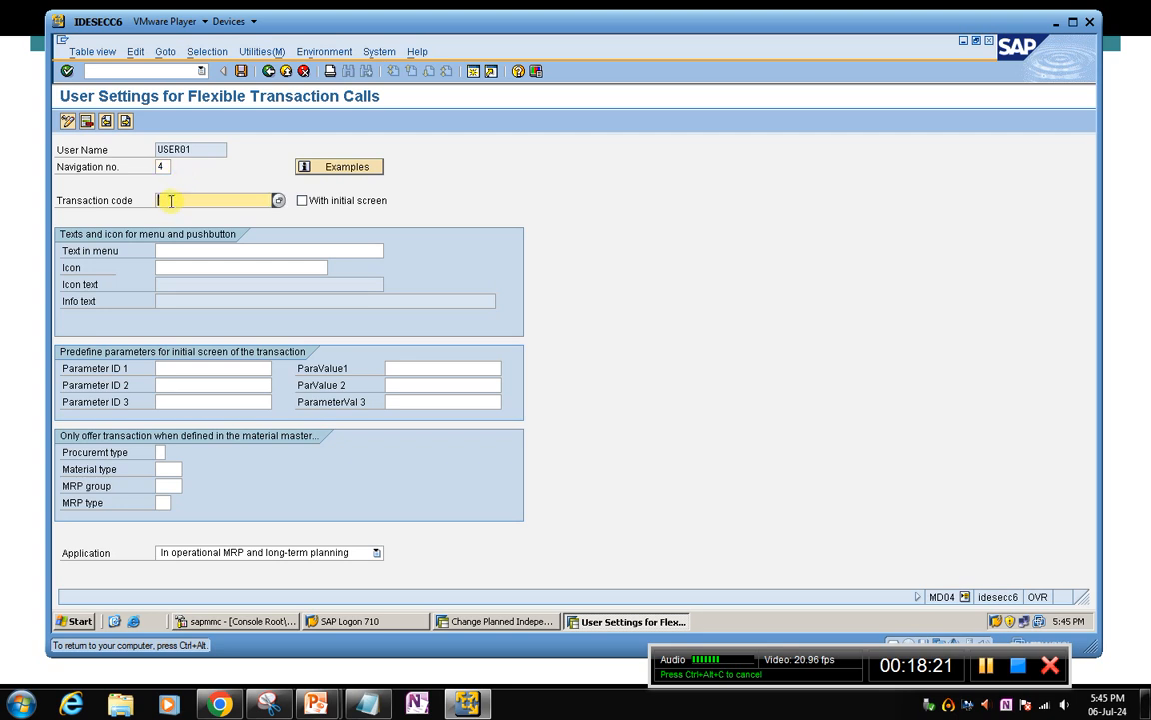
type("Va02")
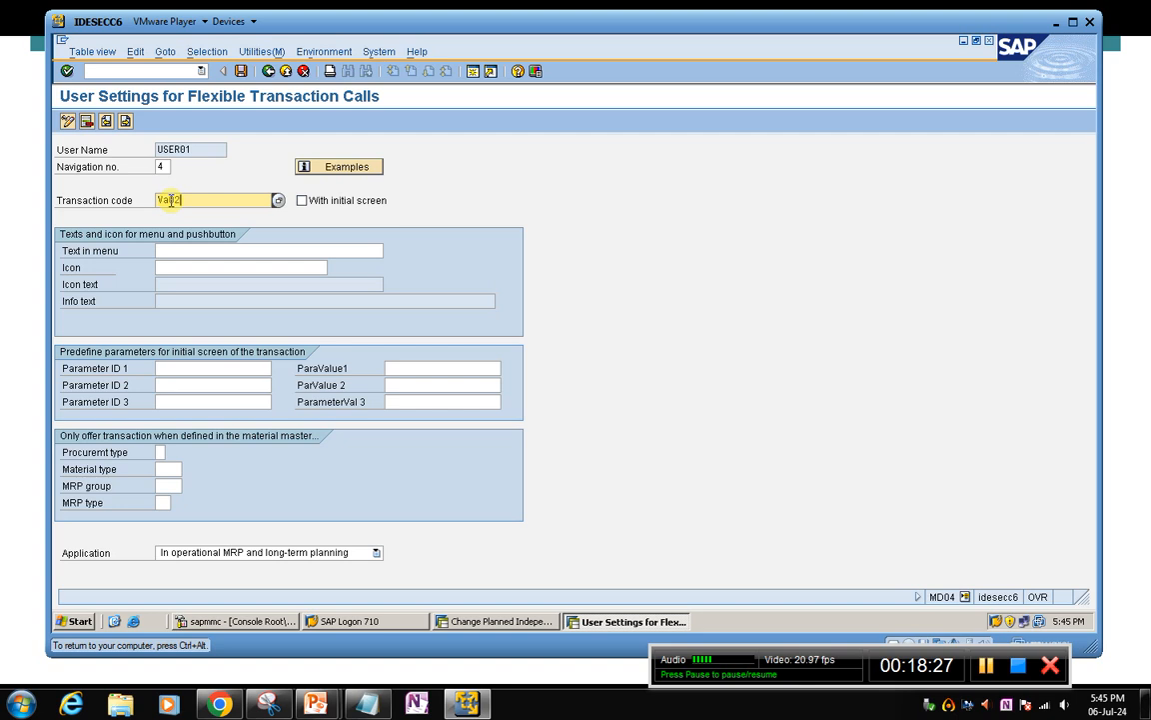
left_click(177, 251)
type("Sales")
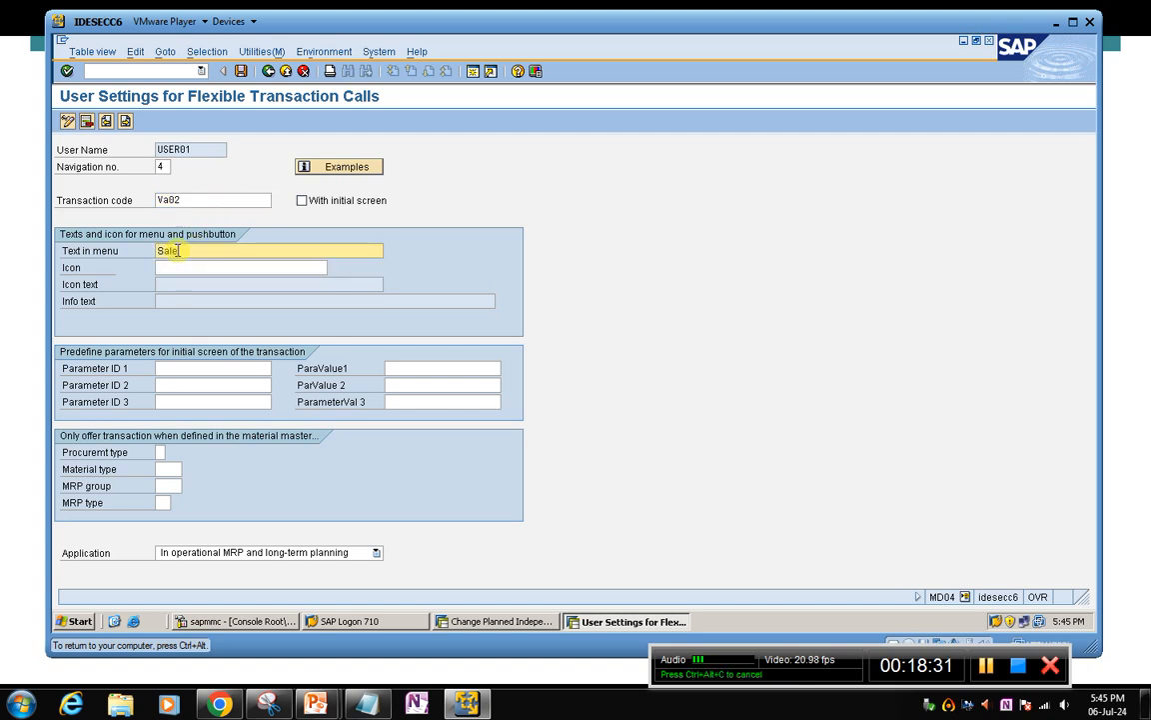
Save the new favorite under customizing request SIPK900002 and return to BIKE-10's stock/requirements list, saving changes on exit
left_click(240, 71)
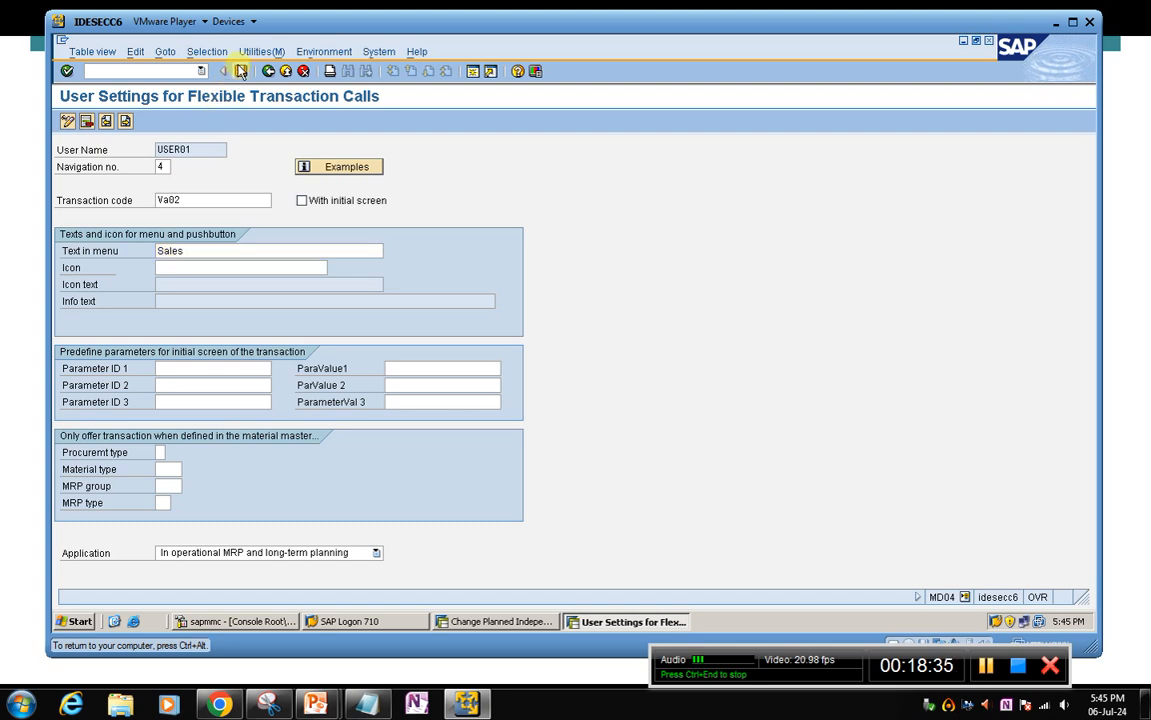
left_click(242, 72)
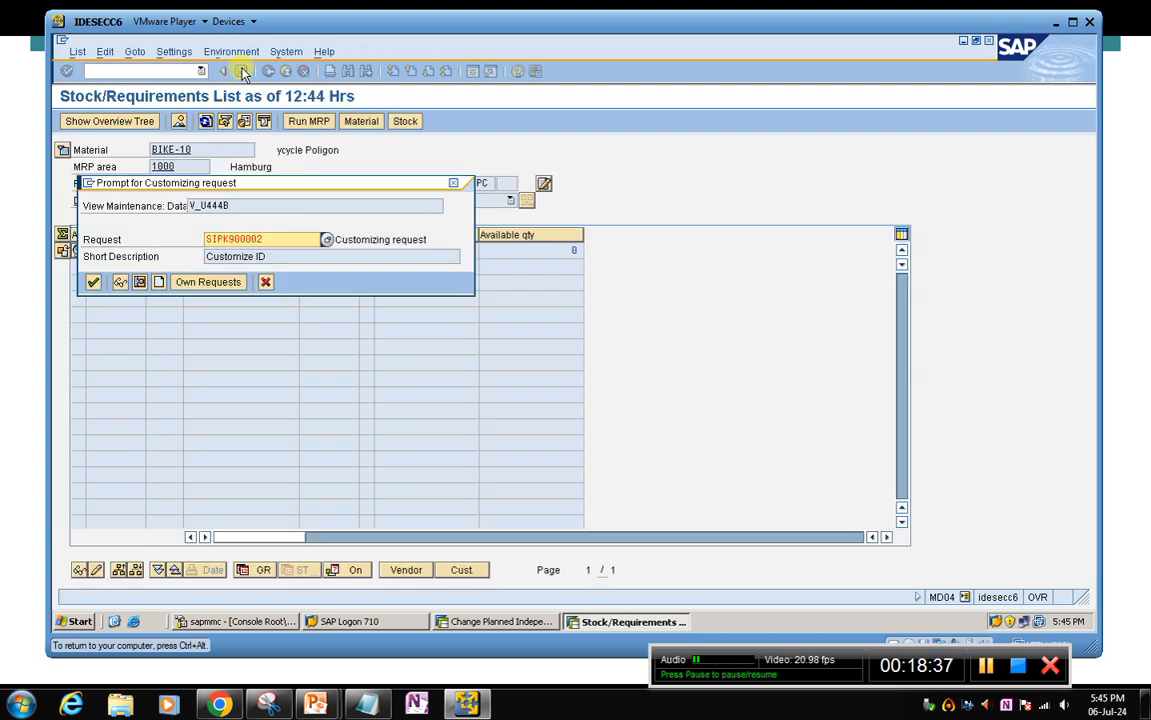
left_click(95, 285)
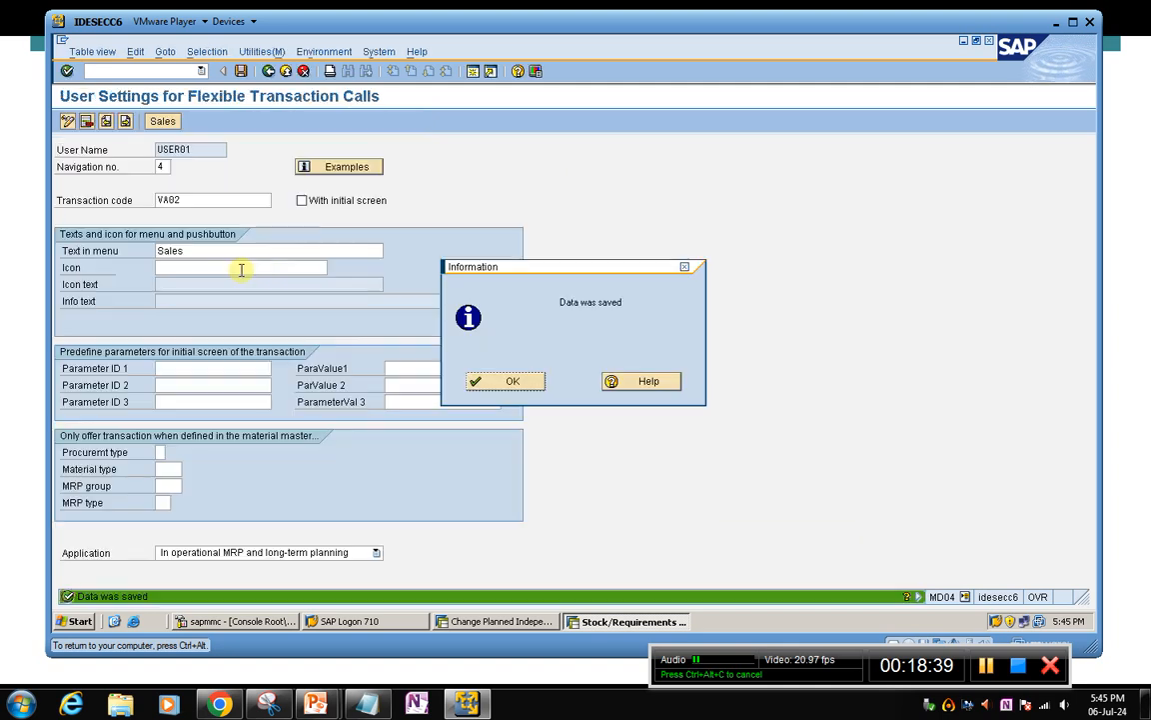
left_click(485, 375)
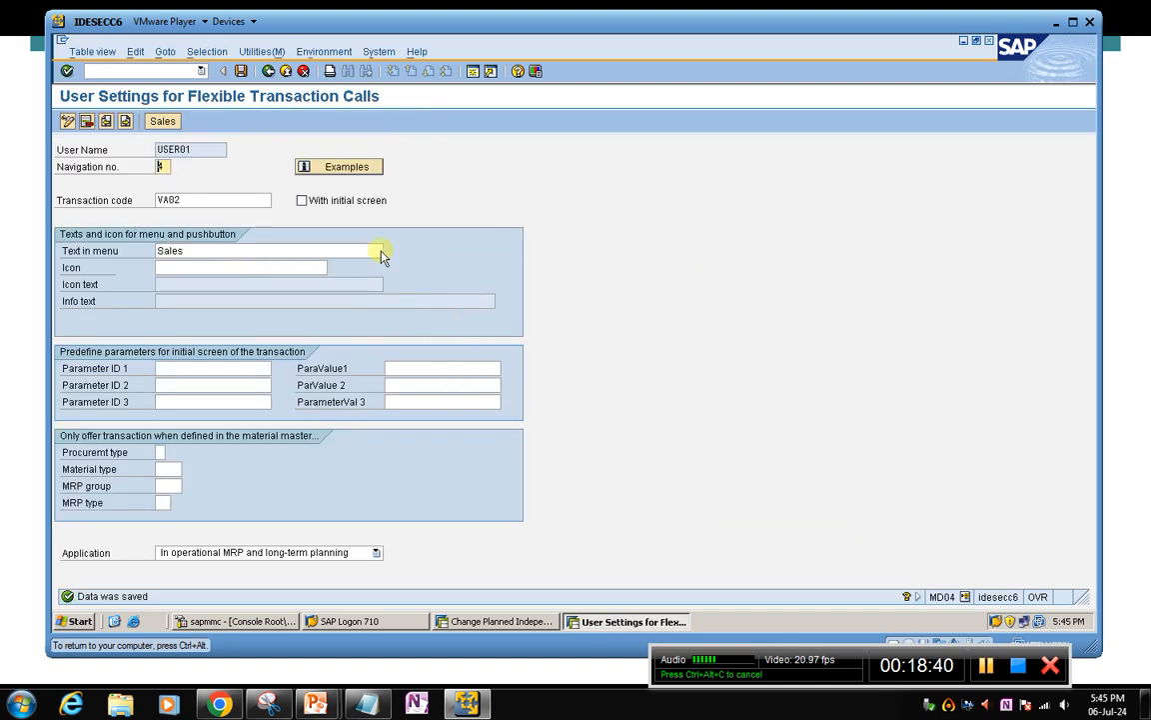
left_click(268, 71)
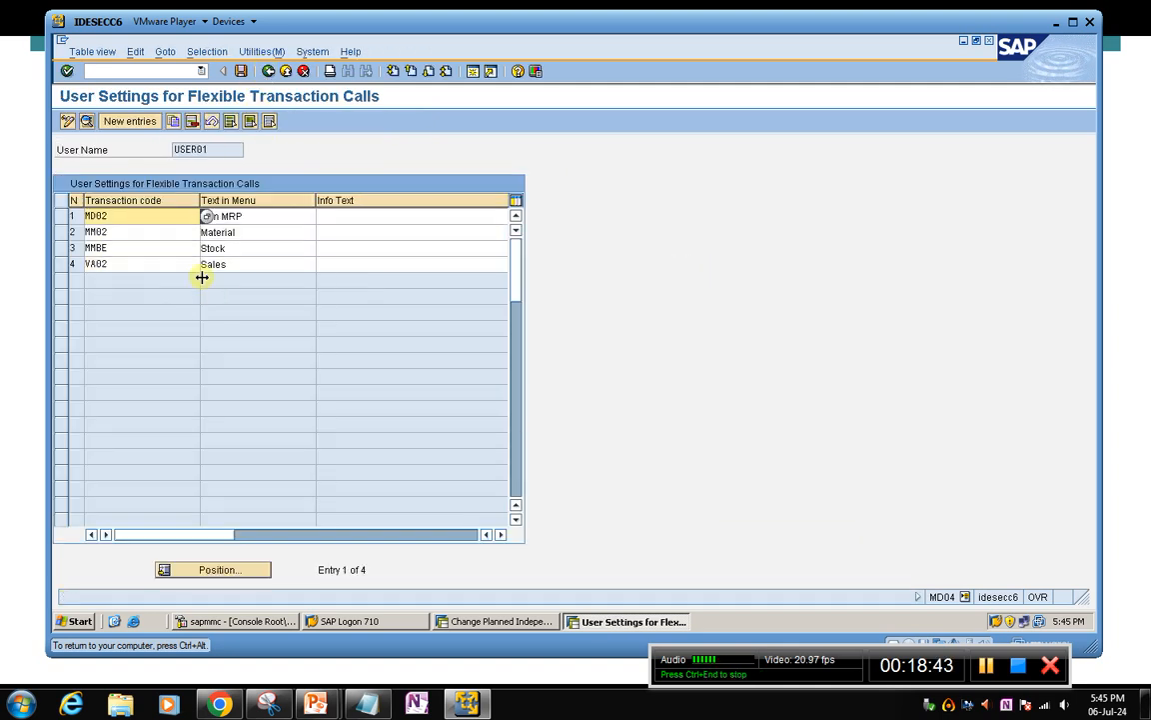
left_click(267, 71)
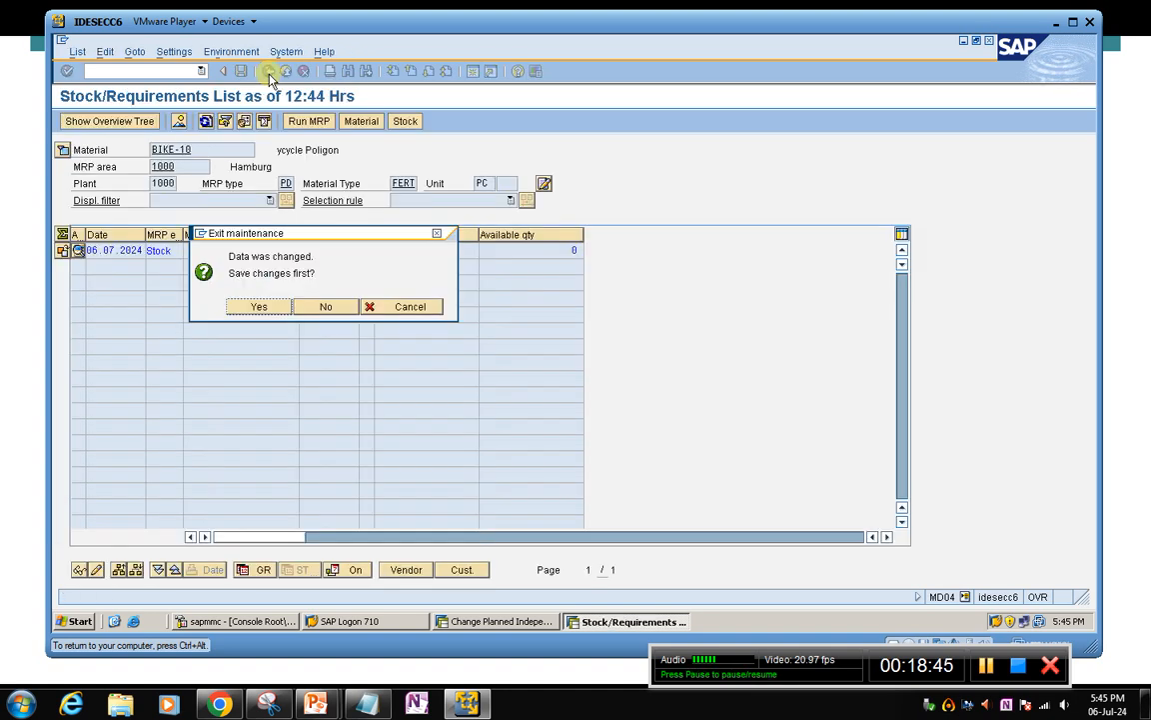
left_click(278, 307)
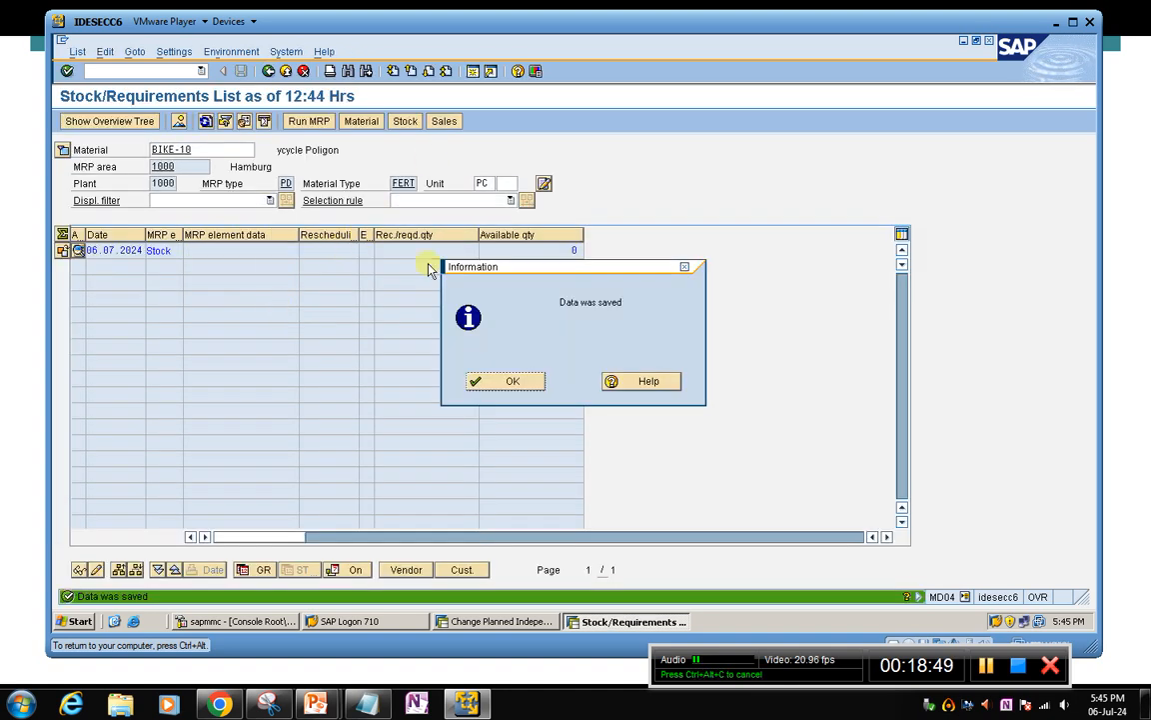
left_click(511, 375)
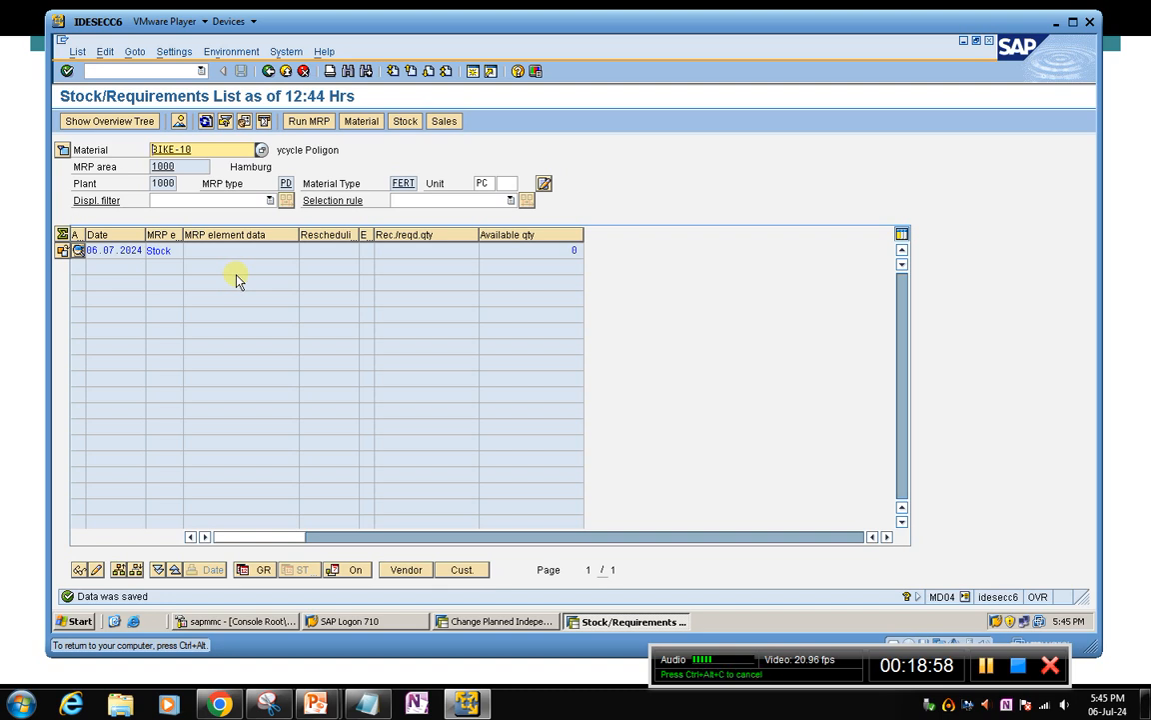
Expand BIKE-10's header details in the stock/requirements list to check its strategy group
left_click(226, 251)
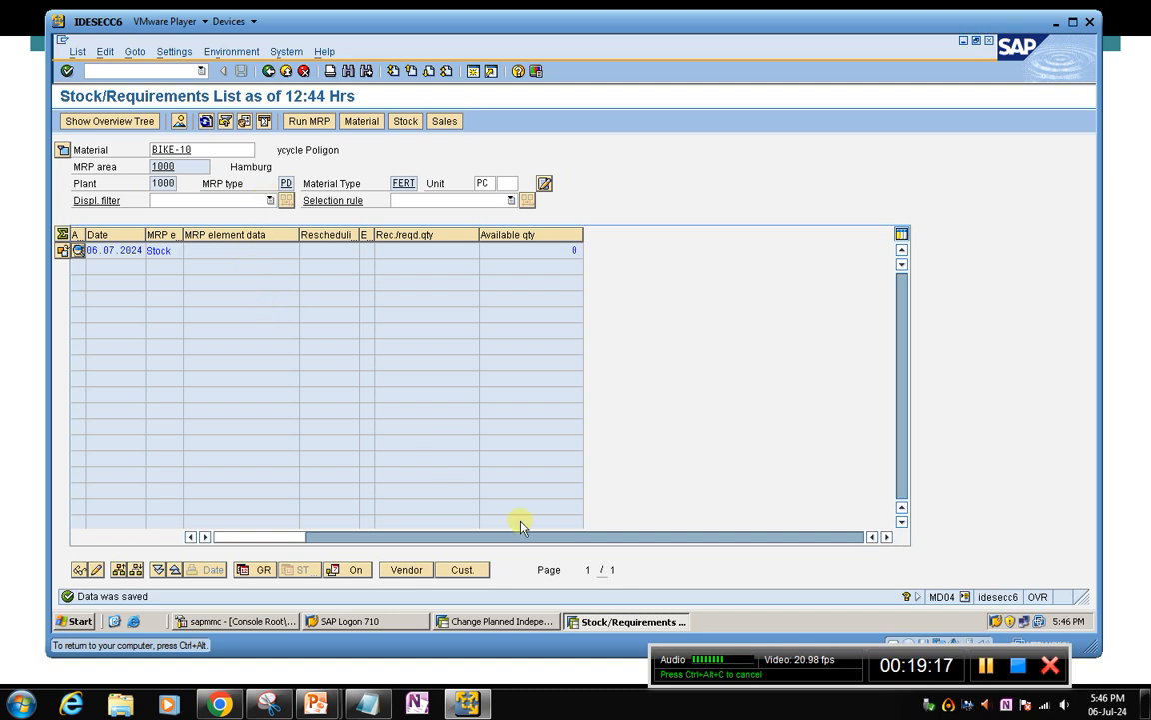
left_click(494, 622)
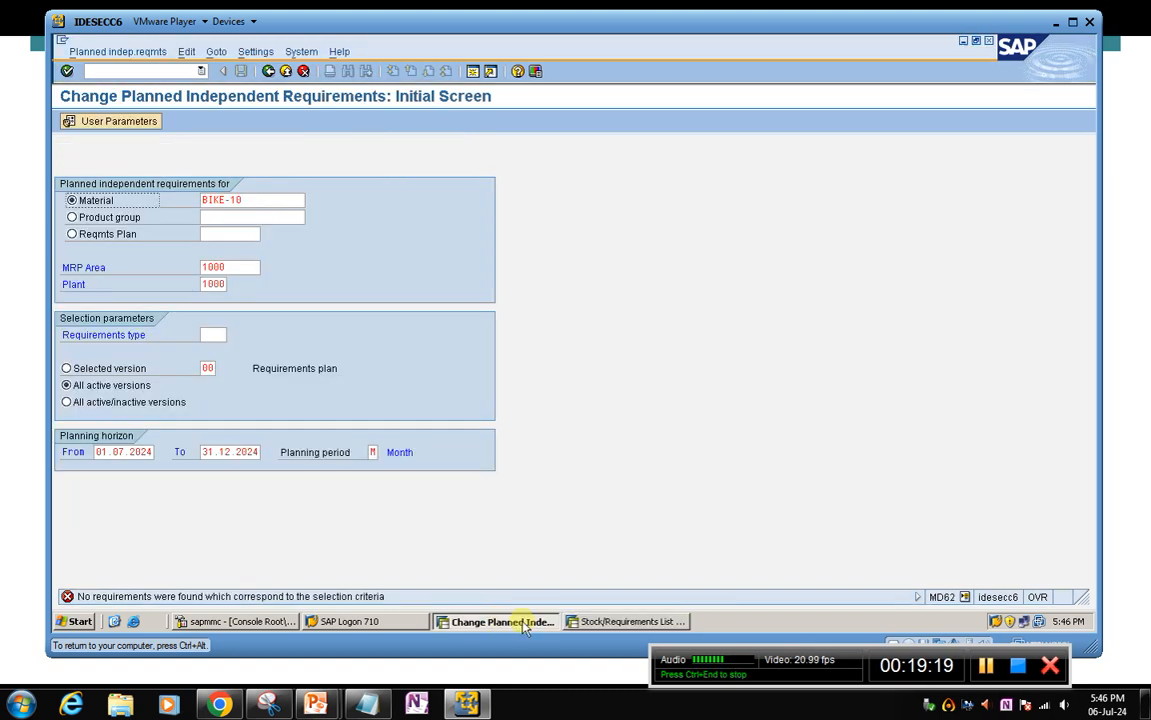
left_click(624, 621)
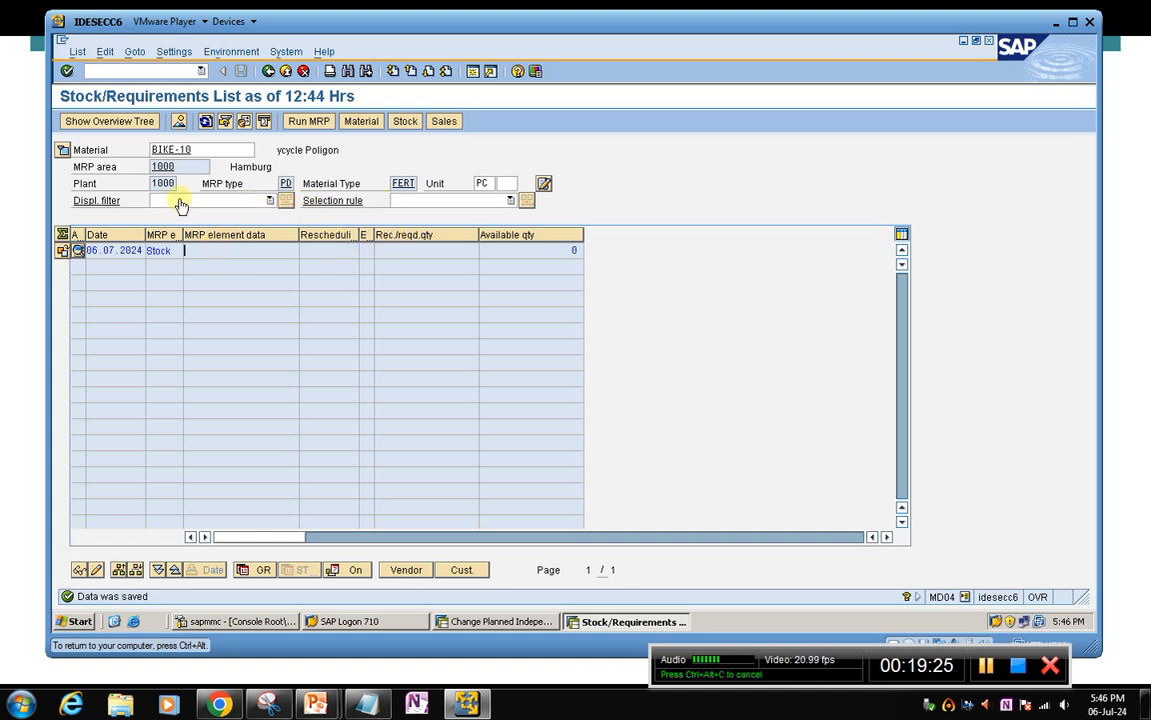
left_click(61, 150)
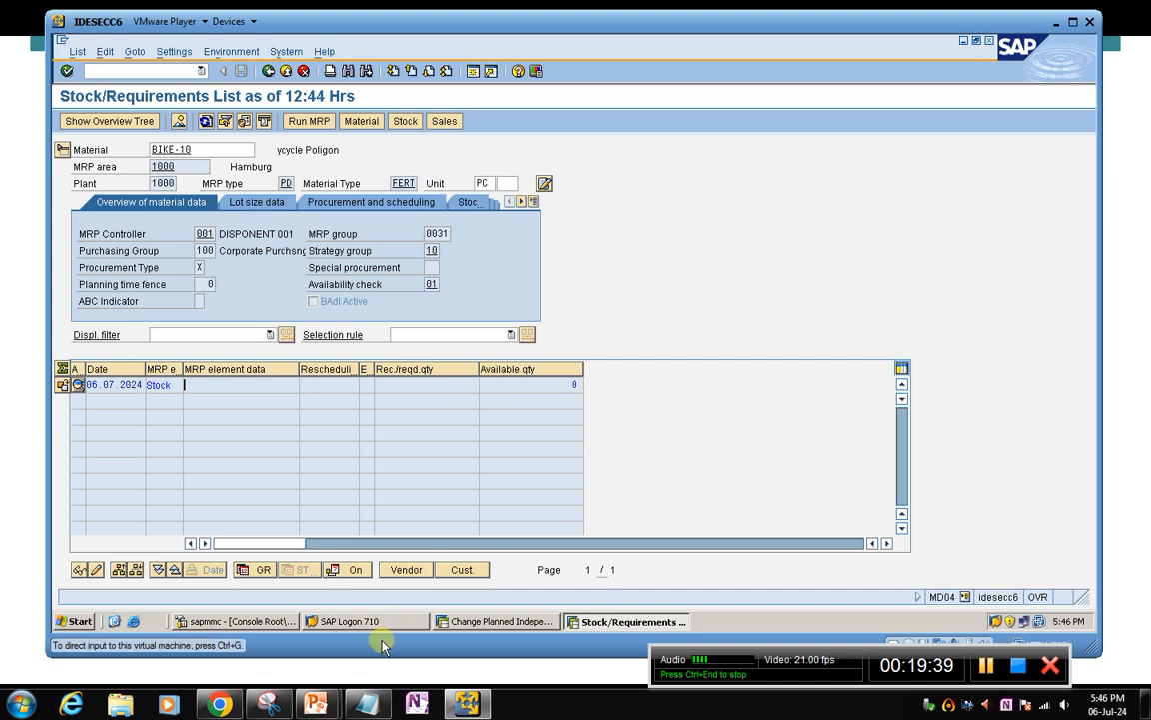
Switch to the PowerPoint slide show and review the BIKE-10 net requirement (10) example before and after the MRP run
mouse_move(315, 704)
left_click(366, 548)
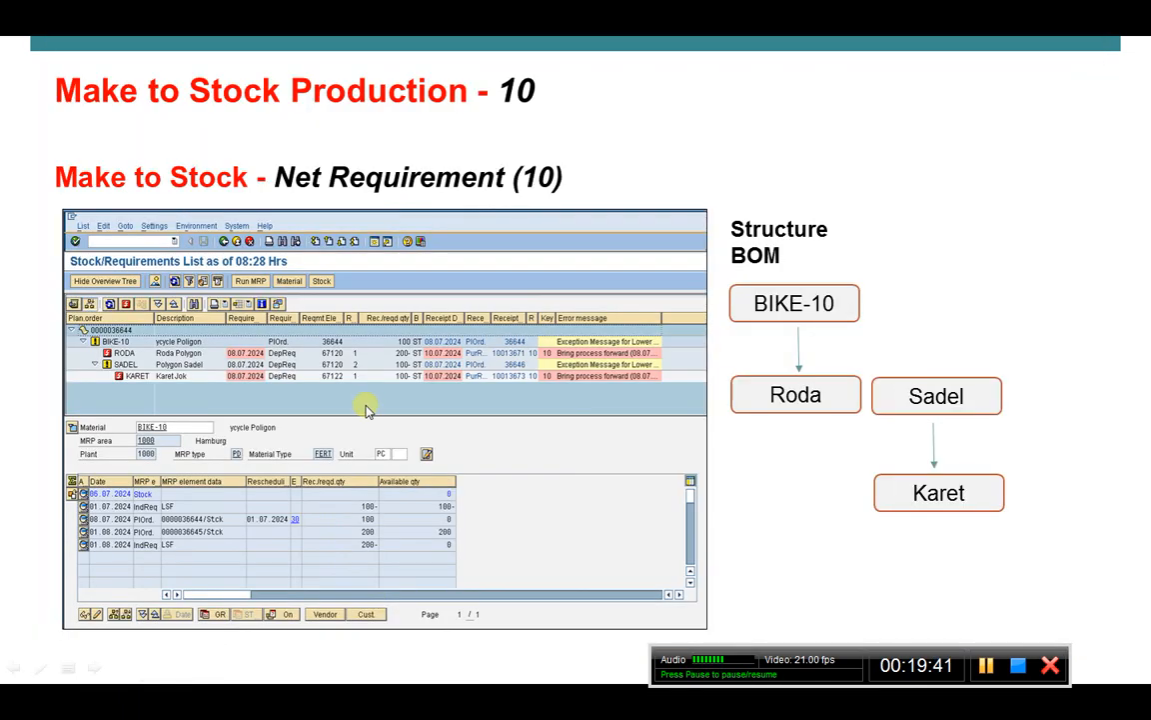
scroll(314, 363, "up", 5)
scroll(313, 362, "down", 3)
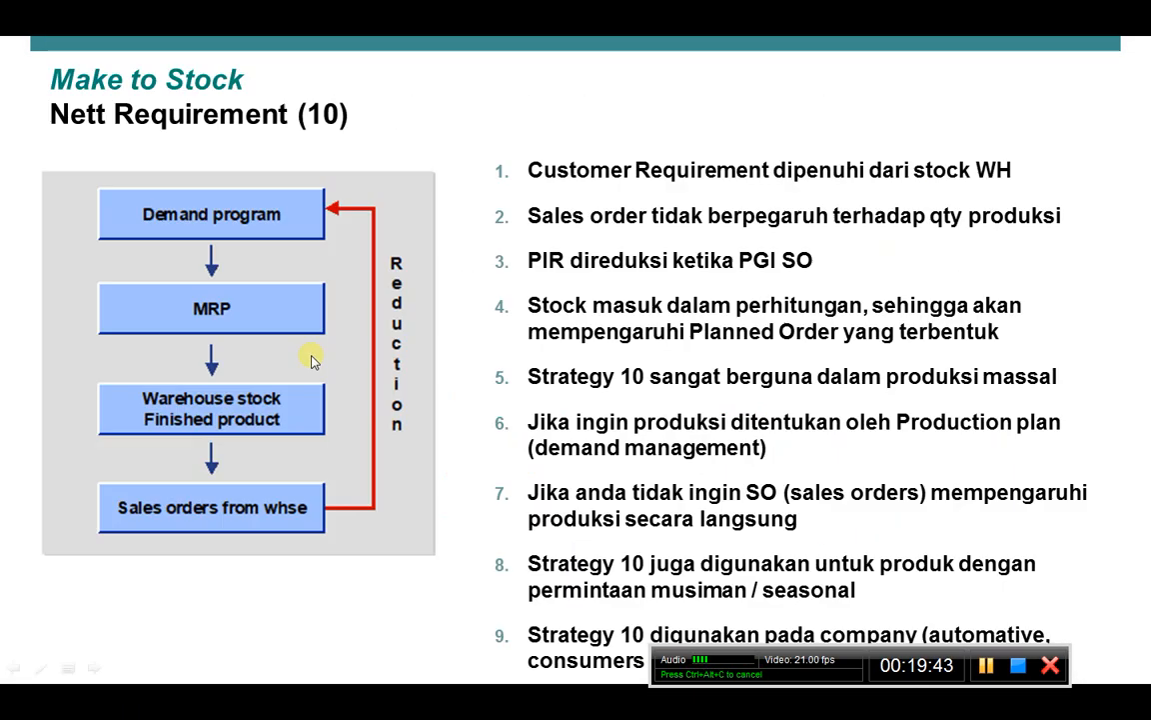
scroll(340, 368, "down", 1)
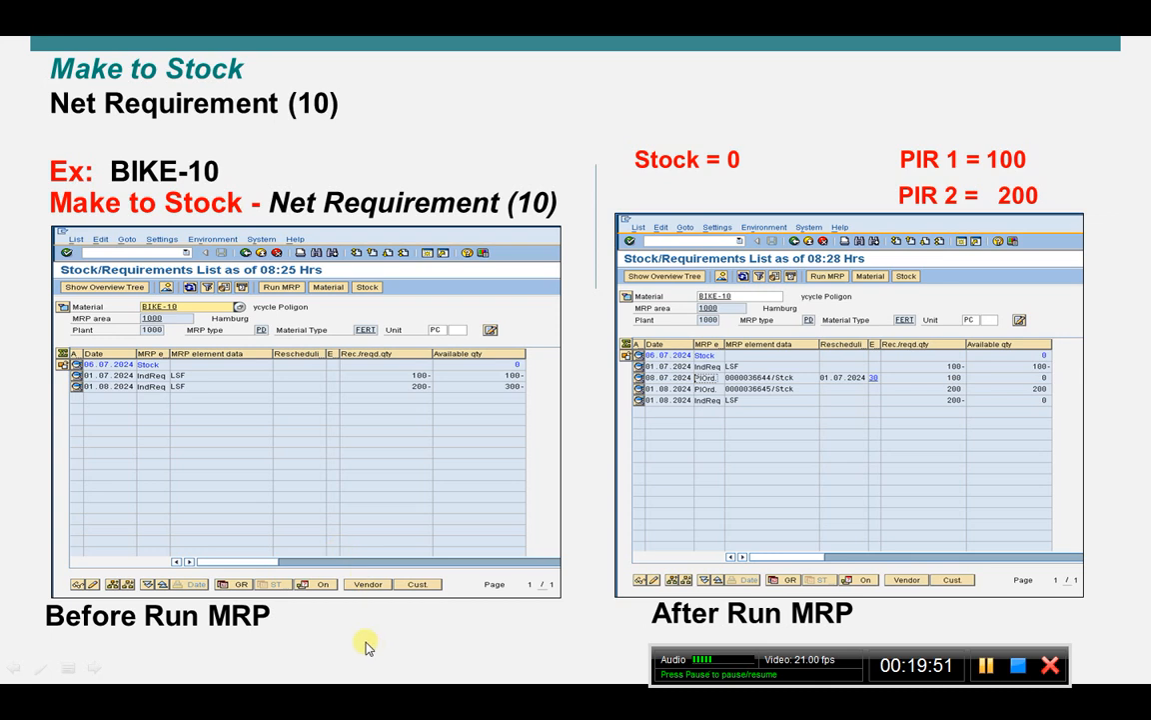
Switch back to SAP and open the MD61 planning table to create BIKE-10's planned independent requirements, with the planning horizon ending 31.12.2024
key("super")
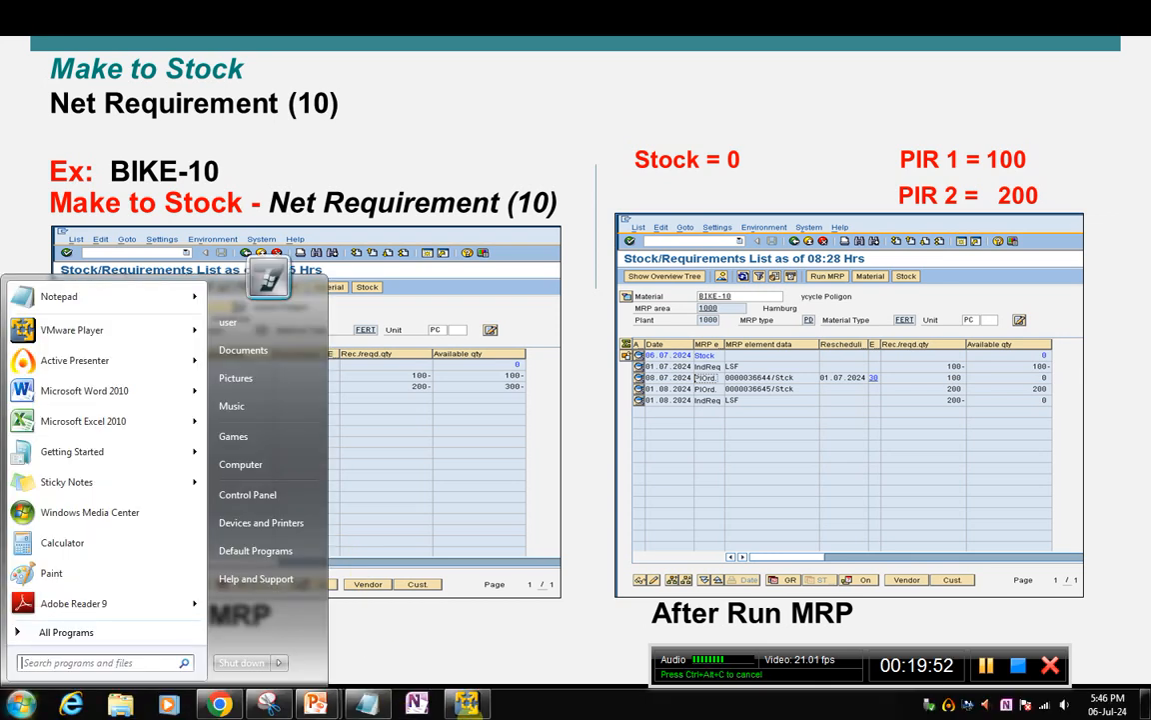
left_click(468, 703)
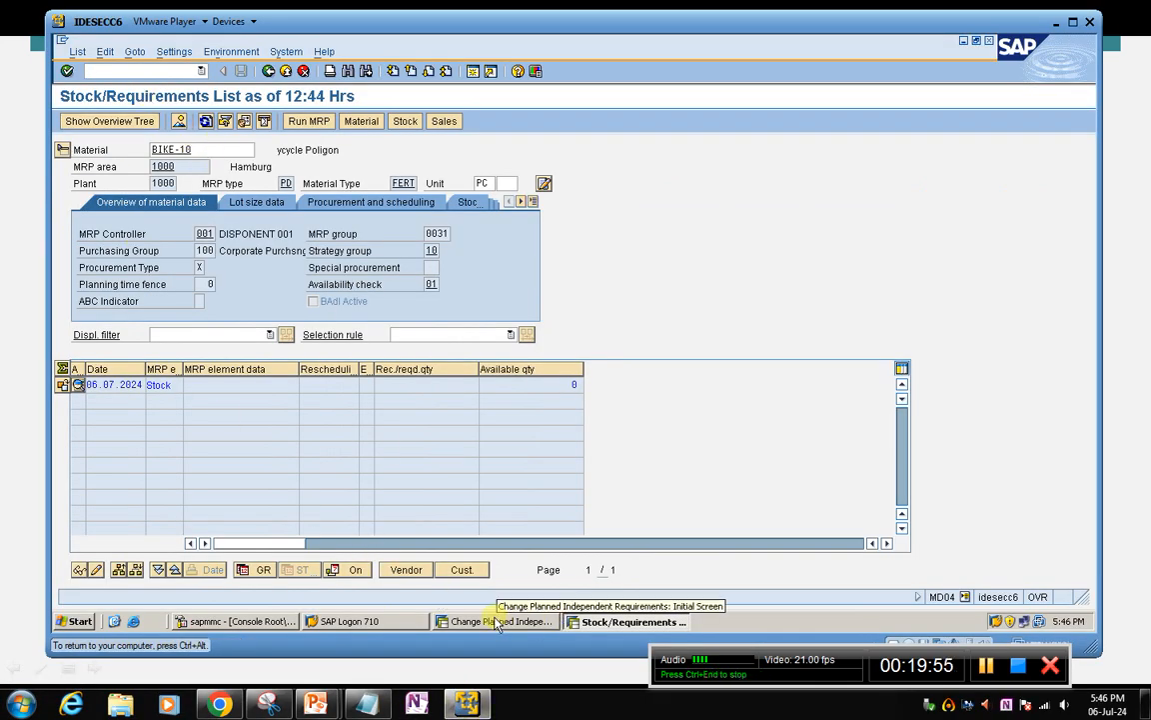
left_click(442, 620)
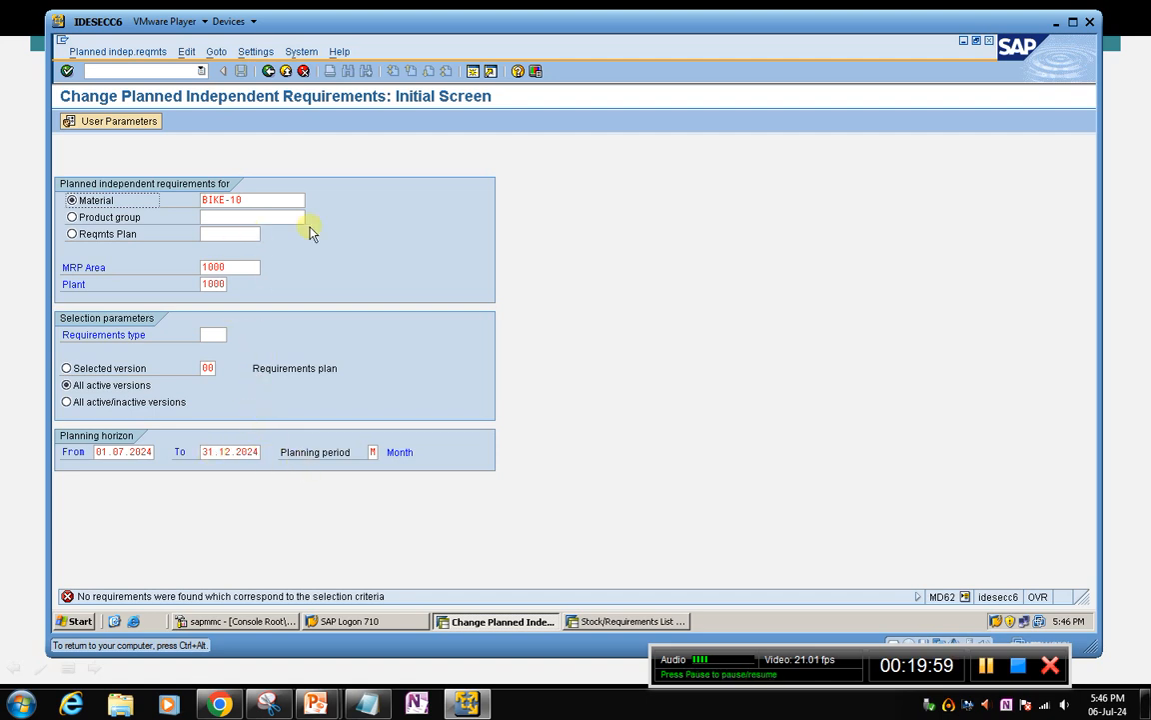
left_click(116, 70)
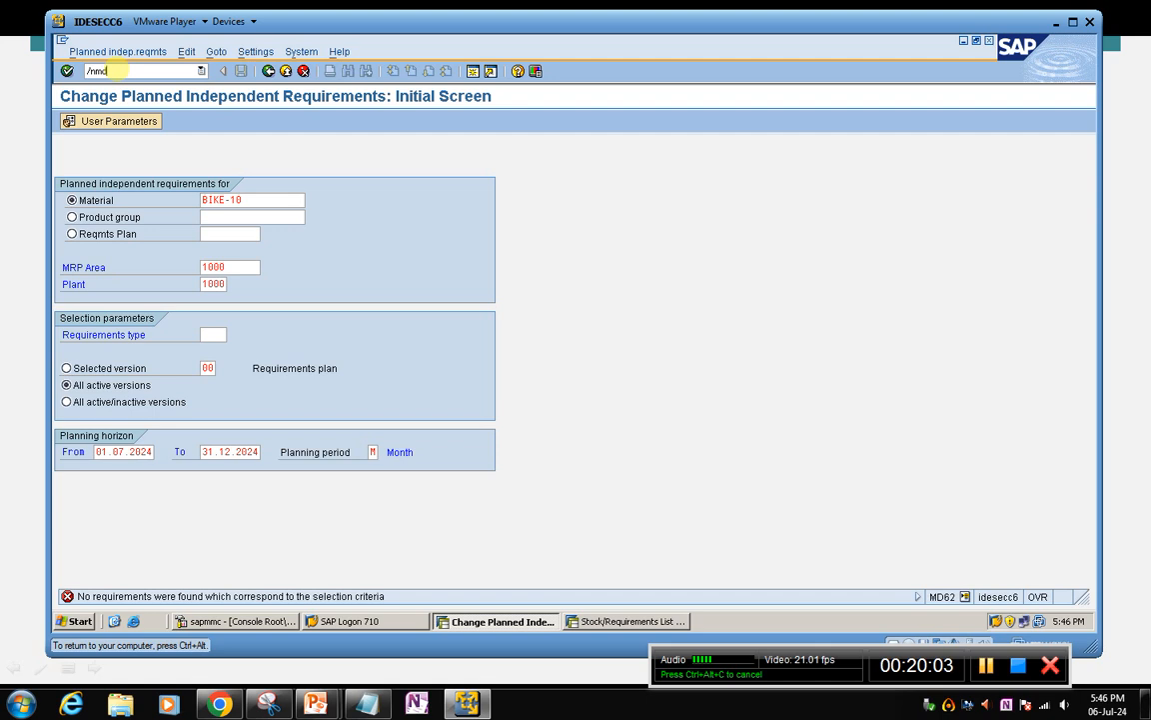
key("Return")
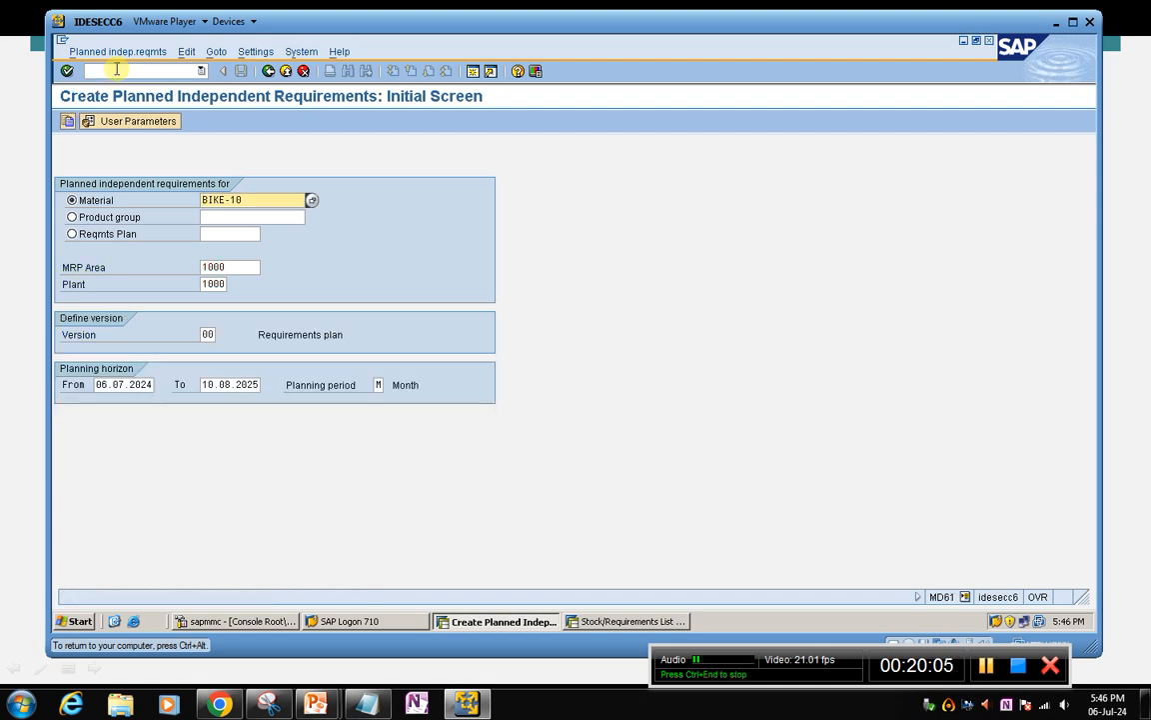
left_click_drag(203, 385, 477, 398)
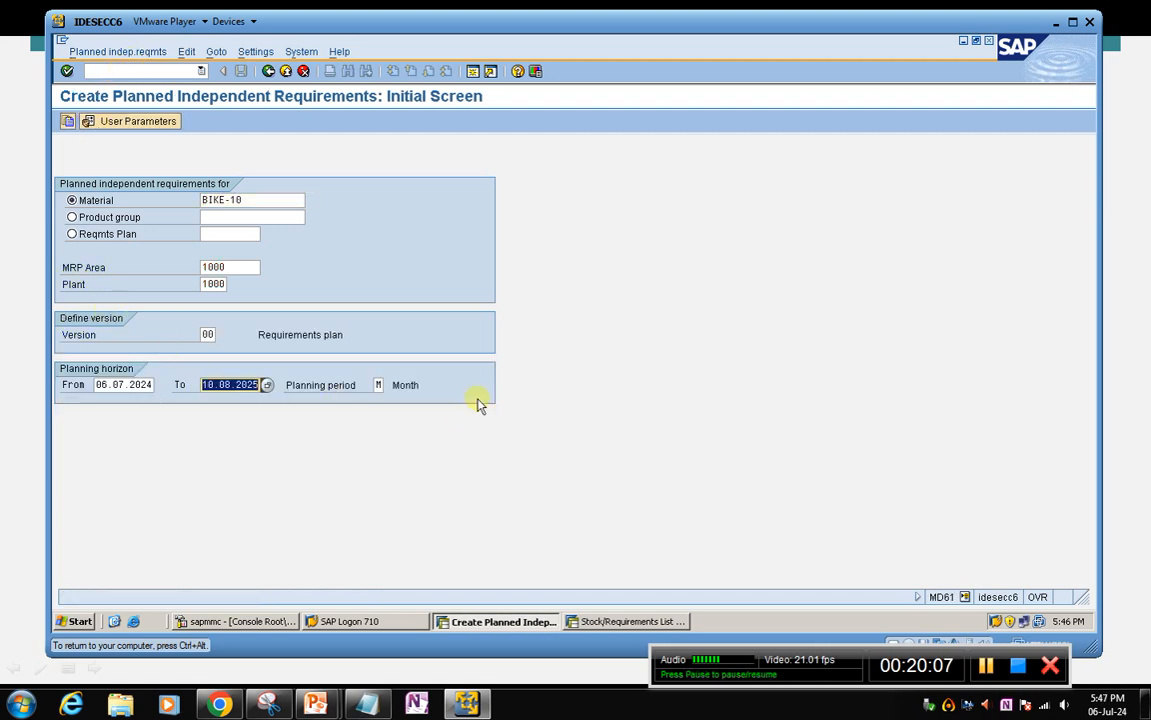
type("31.12.2024")
key("Return")
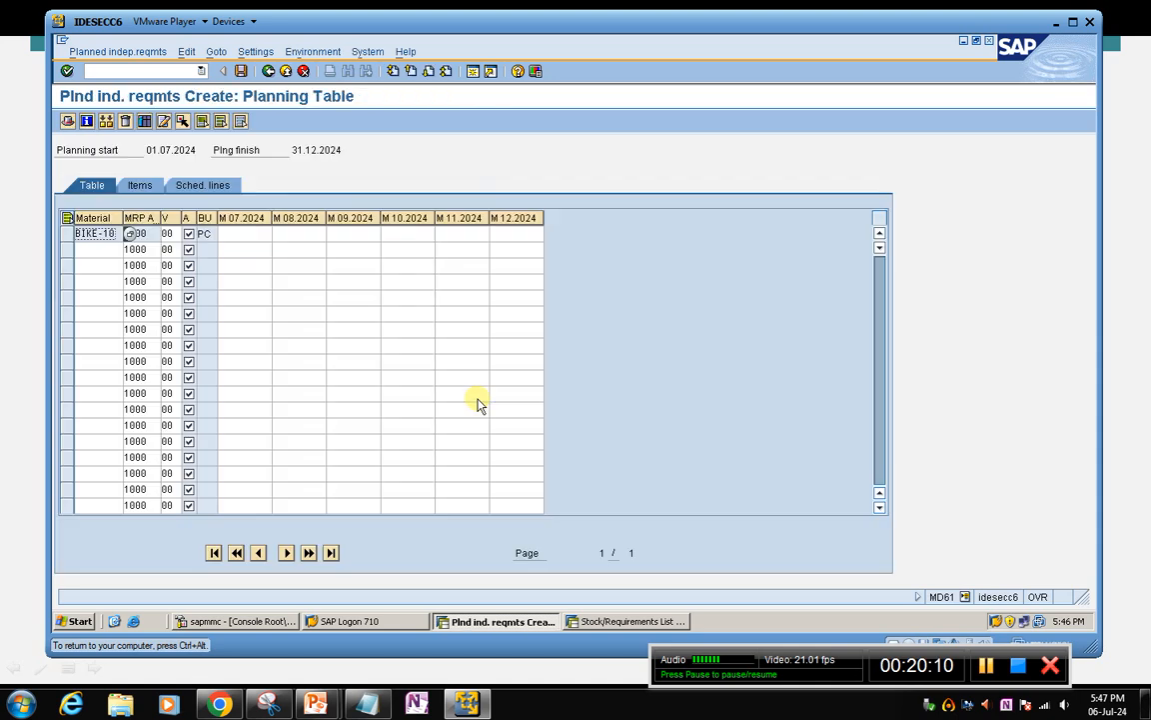
Enter planned independent requirements for BIKE-10 of 100 in M 07.2024 and 200 in M 08.2024, and save them
left_click(249, 232)
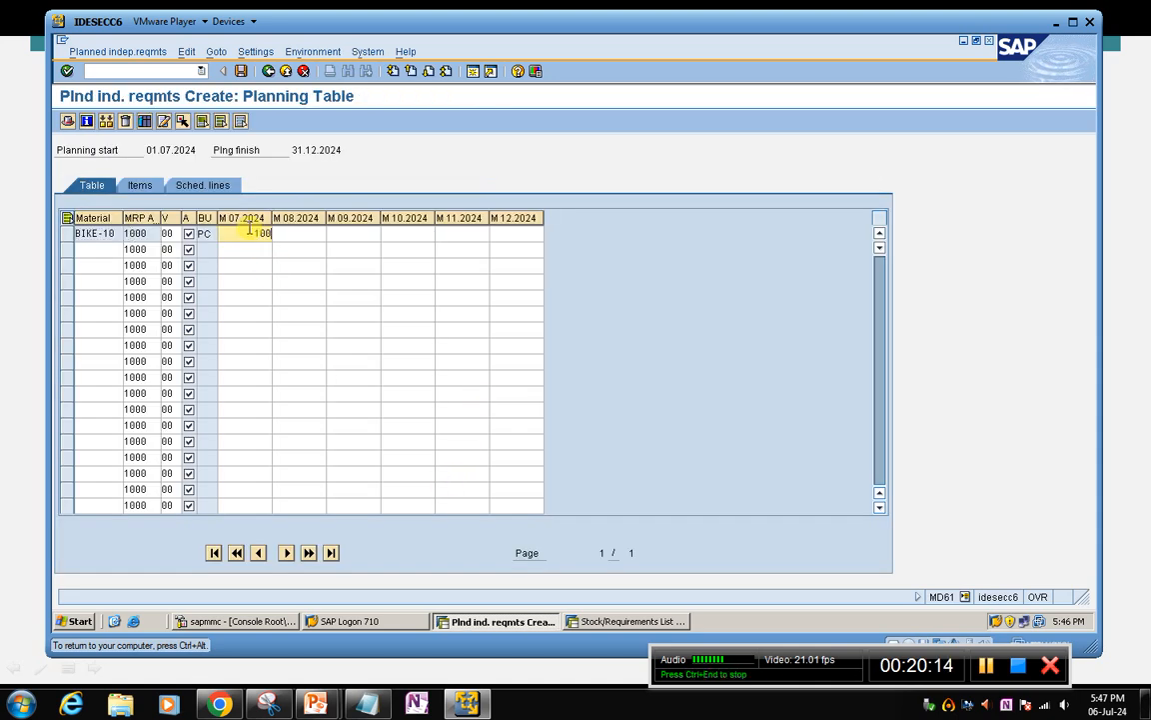
left_click(313, 234)
type("200")
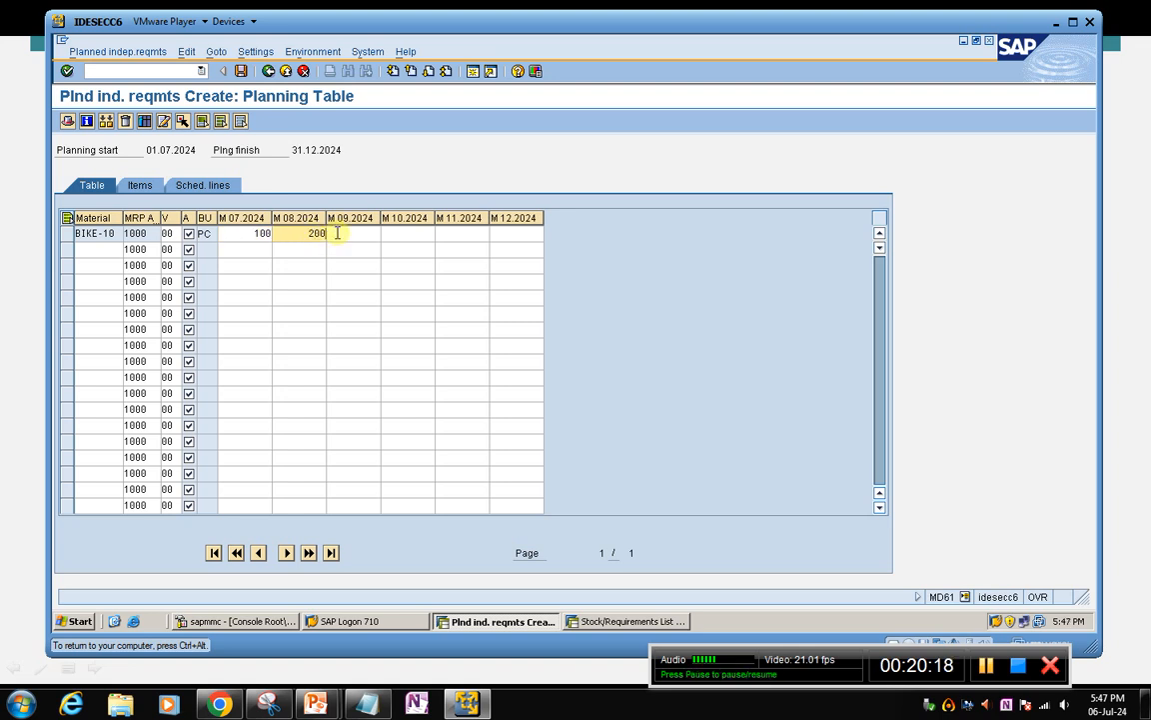
key("Tab")
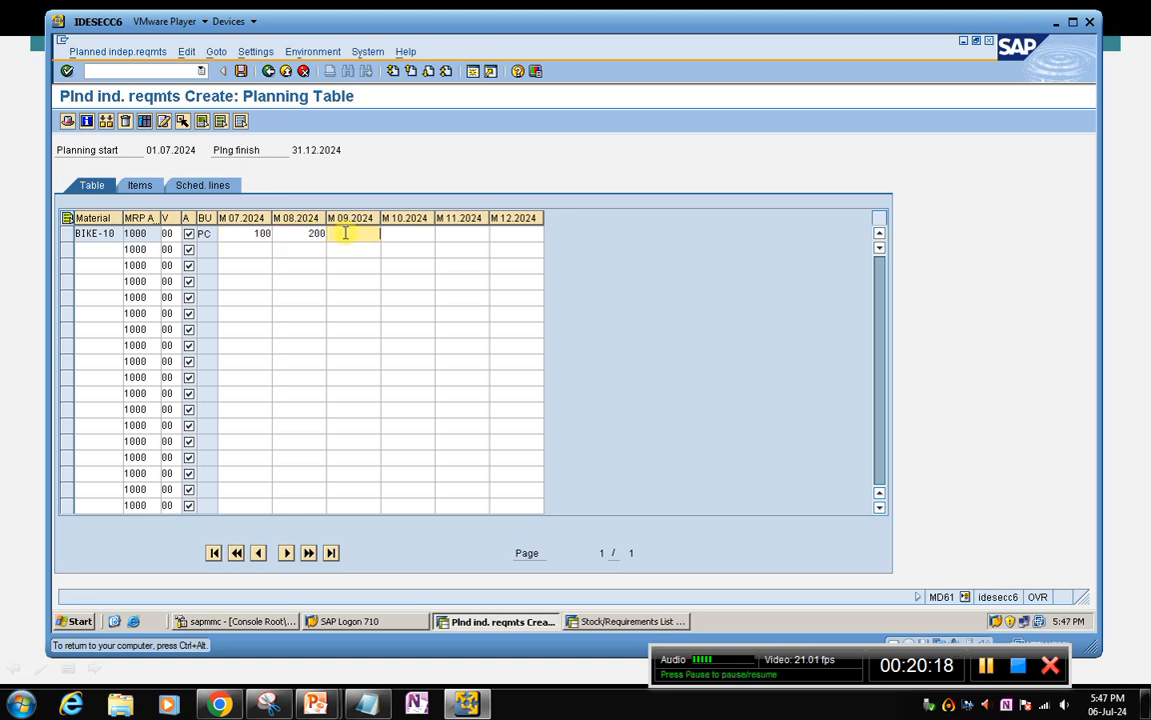
left_click(241, 72)
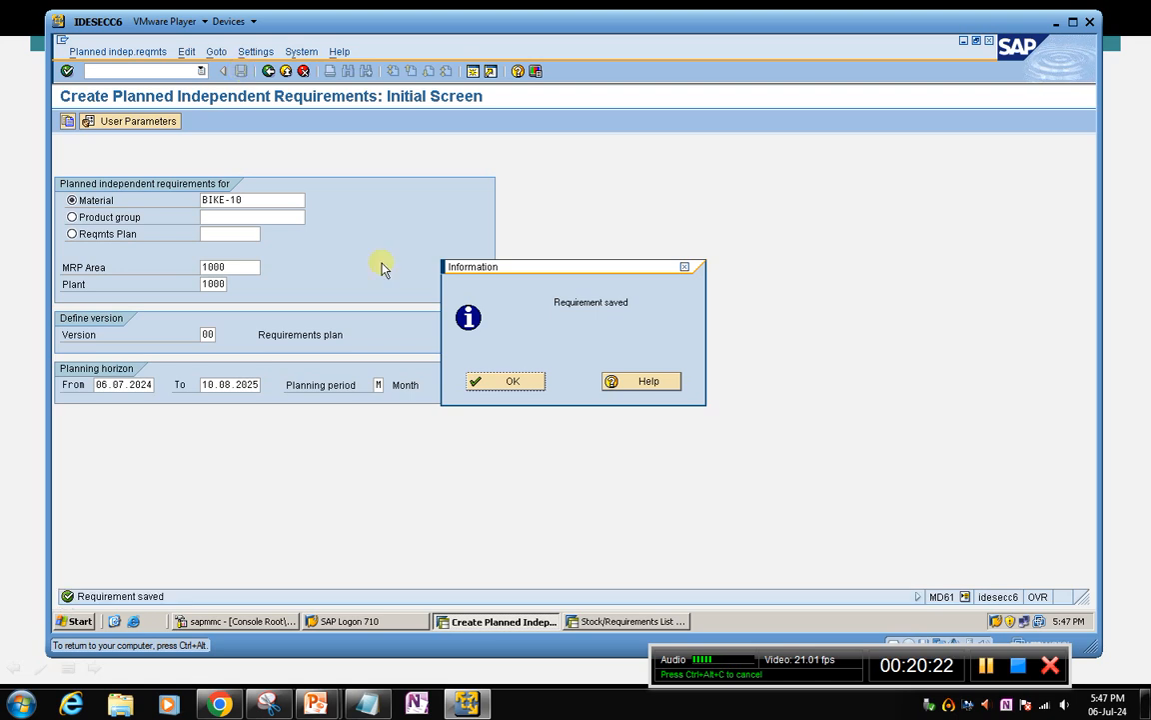
left_click(482, 383)
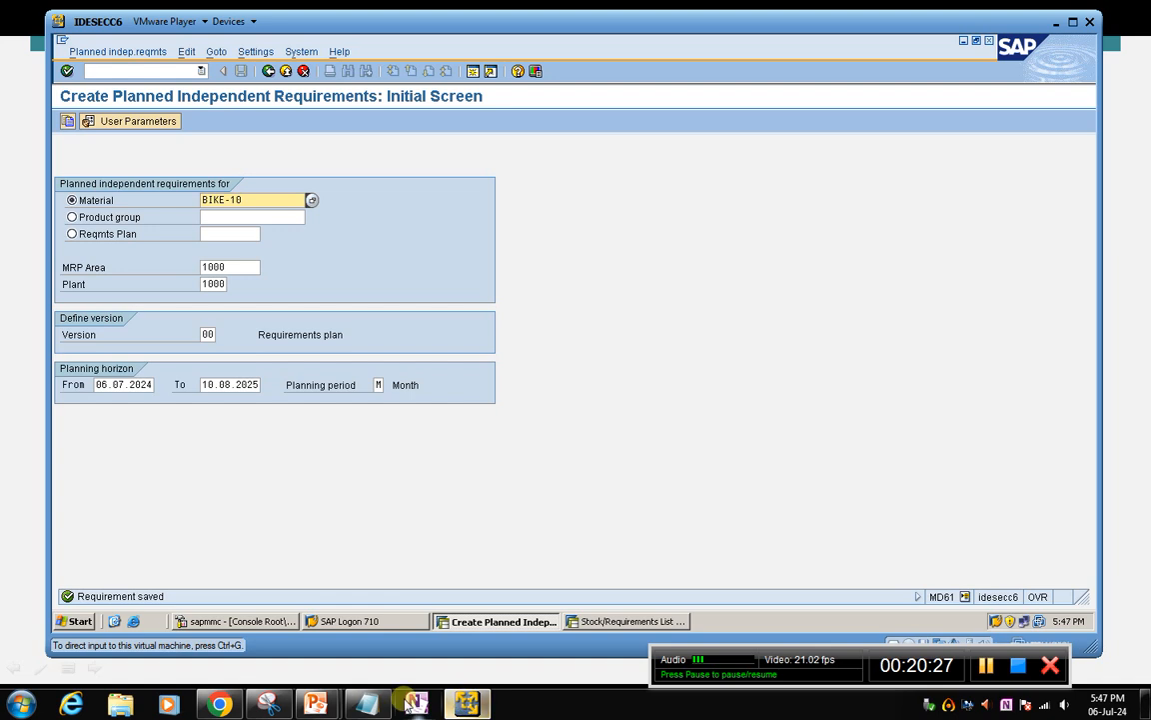
Switch to the PowerPoint slide show to review the net requirement (10) example, and return to SAP
mouse_move(326, 694)
left_click(400, 604)
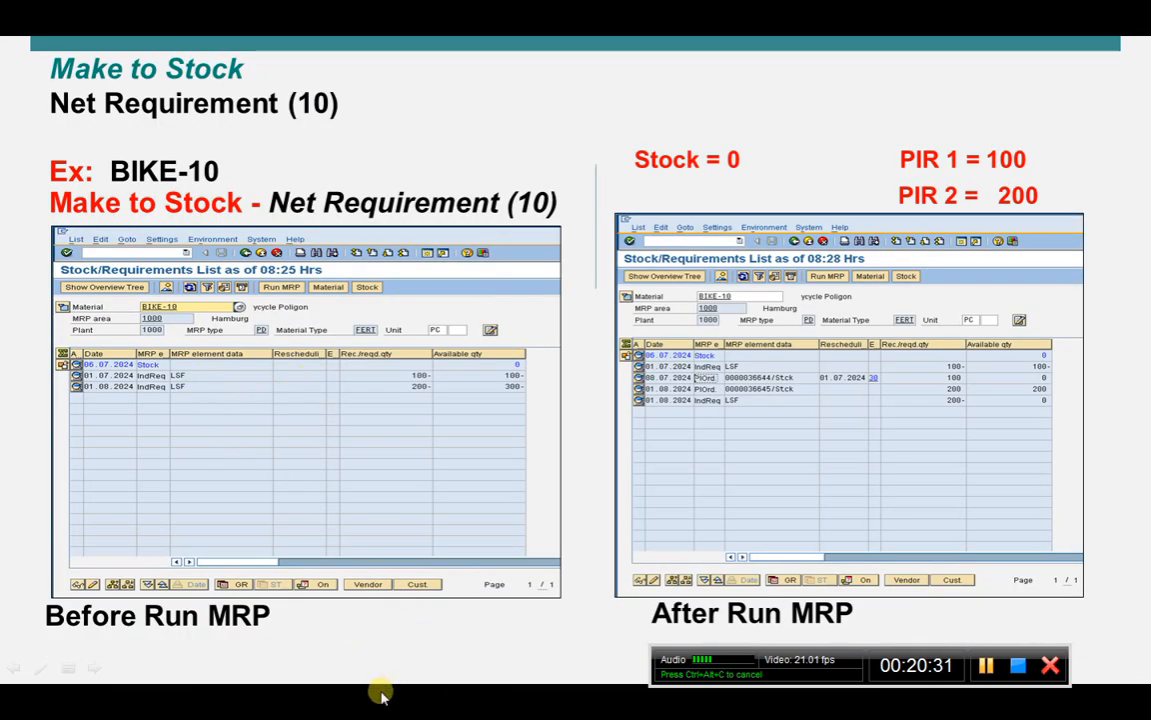
key("super")
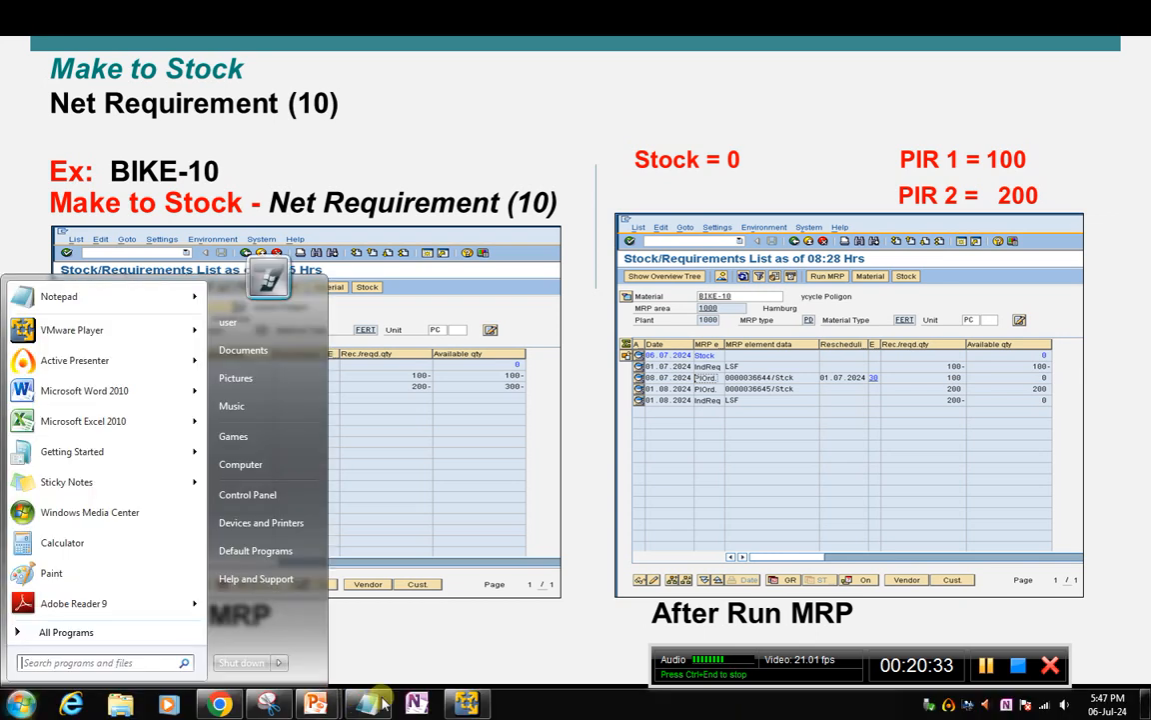
left_click(464, 701)
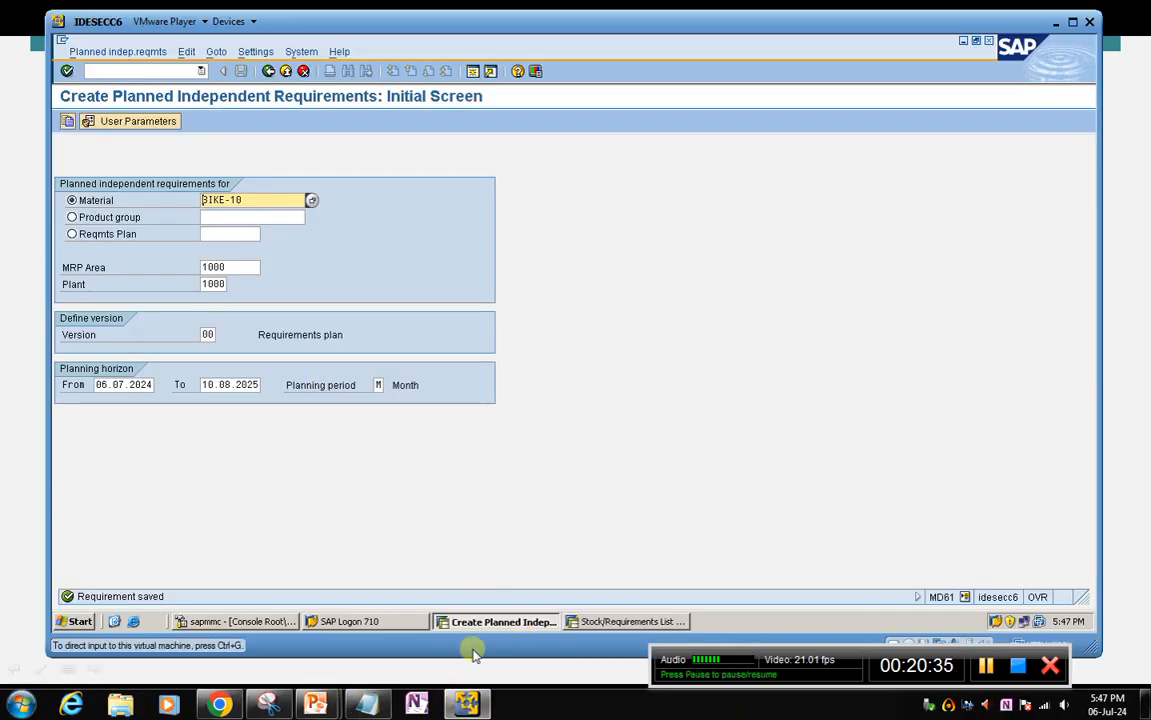
Return to BIKE-10's stock/requirements list, collapse the header details and refresh it to check the July and August independent requirements
left_click(591, 621)
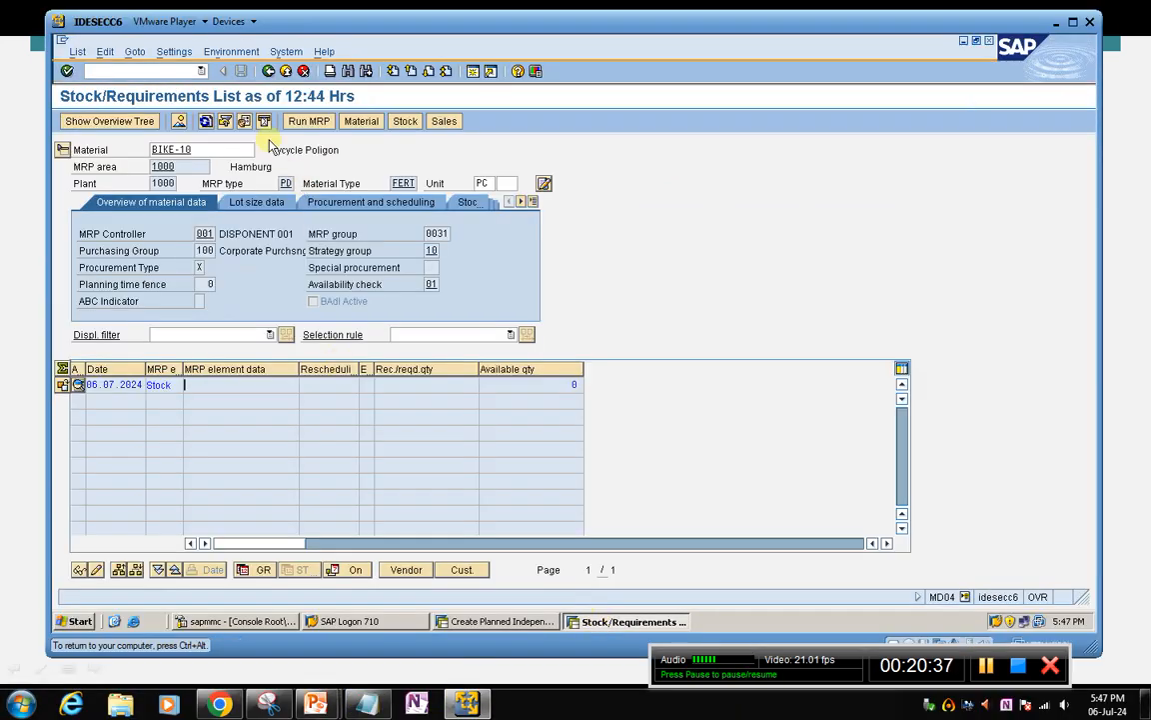
left_click(61, 149)
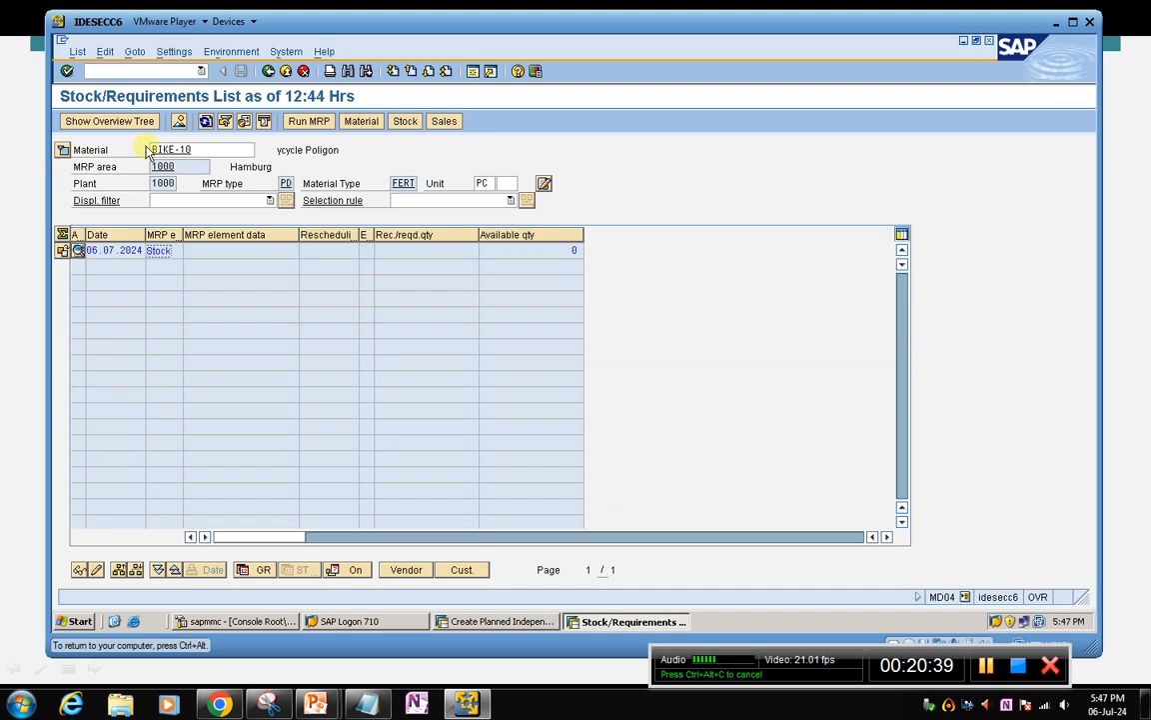
left_click(205, 121)
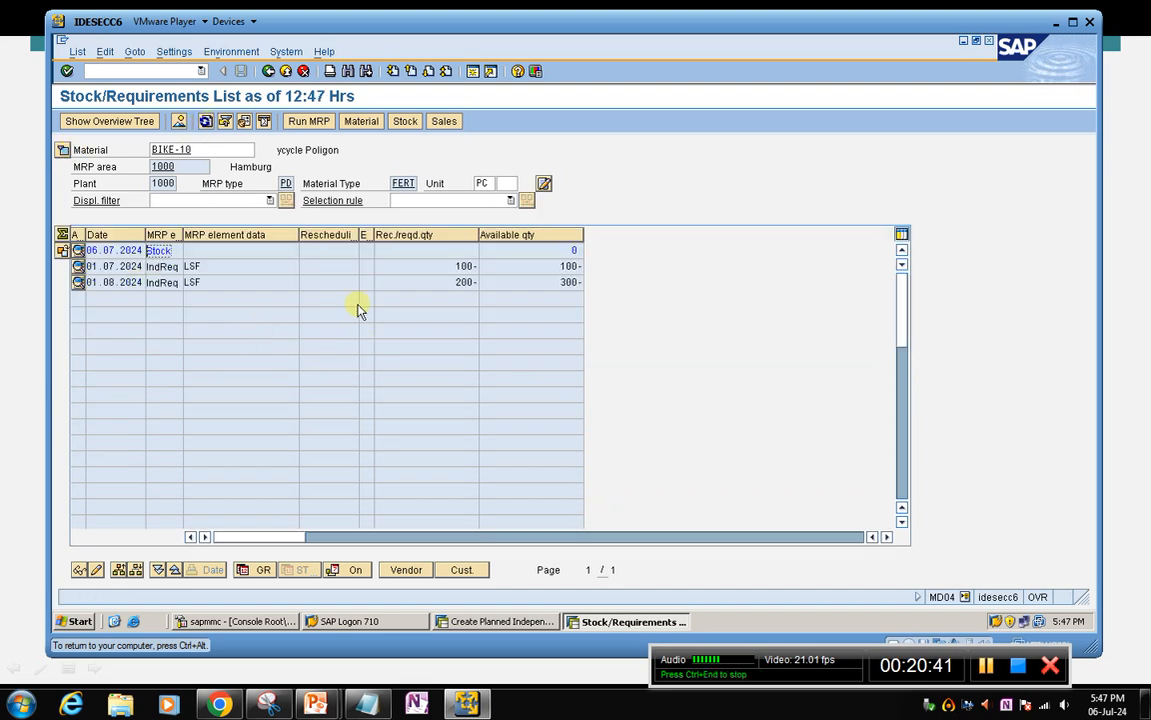
left_click(438, 272)
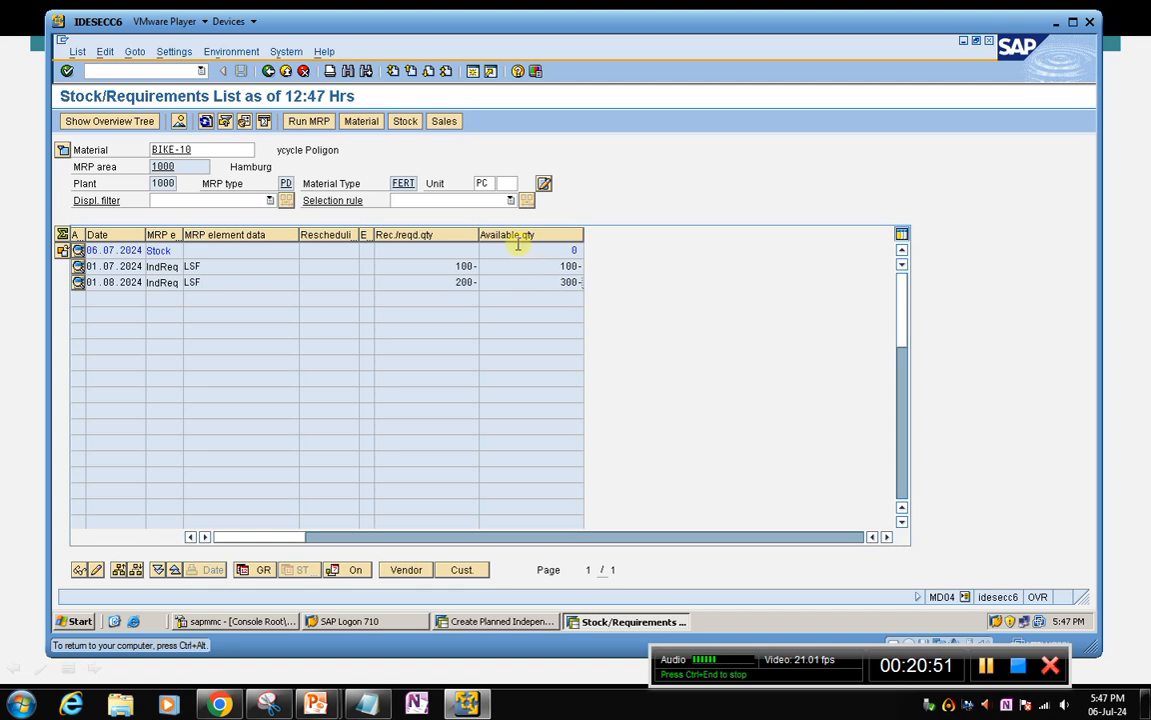
left_click(533, 282)
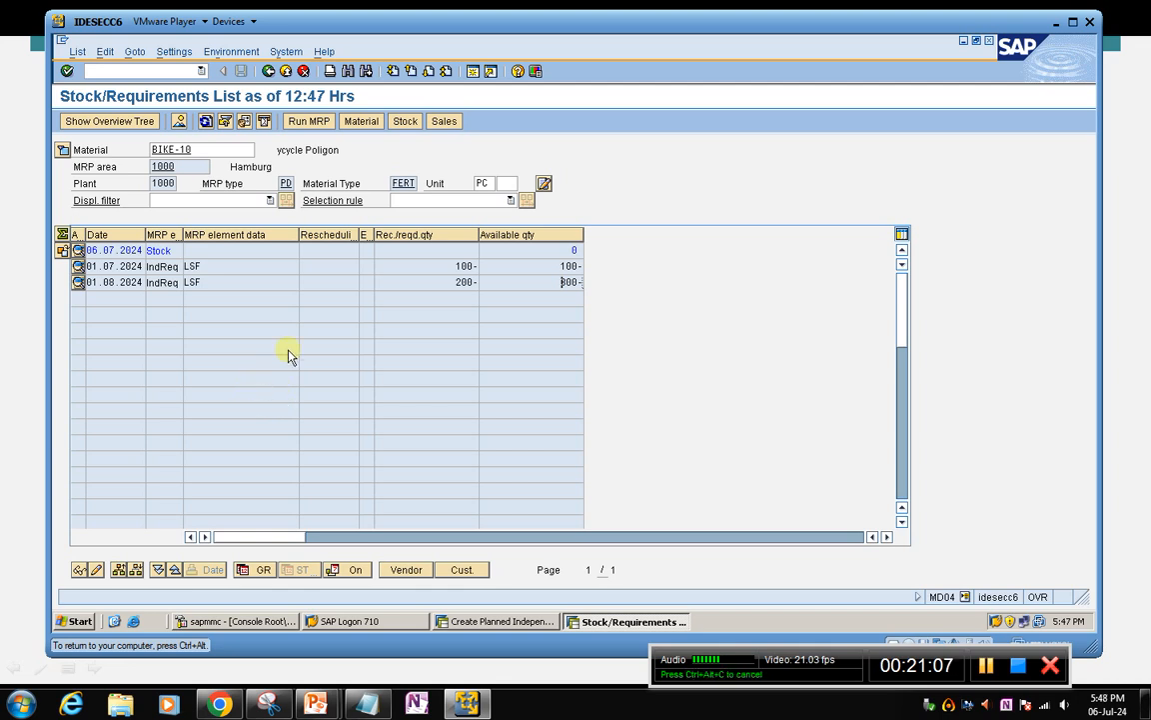
Run single-item, multi-level MRP for BIKE-10 with processing key NETCH, and refresh its stock/requirements list
left_click(313, 123)
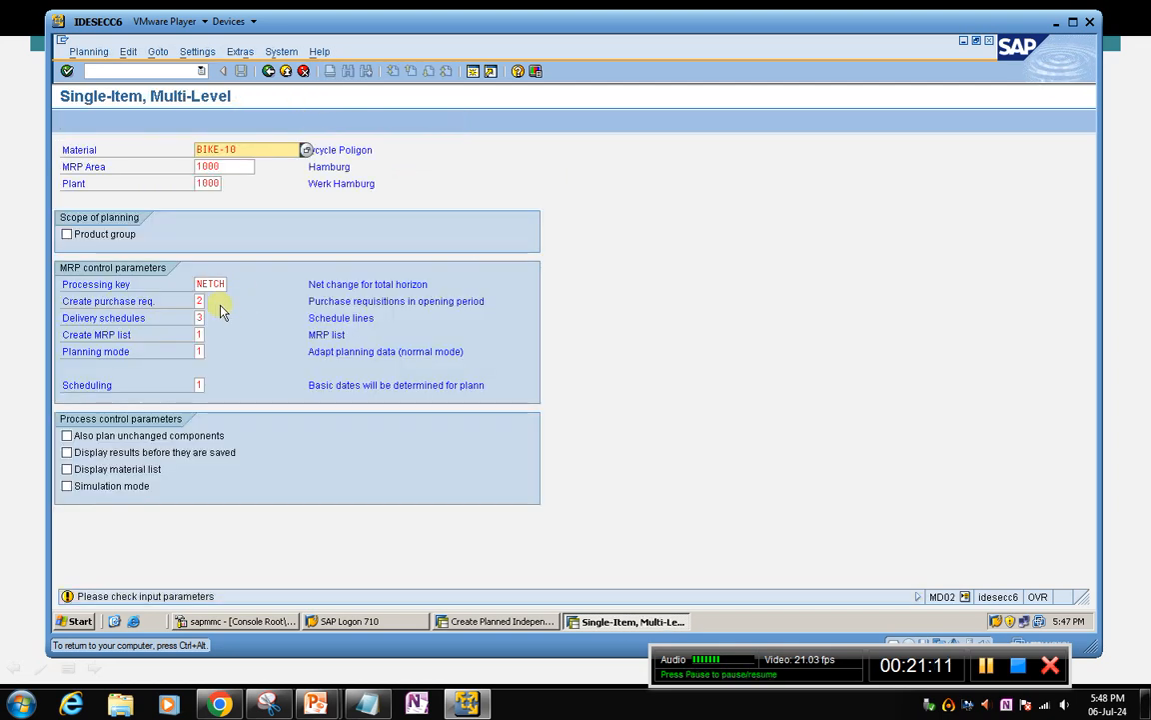
key("Return")
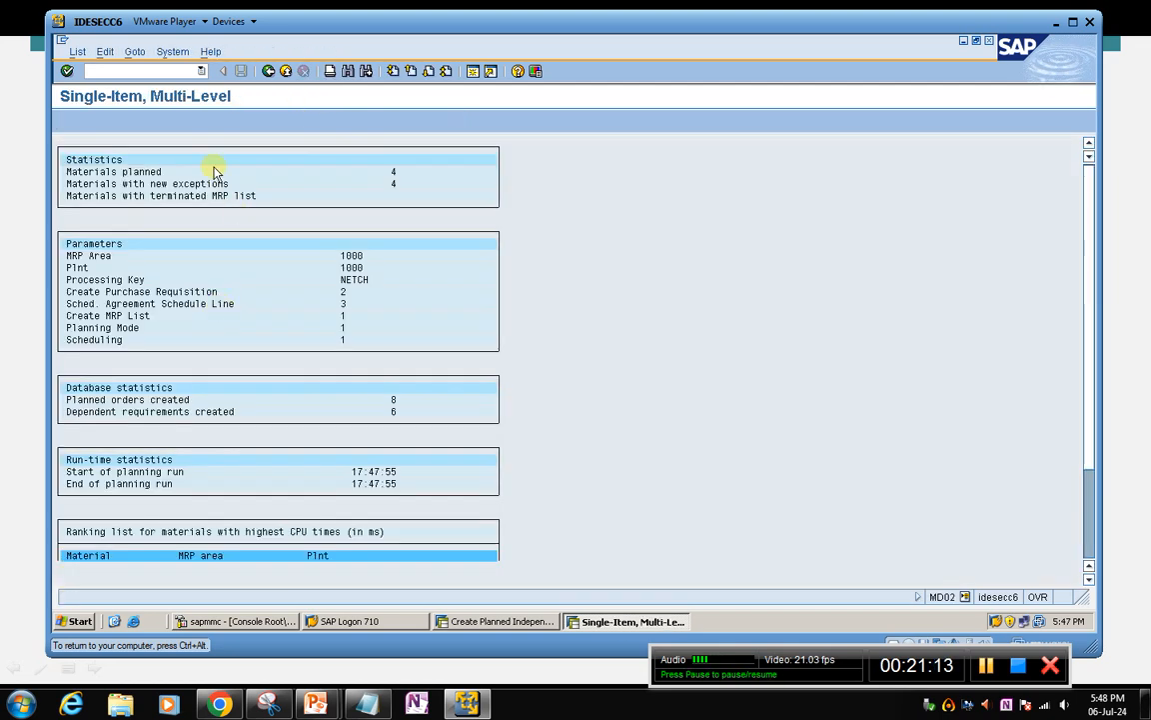
left_click(268, 71)
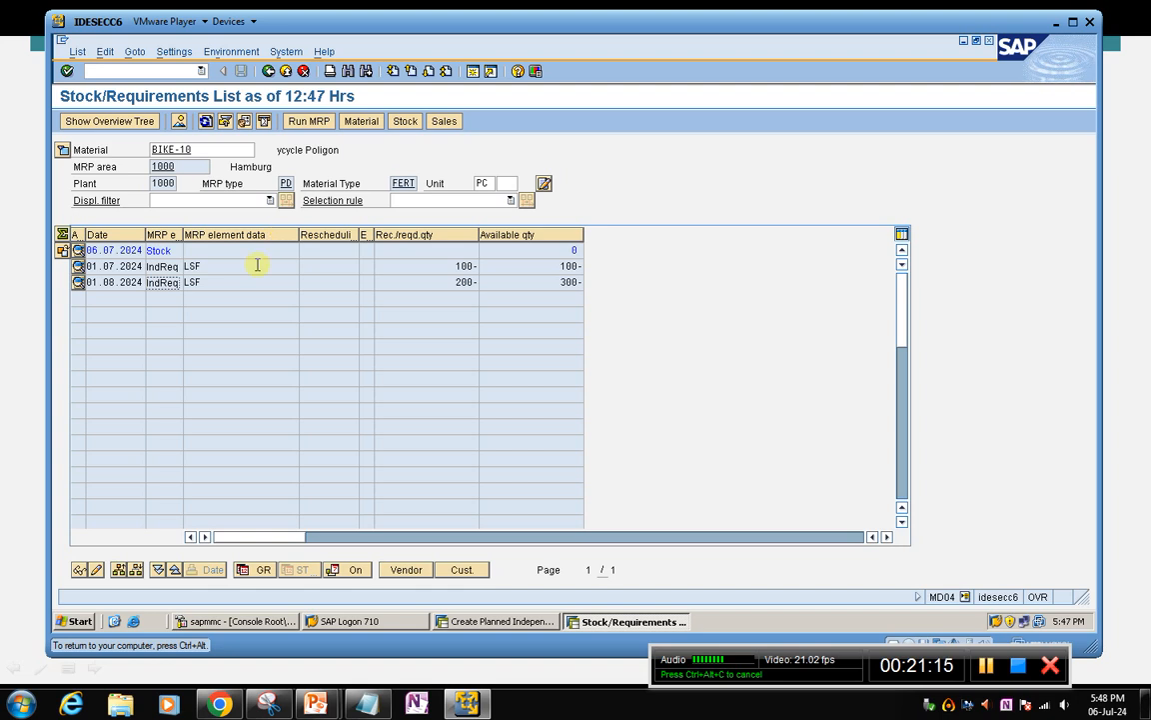
left_click(205, 121)
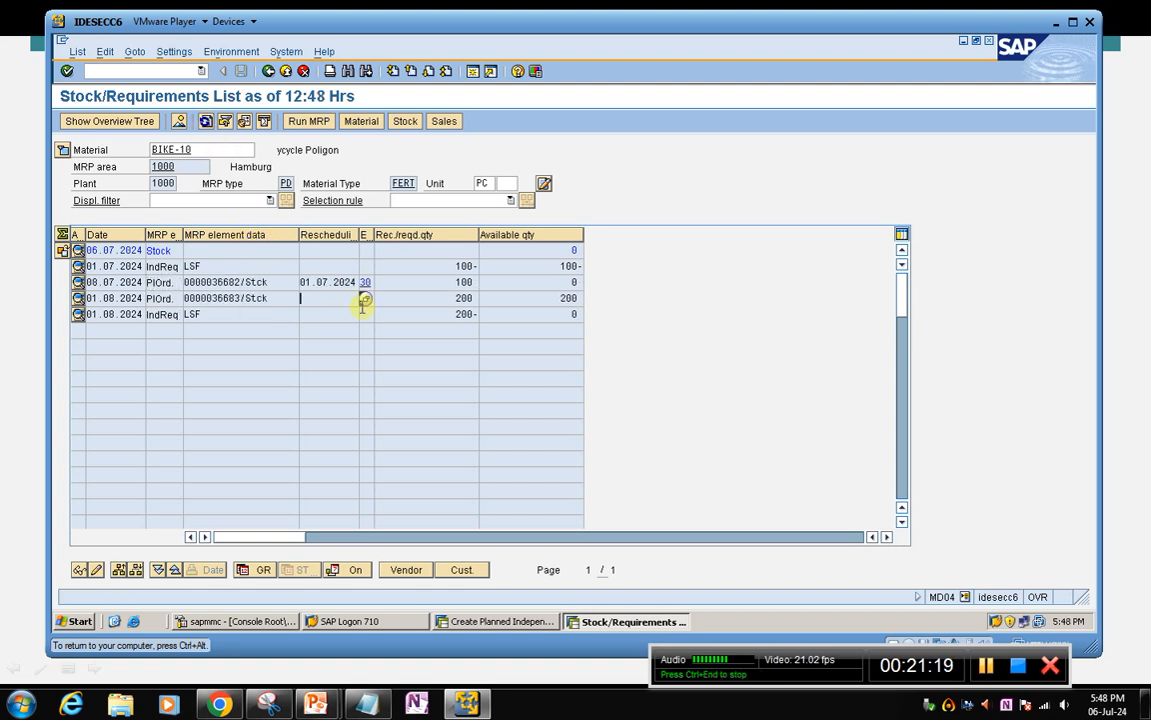
Examine BIKE-10's planned orders of 08.07.2024 and 01.08.2024 in the stock/requirements list
left_click(160, 297)
left_click(295, 296)
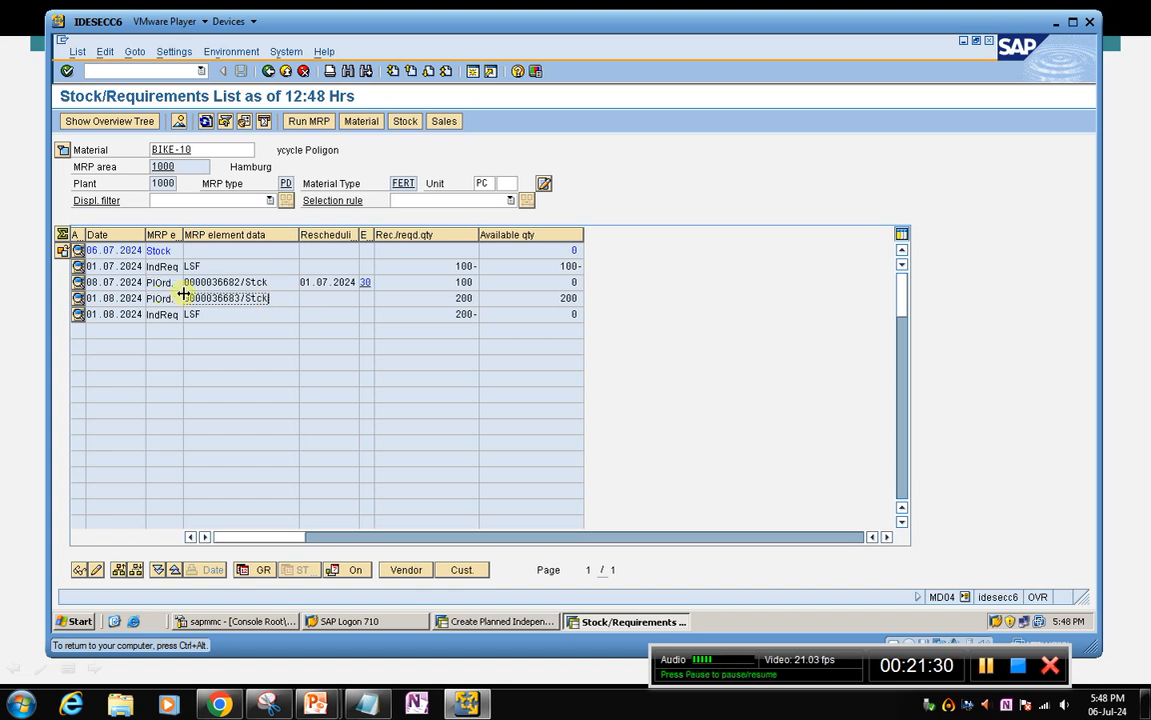
left_click(160, 281)
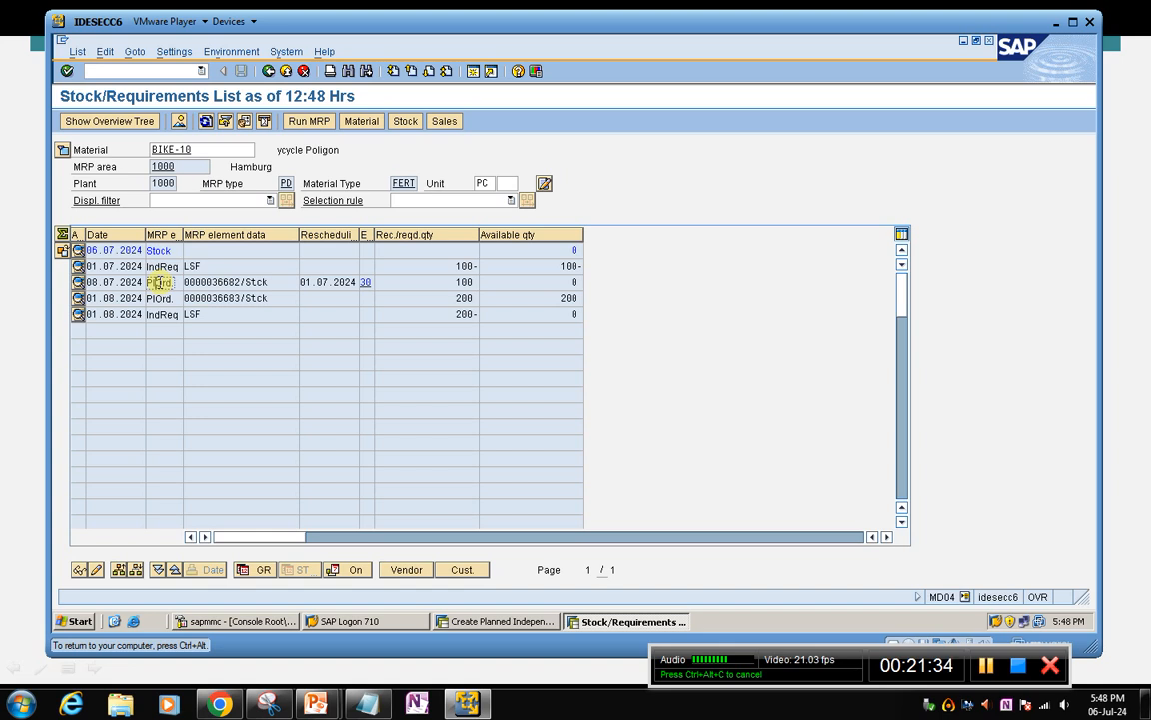
left_click(201, 149)
left_click_drag(204, 149, 139, 146)
left_click(203, 149)
left_click(130, 156)
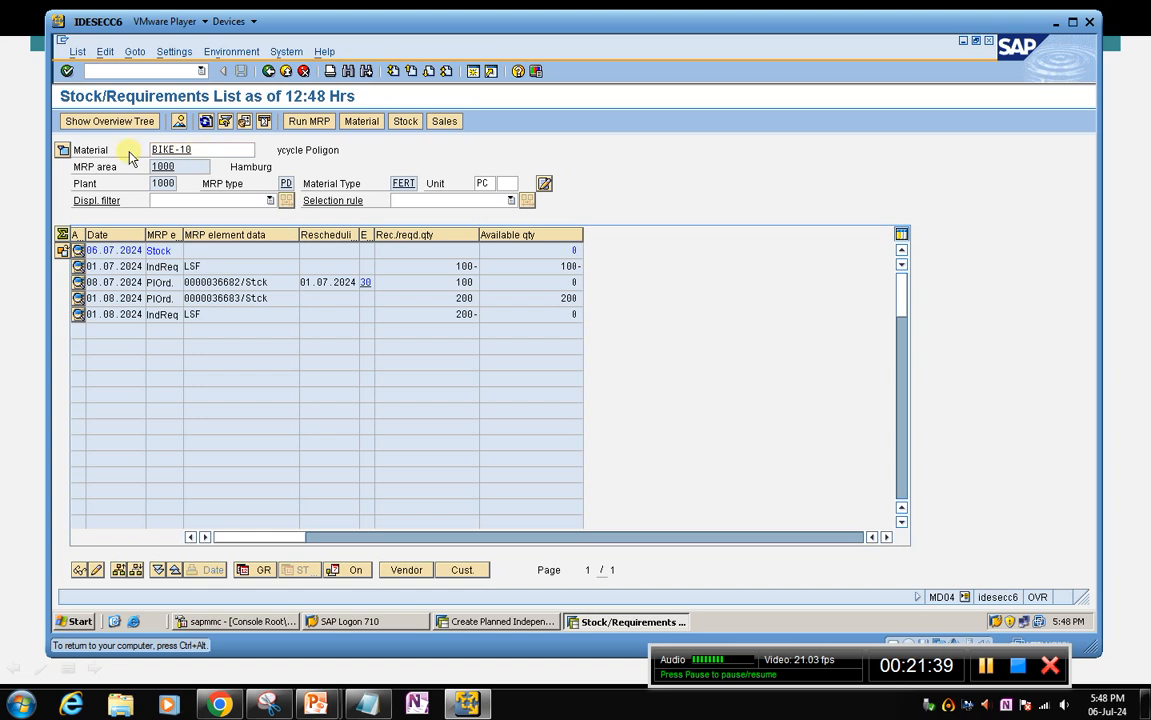
left_click(268, 71)
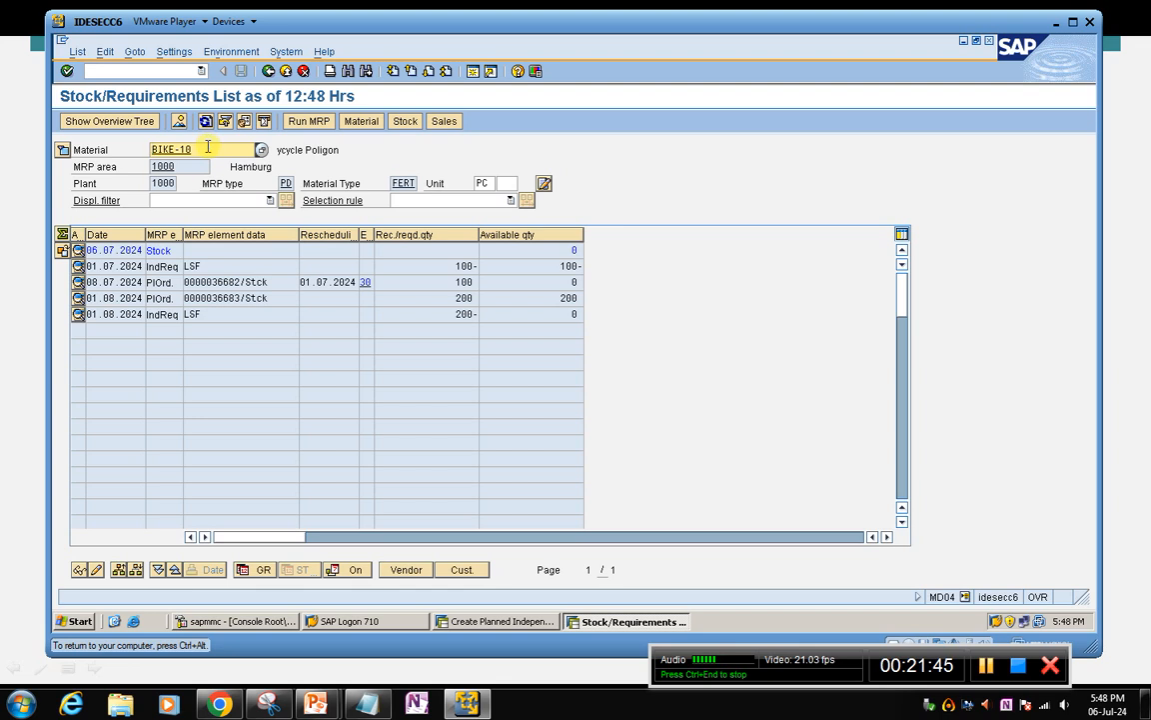
Convert BIKE-10's planned order of 08.07.2024 into a released PP01 production order and view its goods receipt data
double_click(161, 284)
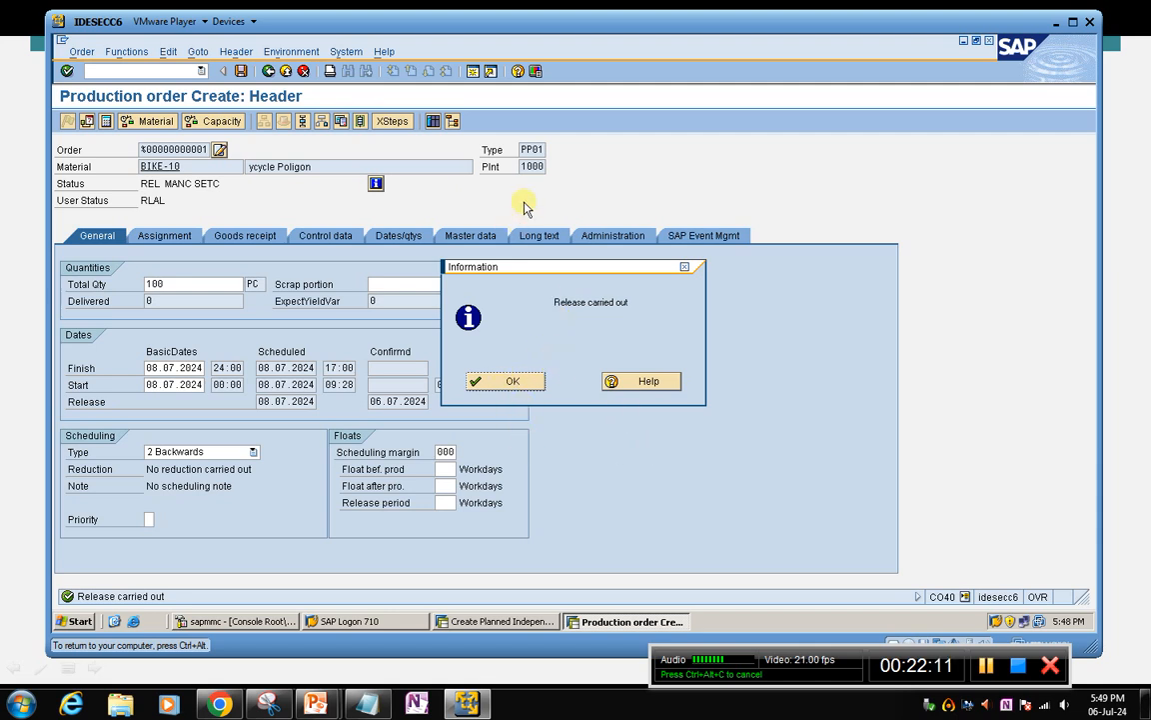
left_click(512, 382)
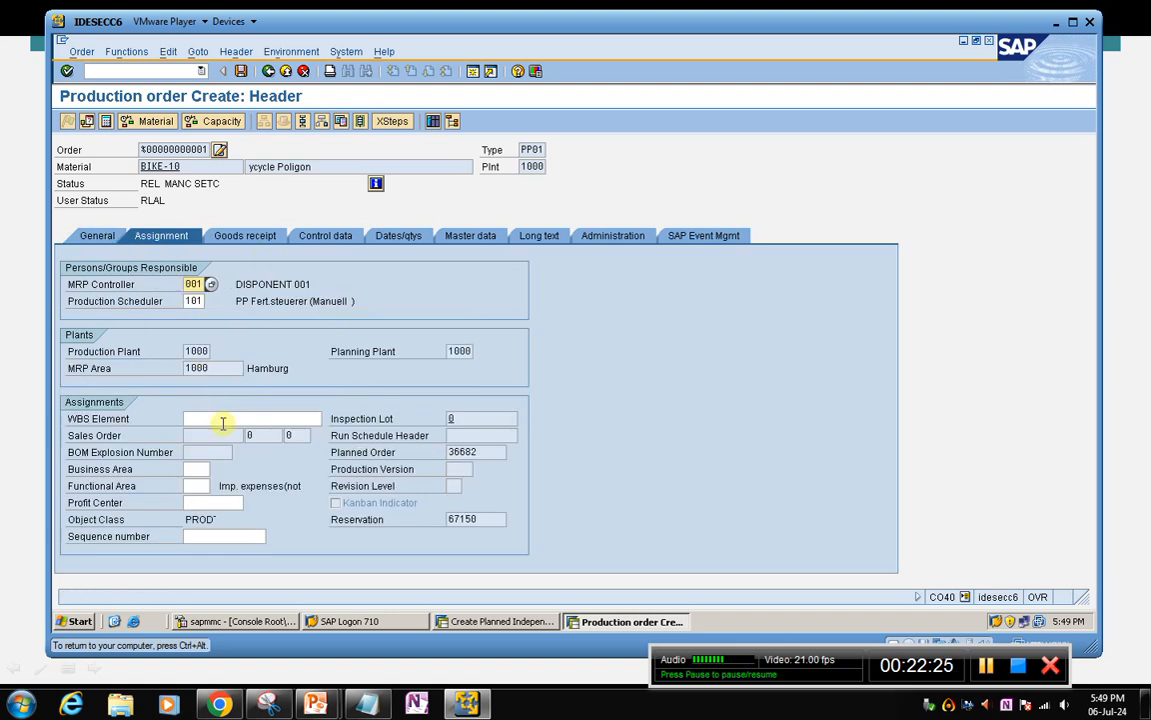
left_click(236, 235)
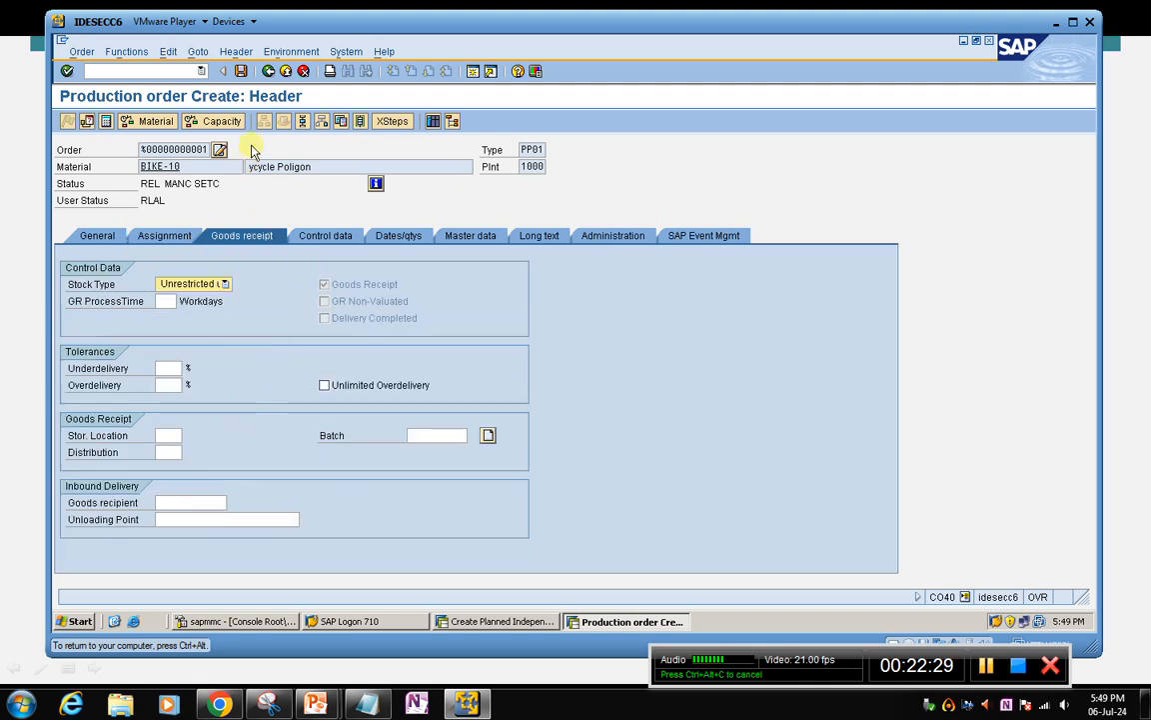
Save the released BIKE-10 production order and exit the cancellation message back to the SAP Easy Access screen
left_click(238, 72)
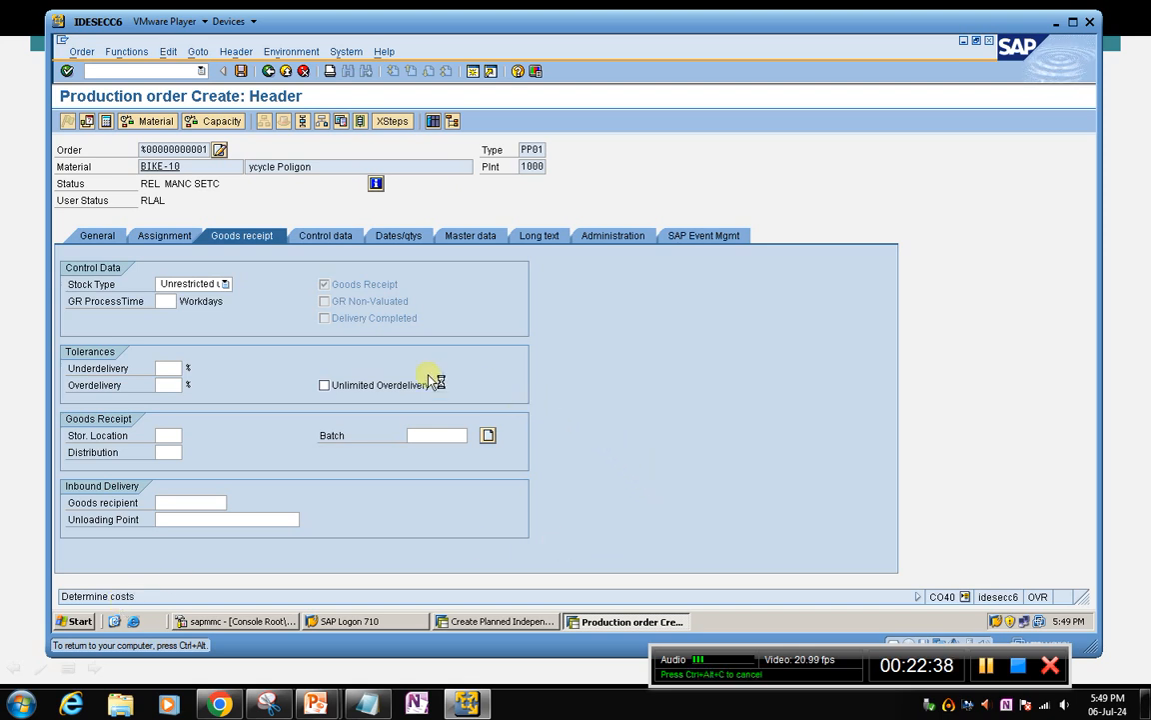
left_click(261, 357)
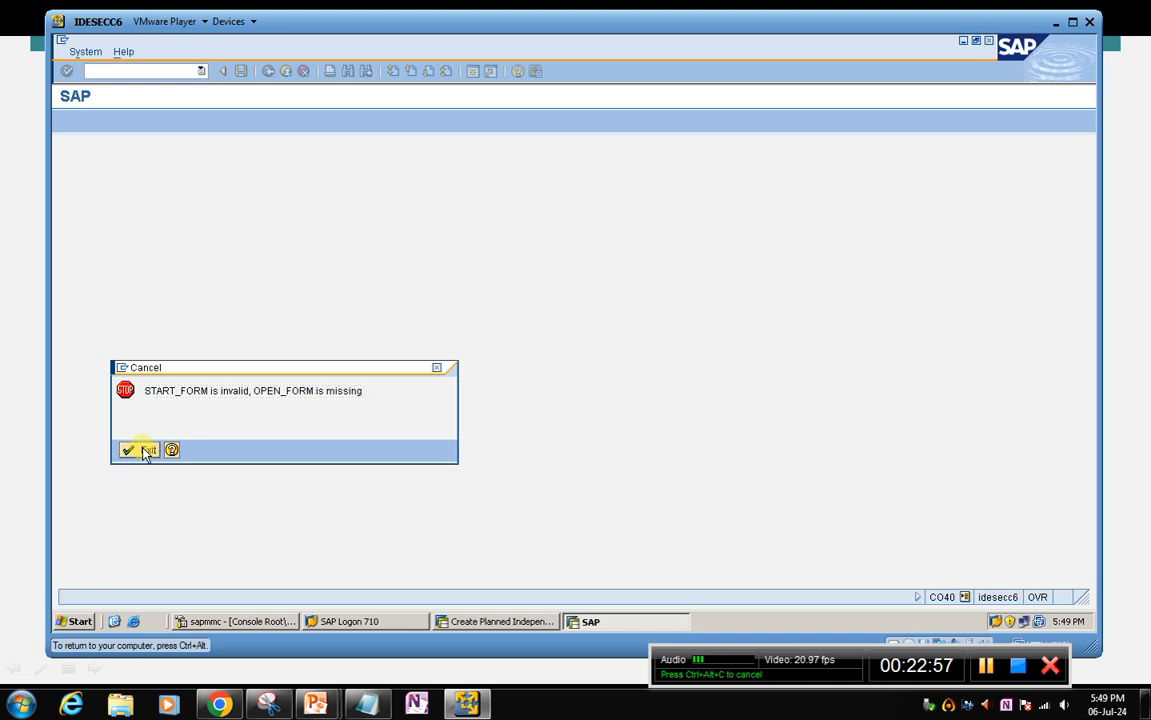
left_click(147, 450)
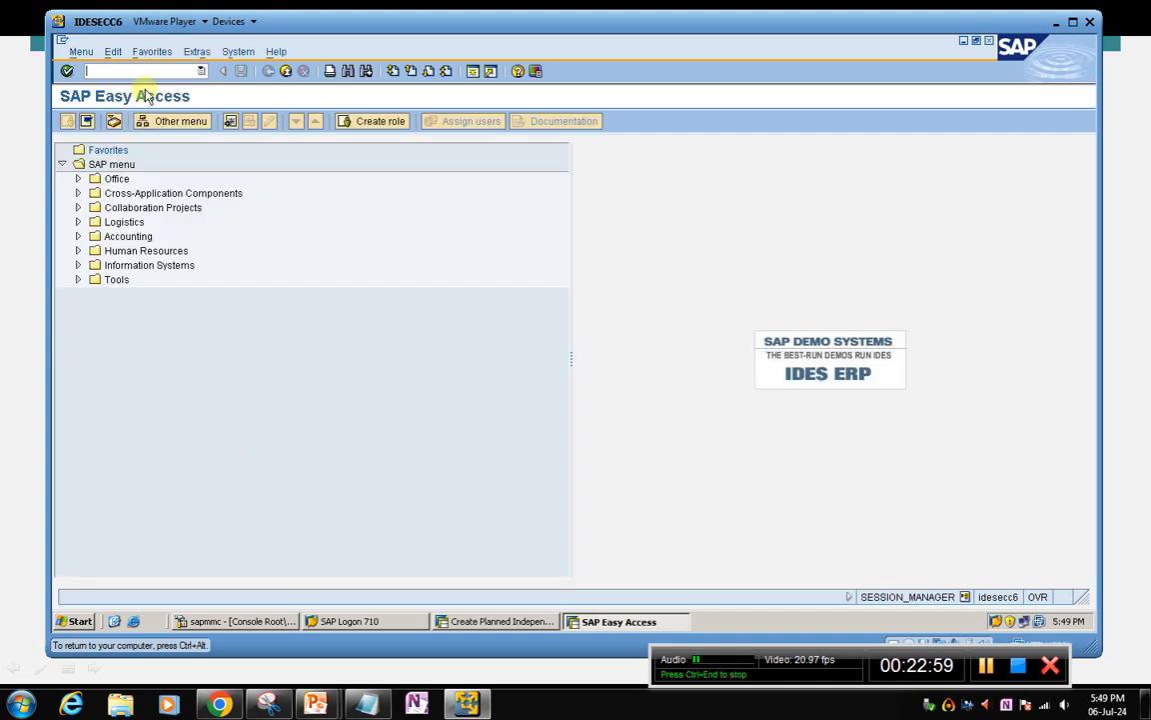
Reopen BIKE-10's stock/requirements list with MD04 for plant 1000 and locate the production order of 08.07.2024
type("c")
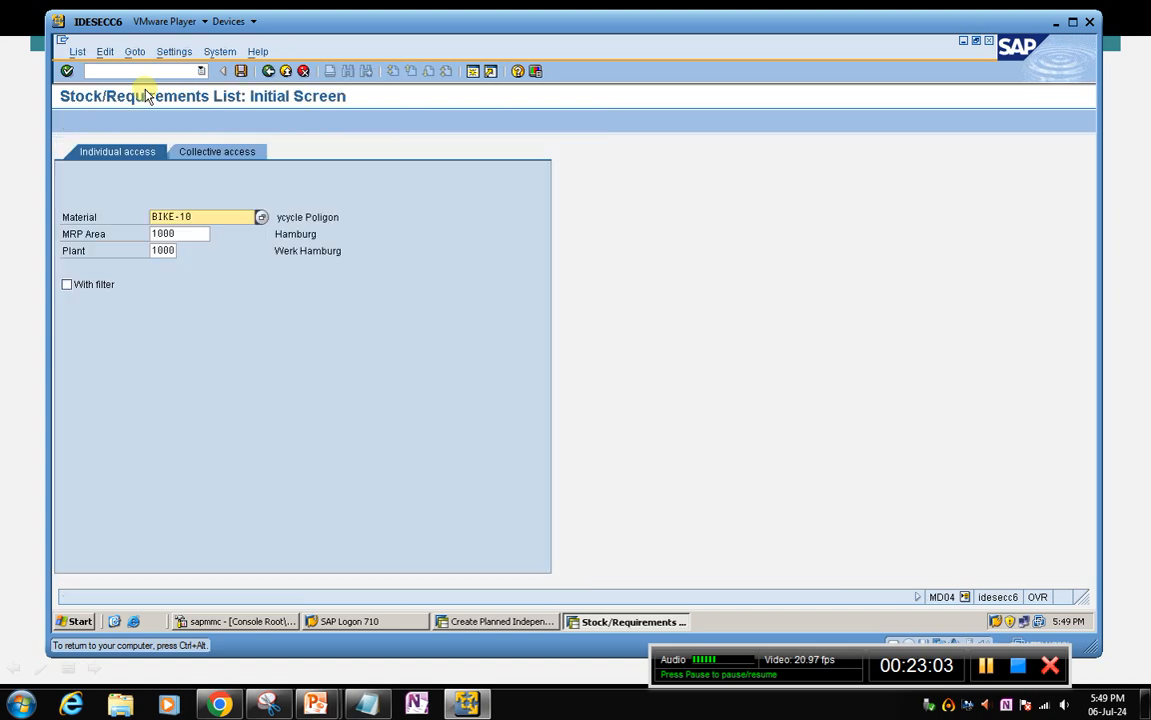
key("Return")
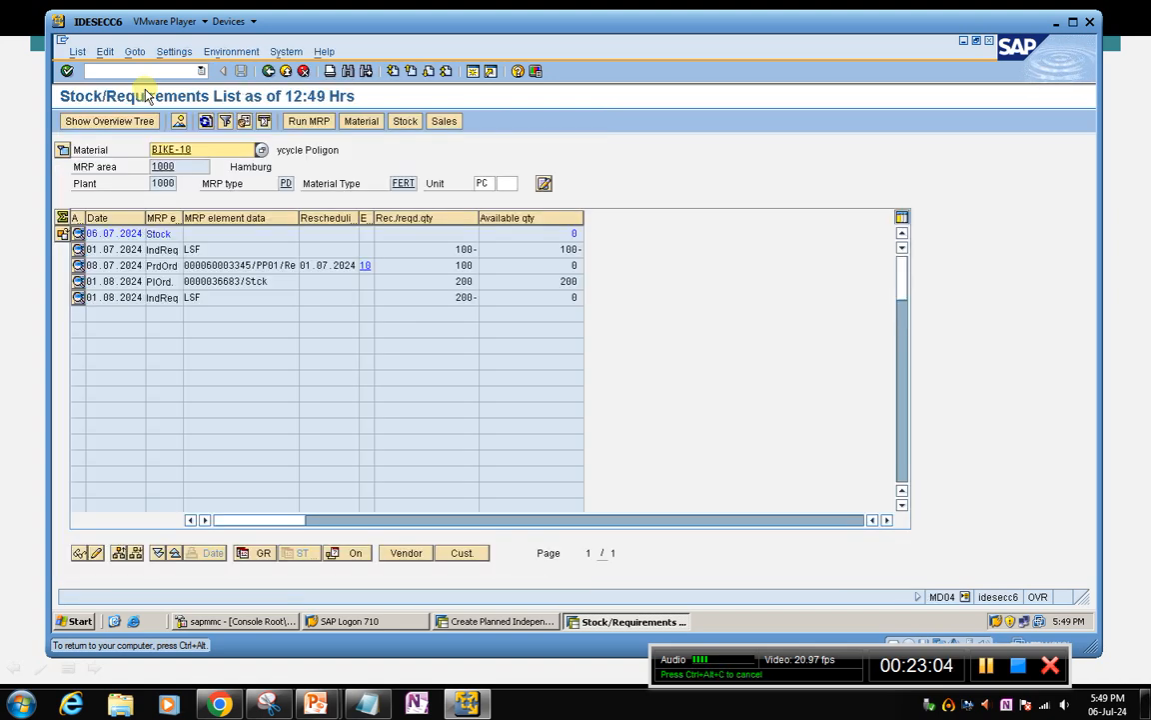
left_click(165, 266)
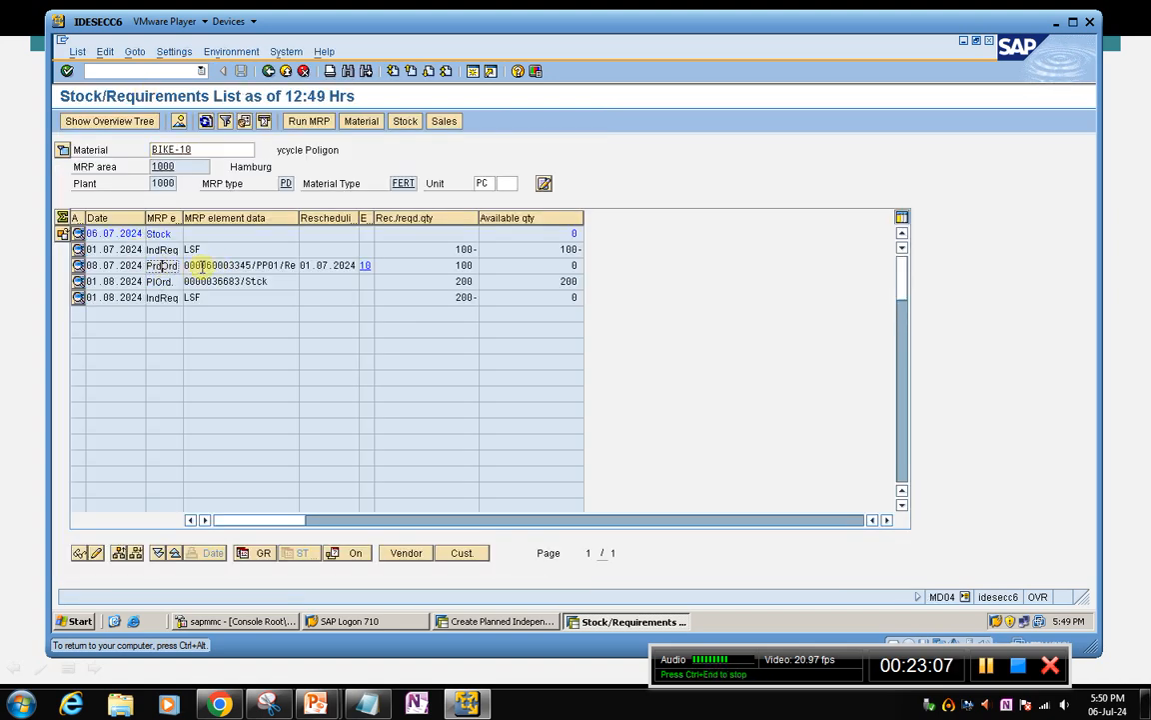
left_click(204, 267)
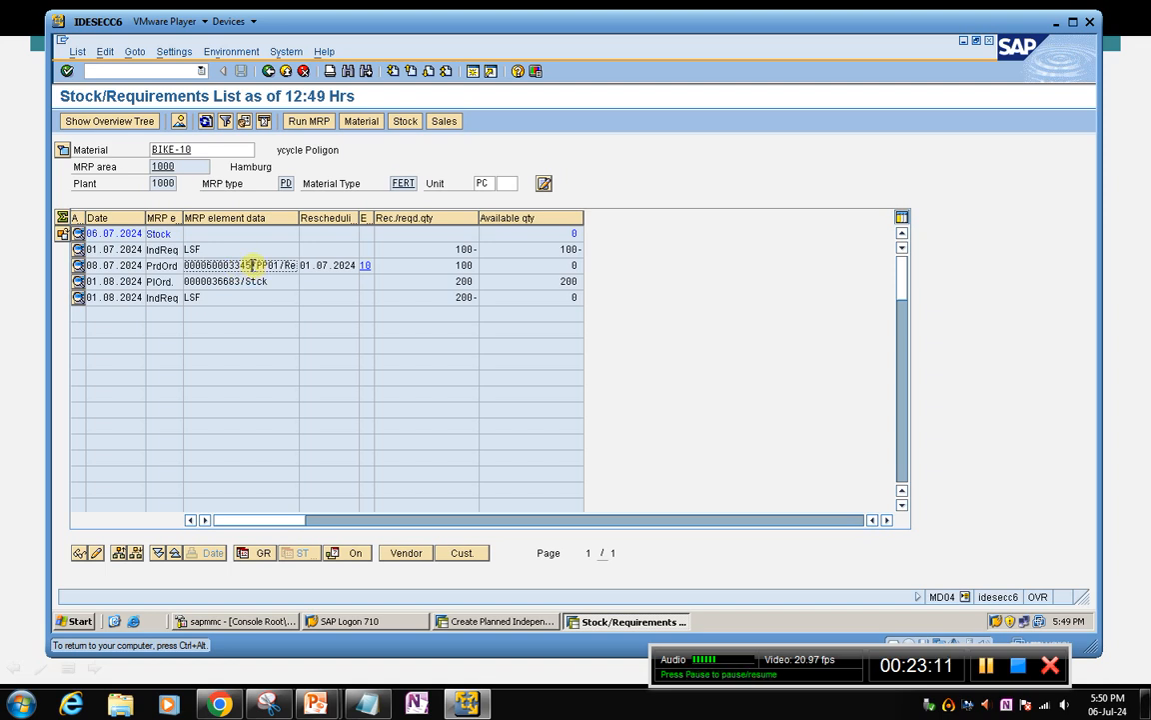
Copy the production order's number from the list and display that order with CO03 in a new session
left_click_drag(252, 265, 185, 264)
key("ctrl+c")
left_click(474, 71)
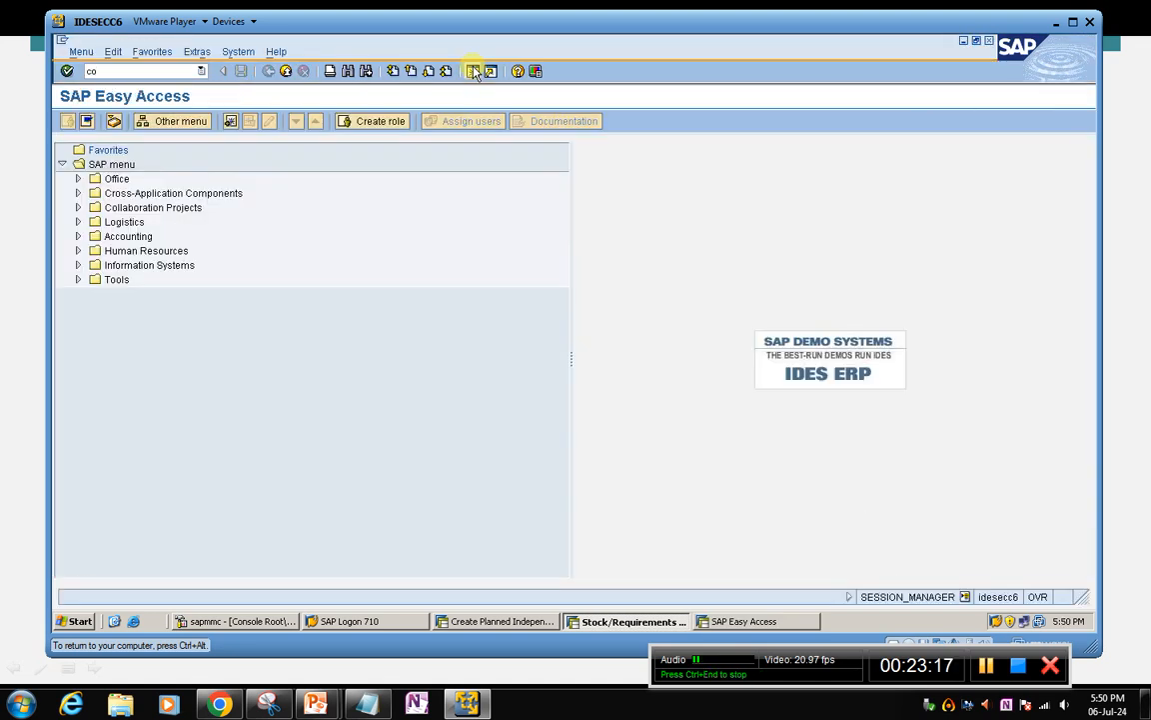
key("Return")
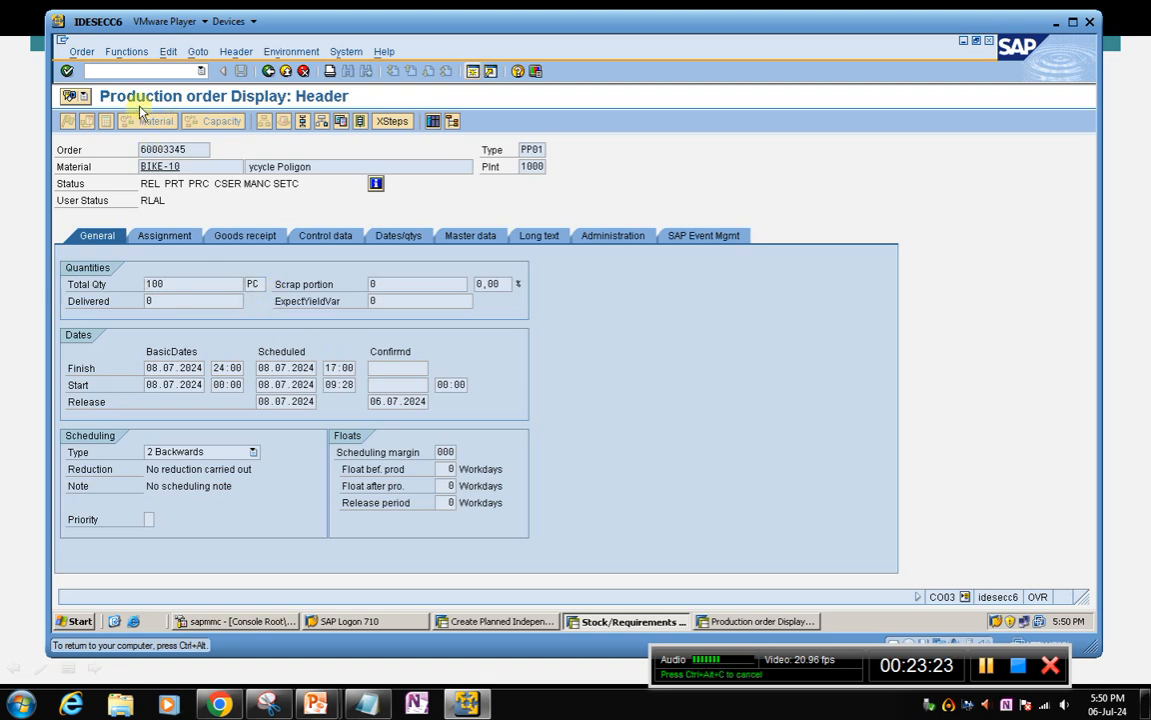
Switch the displayed BIKE-10 production order to change mode, calculate its costs and save it
left_click(85, 53)
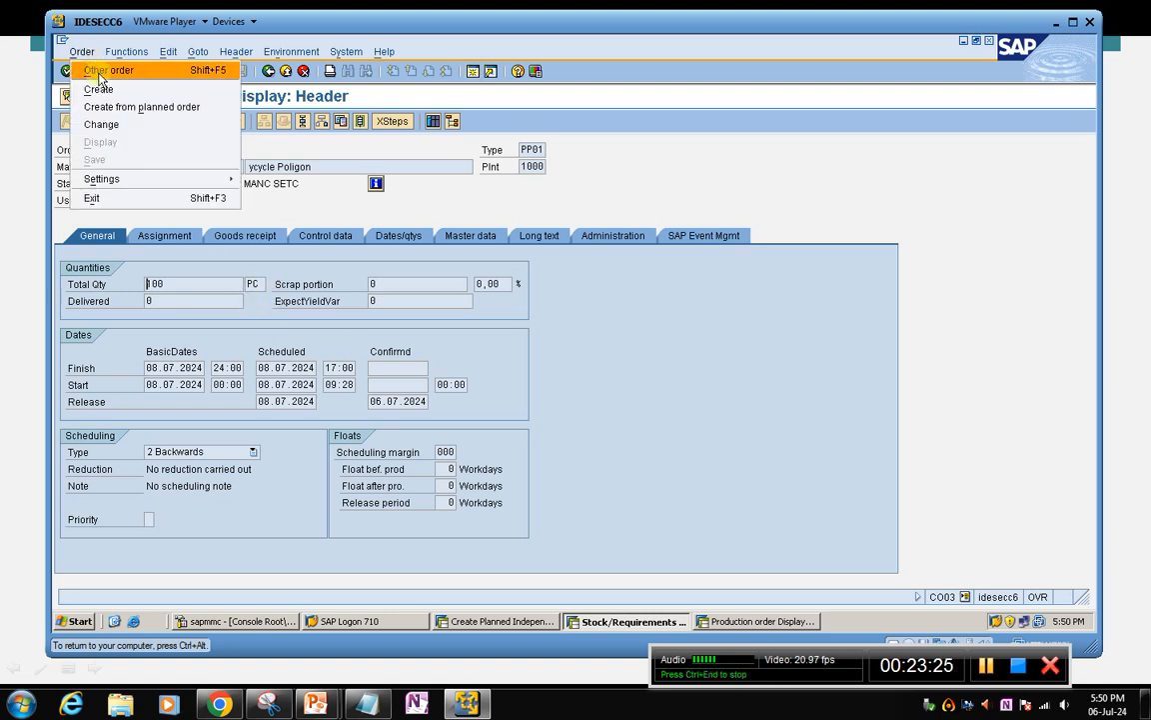
left_click(116, 125)
left_click(114, 118)
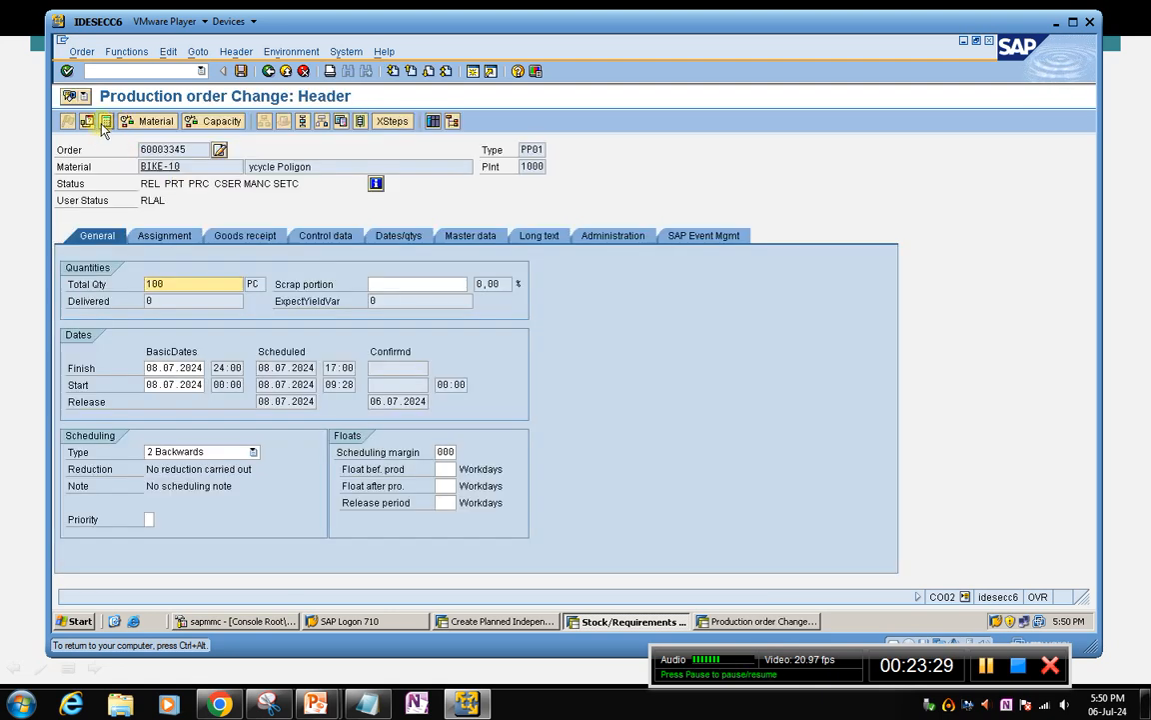
left_click(106, 122)
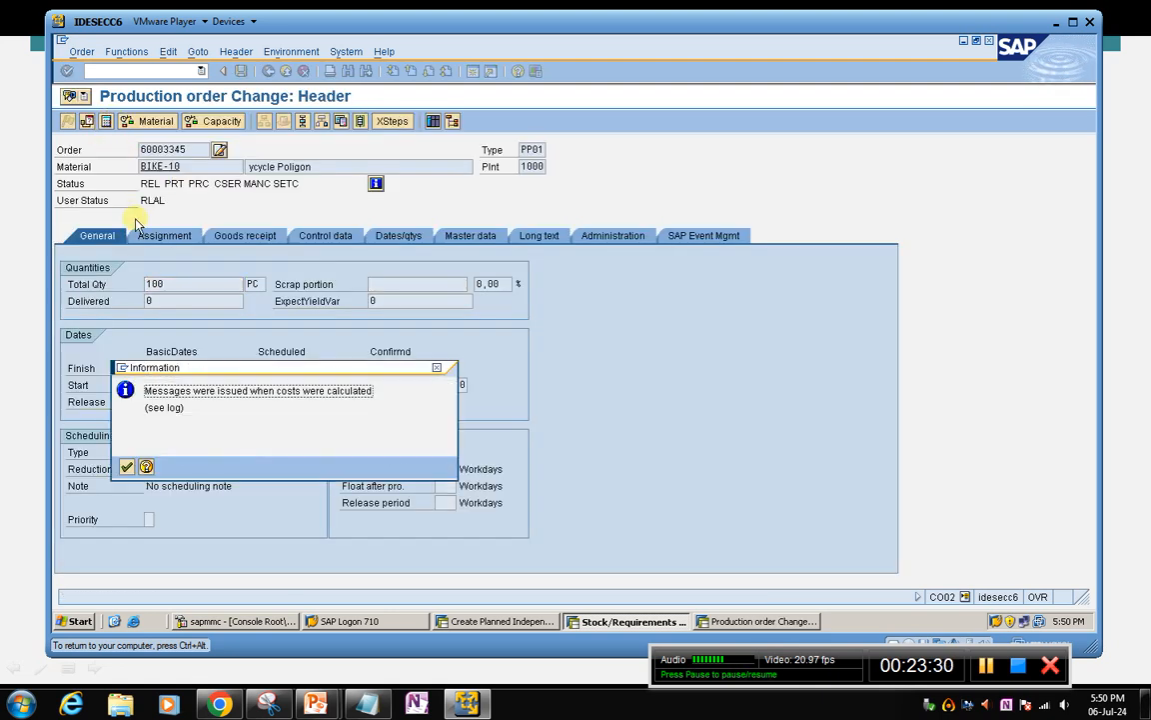
left_click(127, 467)
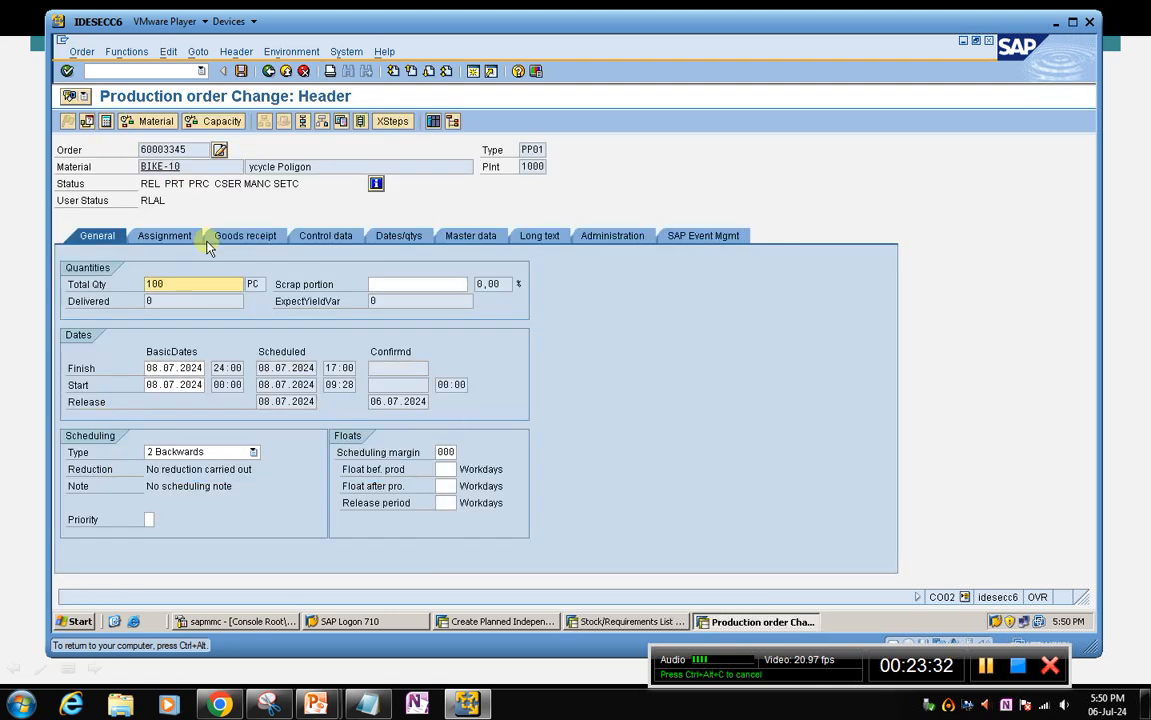
left_click(240, 71)
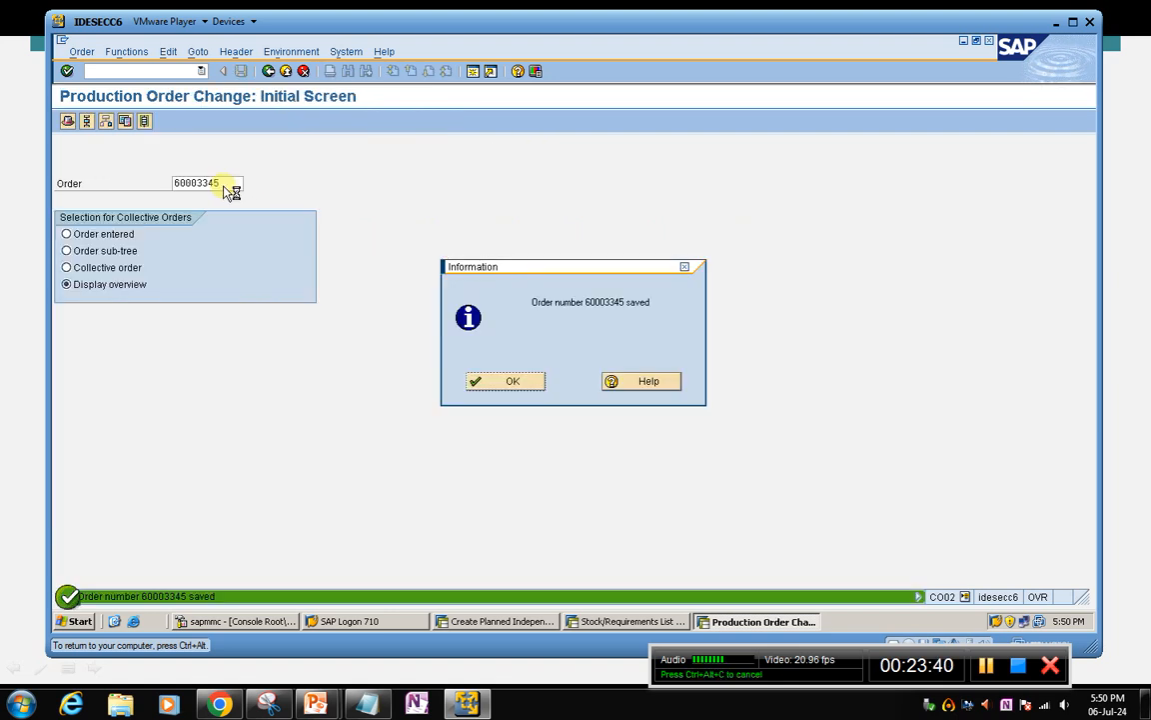
left_click(516, 381)
Reopen the saved BIKE-10 production order for changing and check its log data
key("Return")
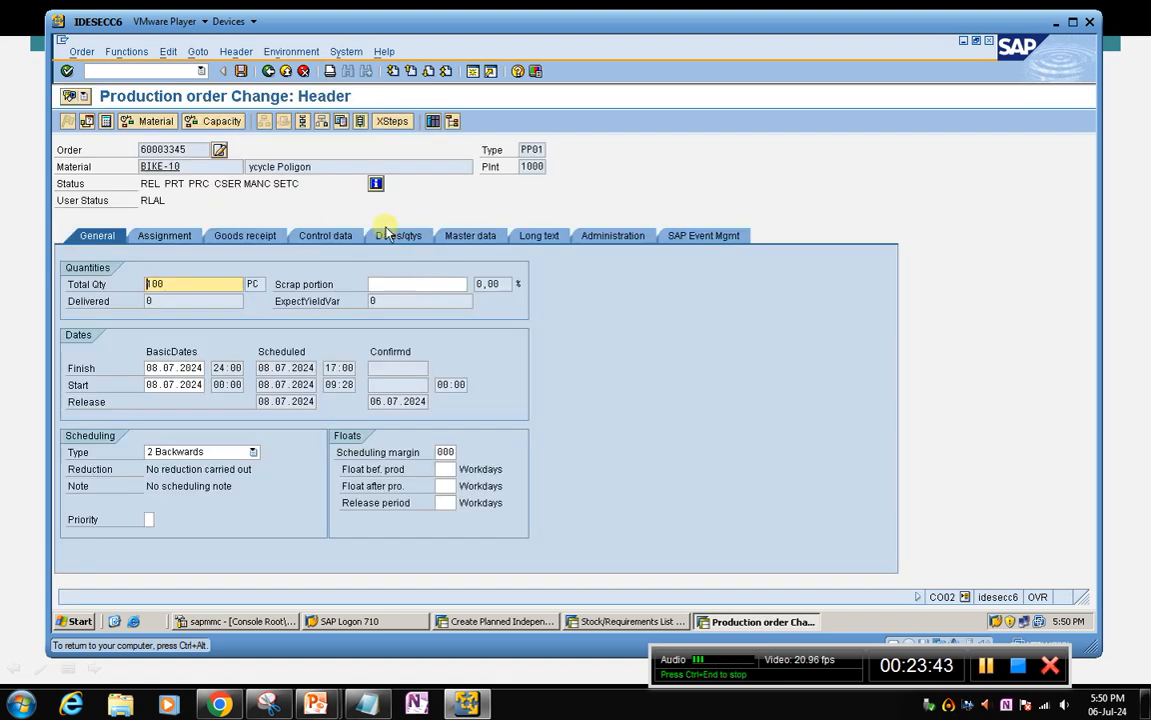
left_click(201, 54)
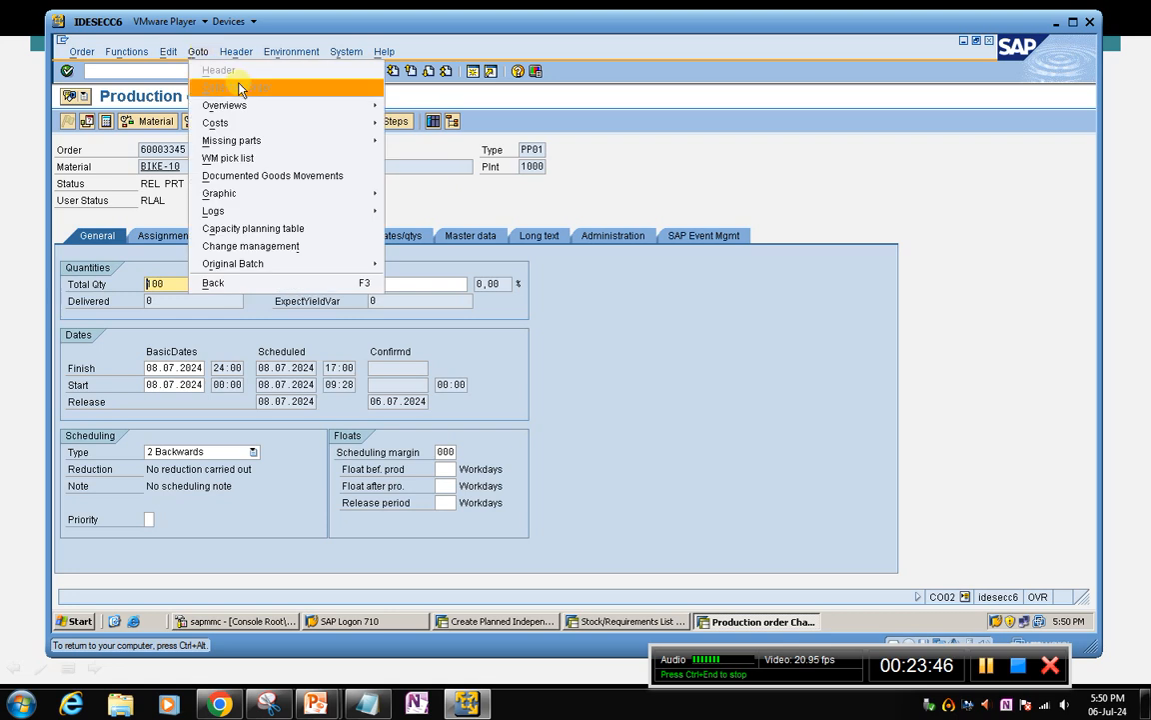
mouse_move(235, 125)
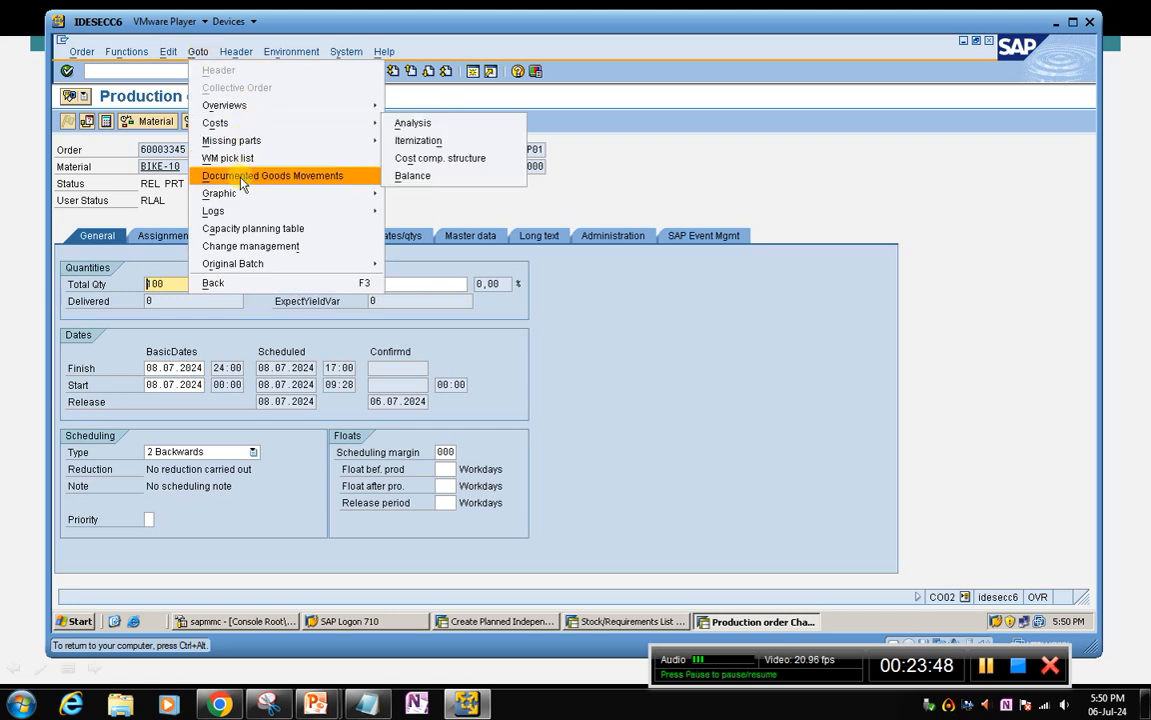
mouse_move(345, 213)
left_click(415, 222)
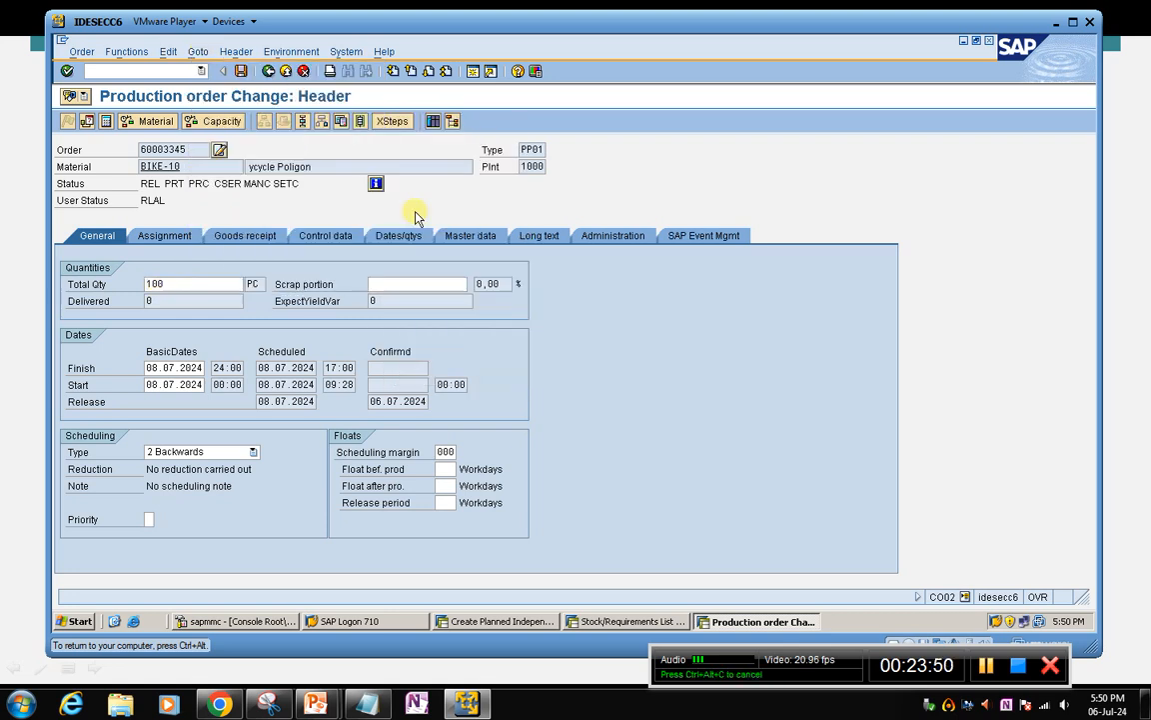
left_click(474, 378)
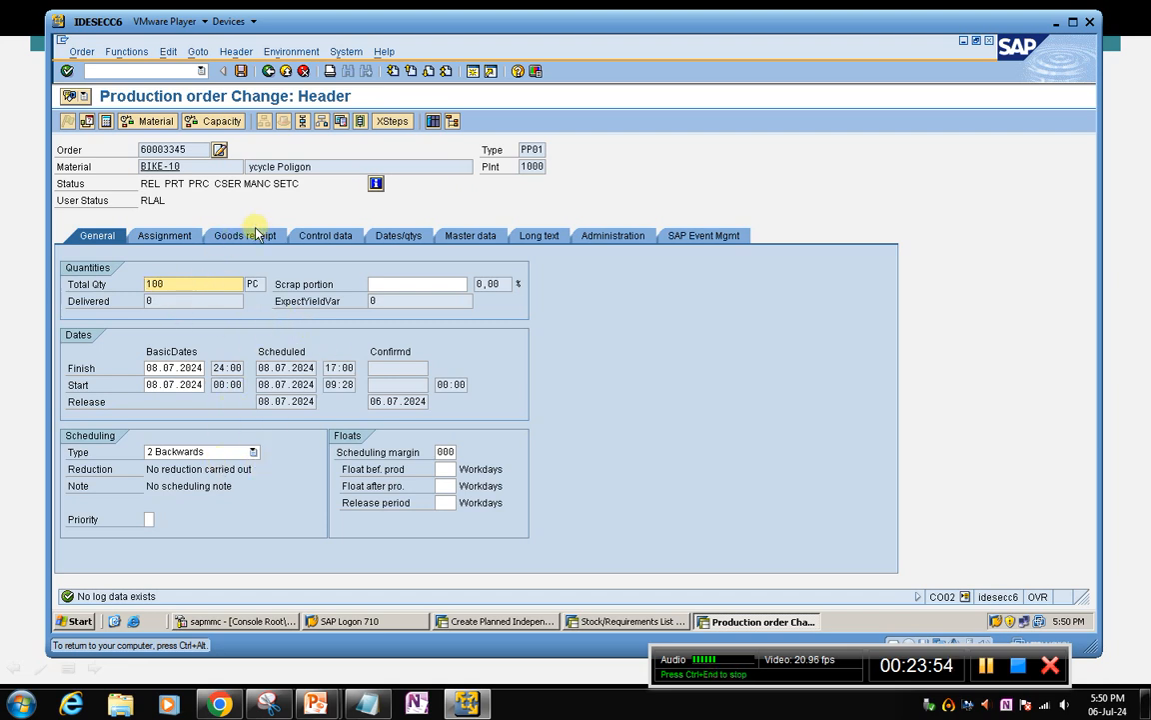
Save the BIKE-10 production order again and reopen it in change mode
left_click(240, 71)
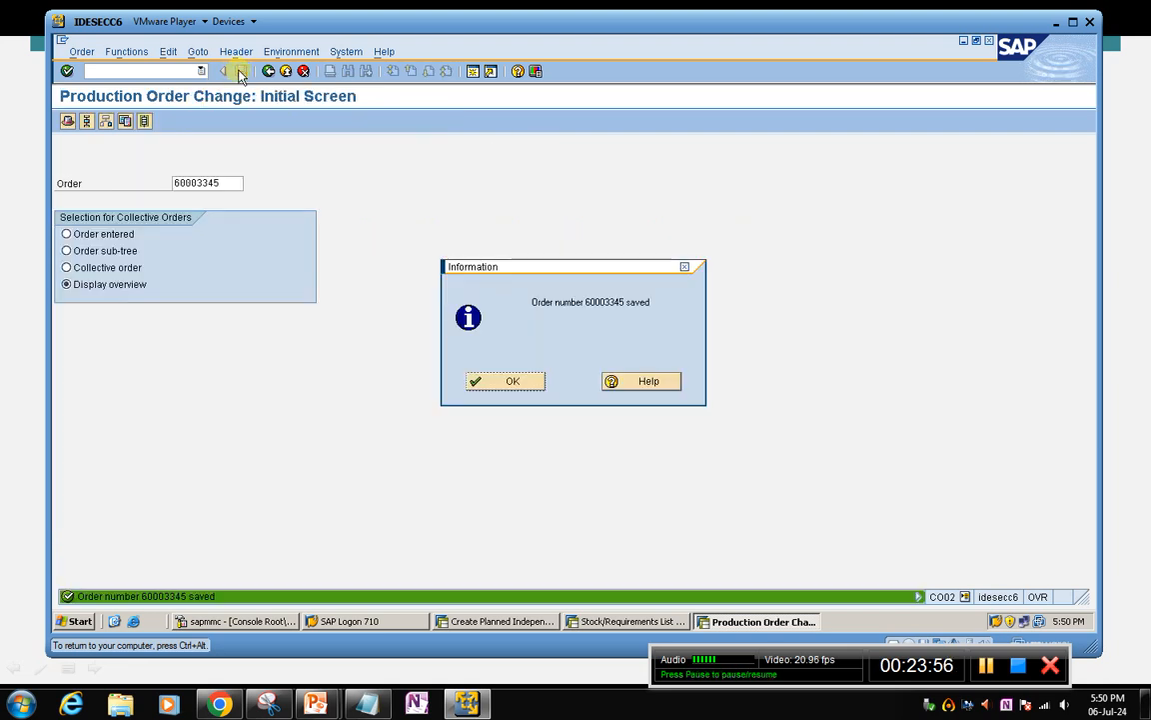
left_click(508, 381)
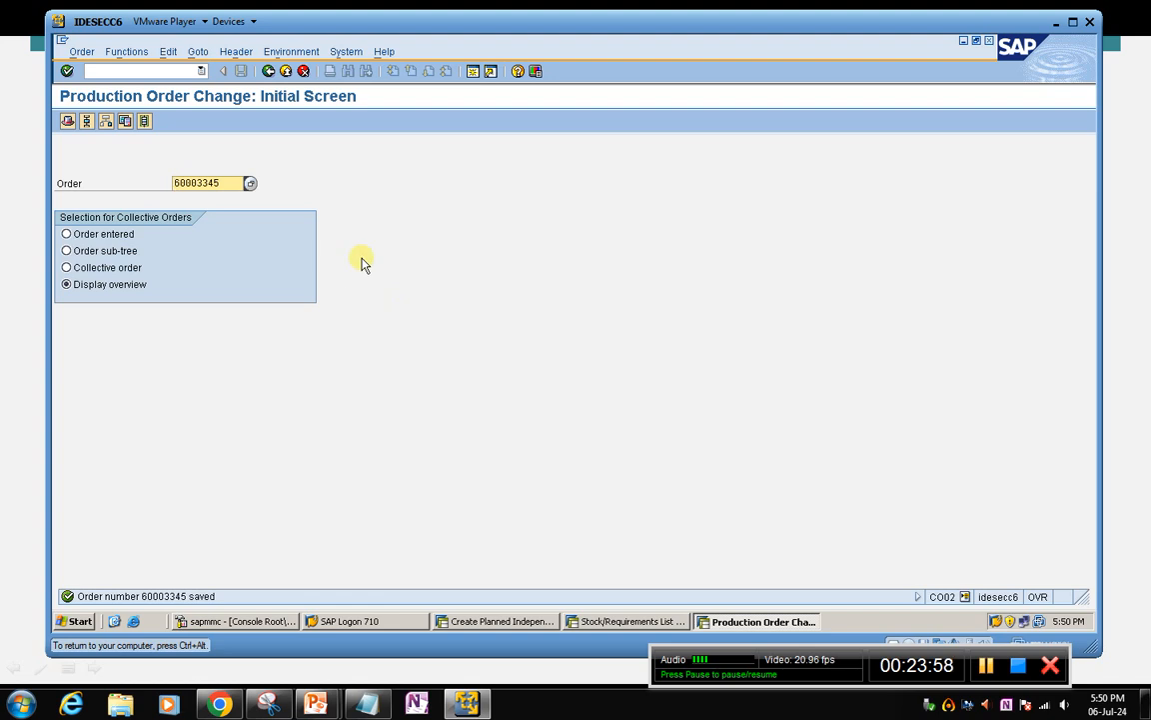
key("Return")
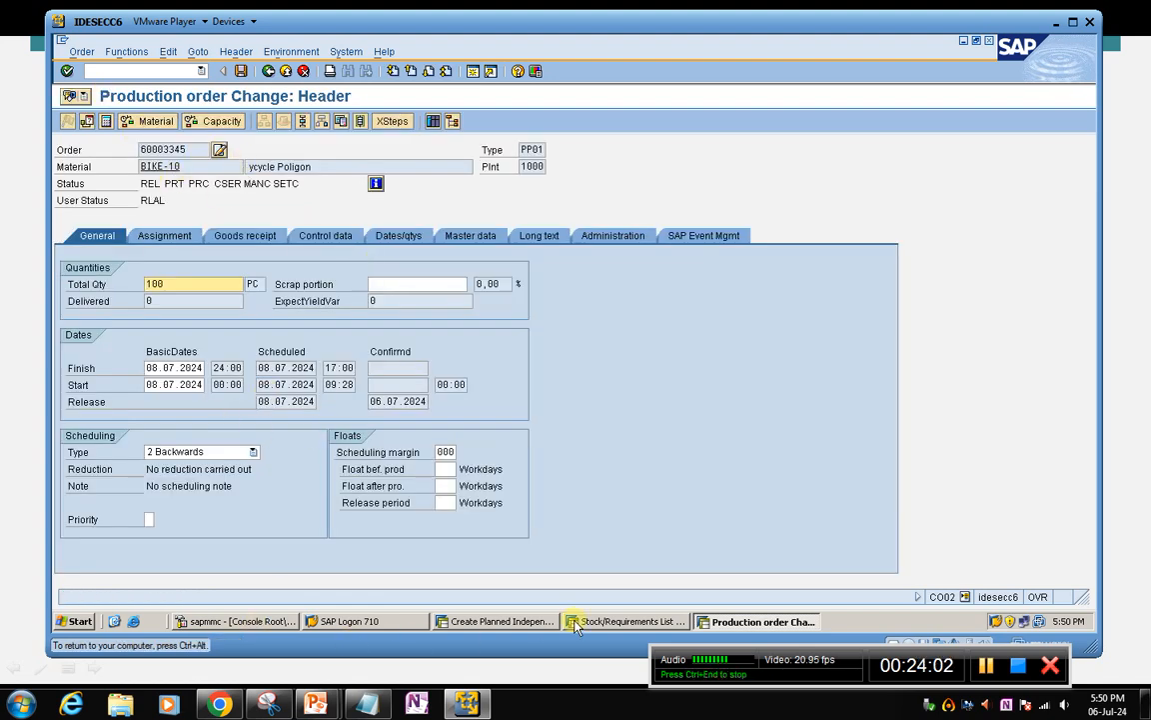
Refresh BIKE-10's stock/requirements list and examine the production order entry of 08.07.2024
left_click(637, 621)
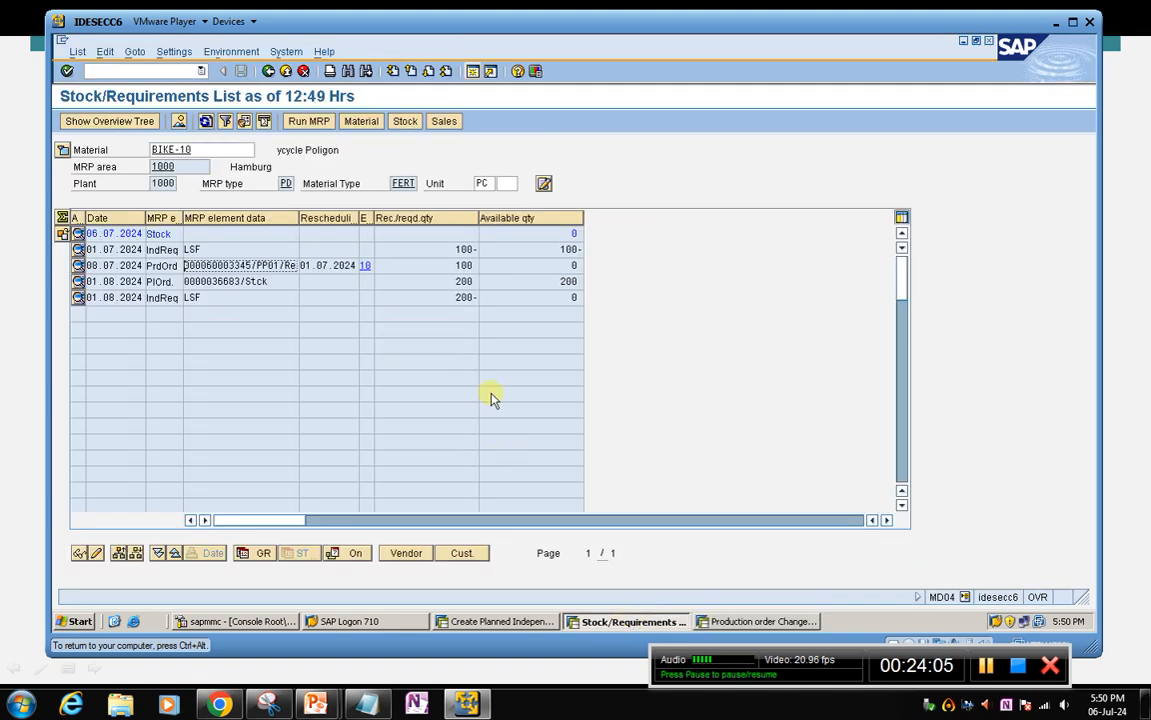
left_click(206, 122)
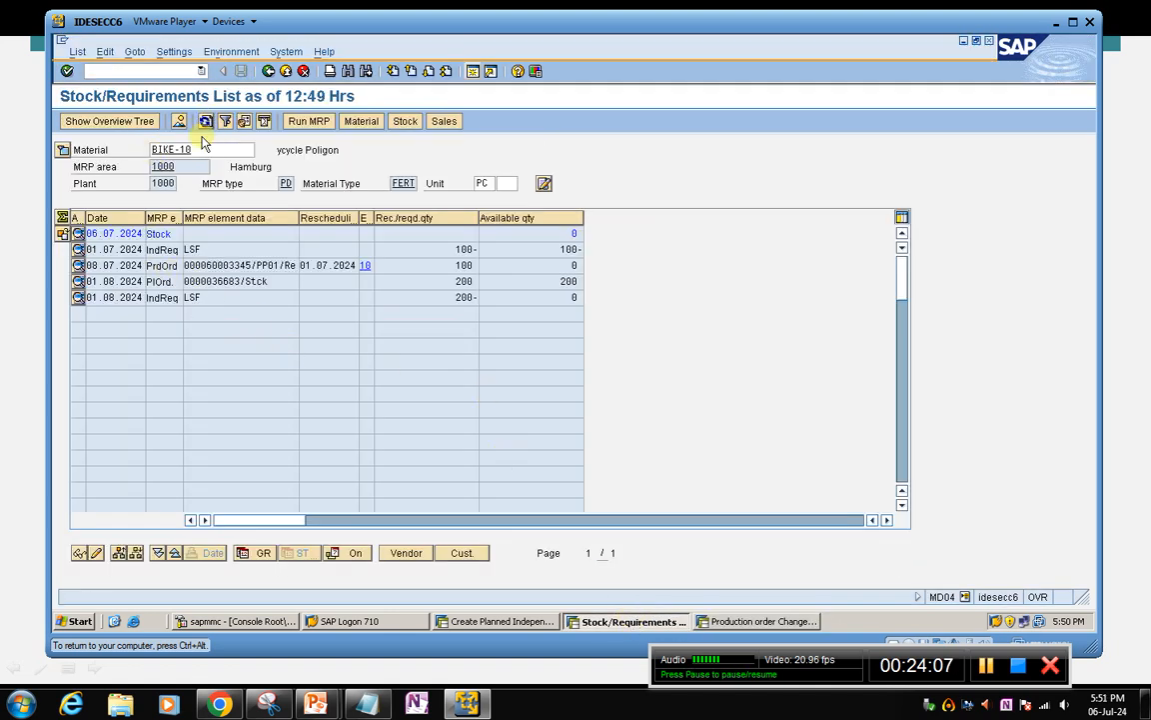
left_click(164, 269)
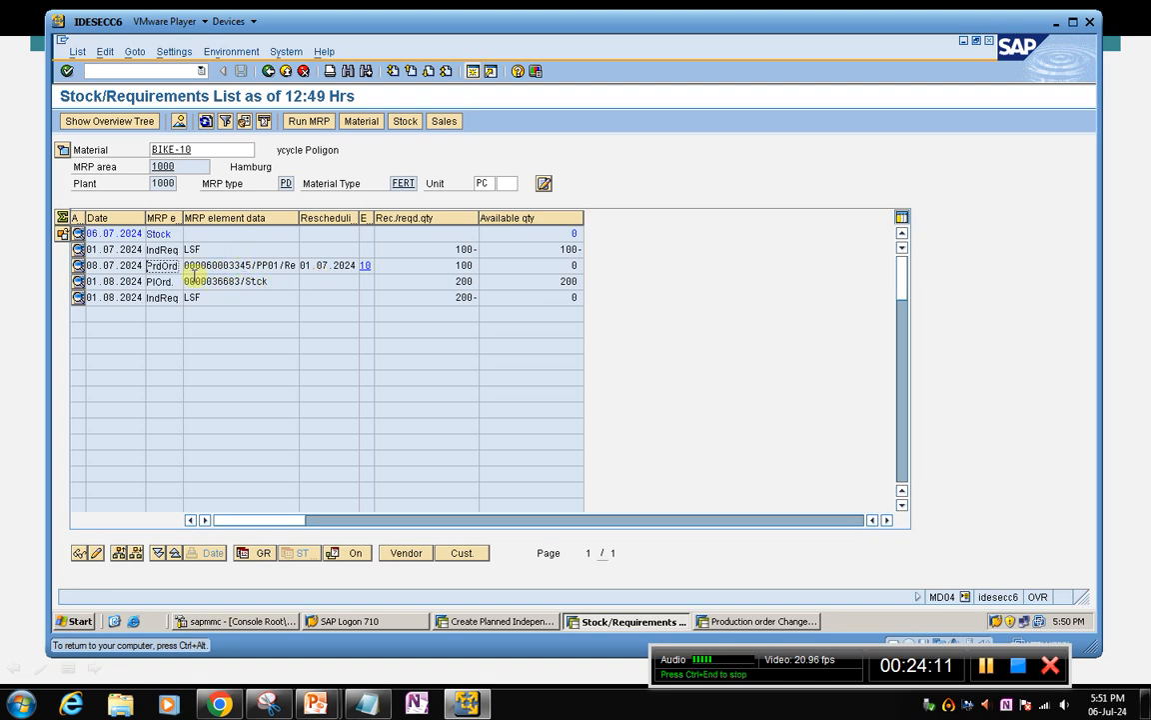
left_click(274, 265)
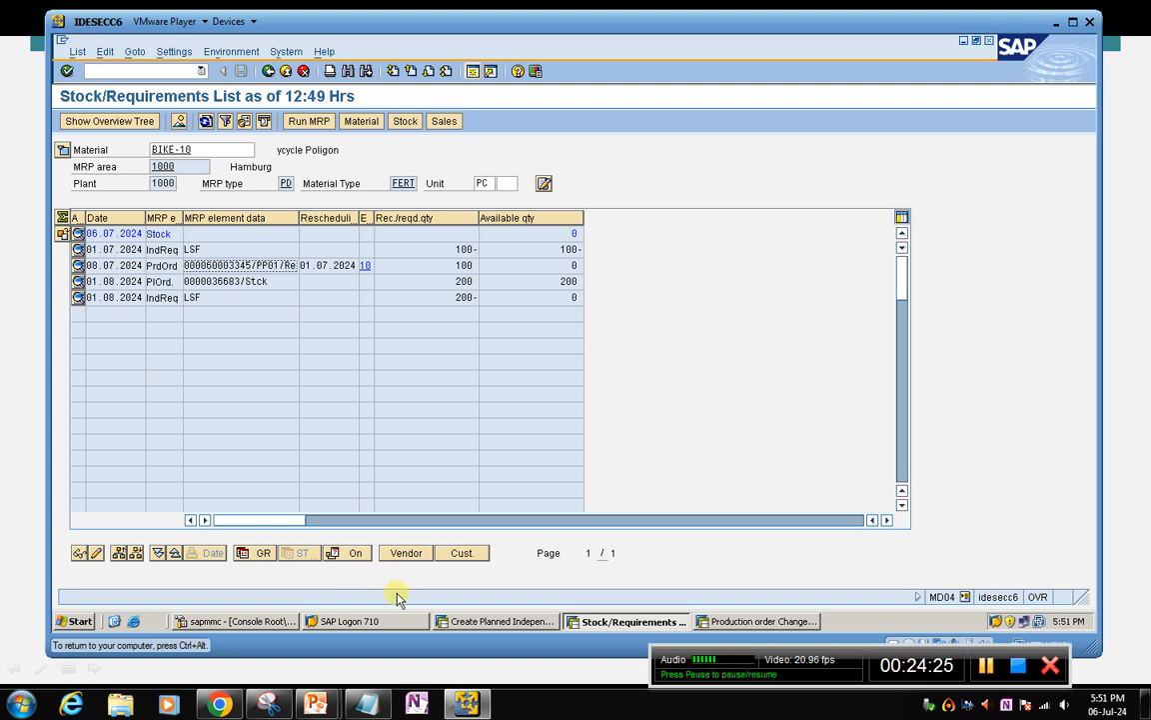
Open BIKE-10's planned independent requirements planning table in MD61 with the planning horizon ending 31.12.2024
left_click(494, 621)
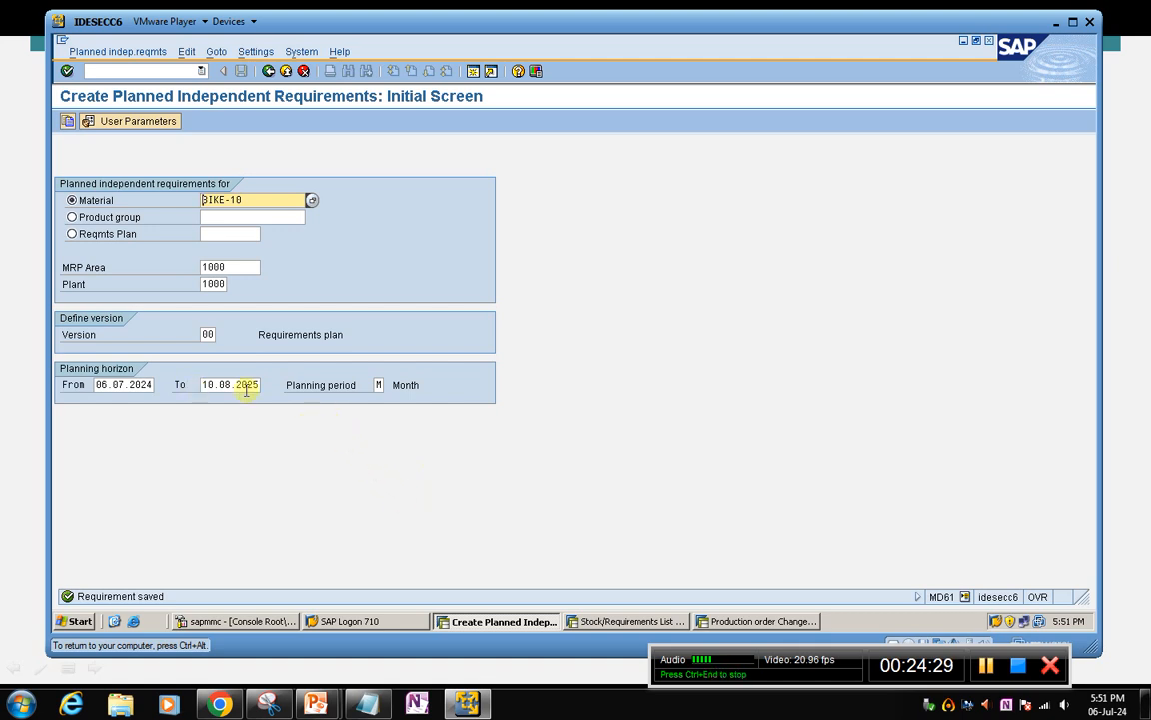
left_click_drag(203, 384, 355, 379)
type("31.12.2024")
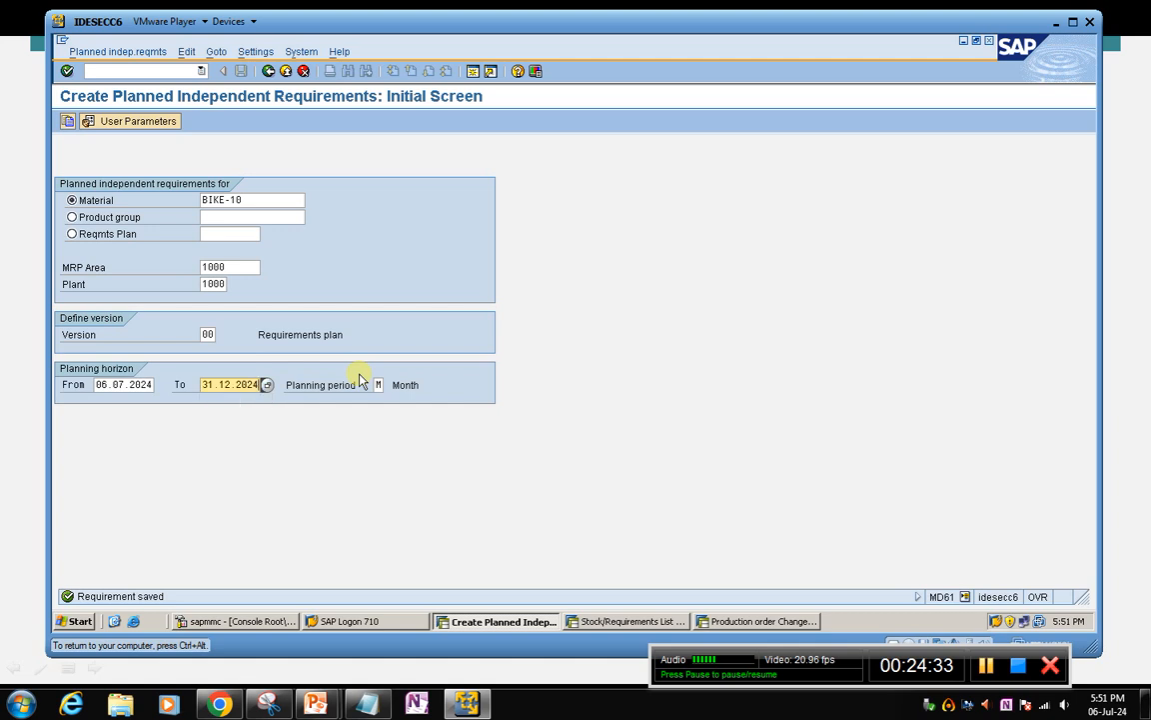
key("Return")
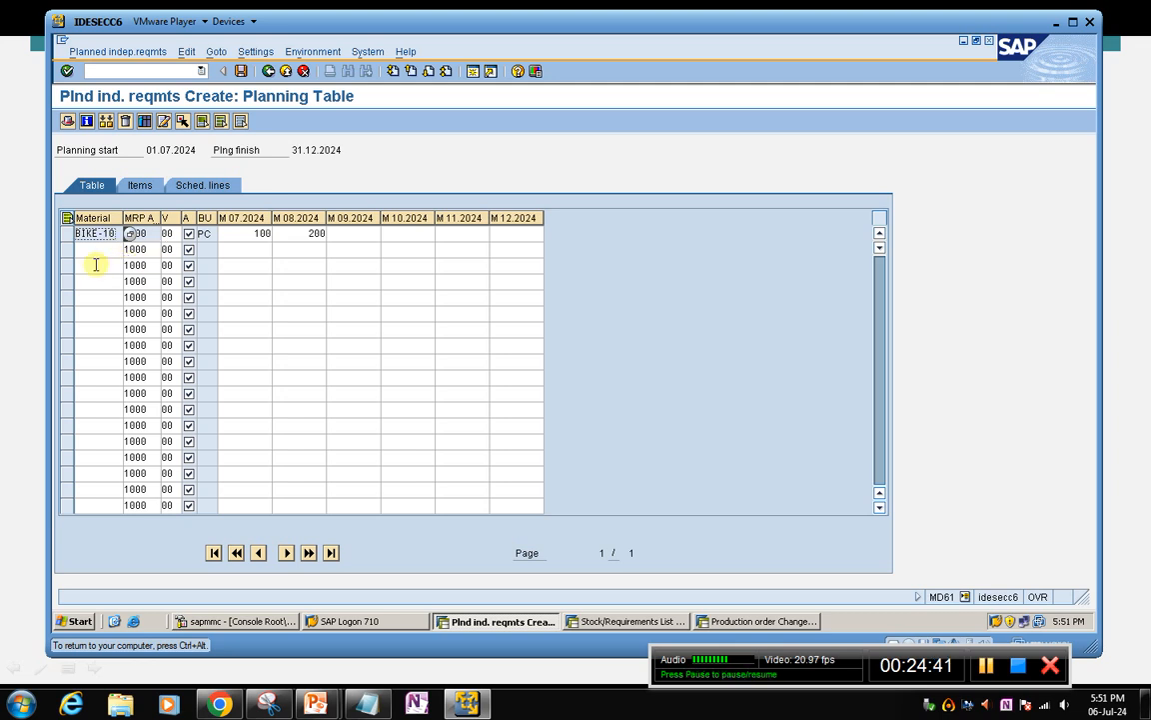
key("Down")
key("Down")
key("Down")
key("Down")
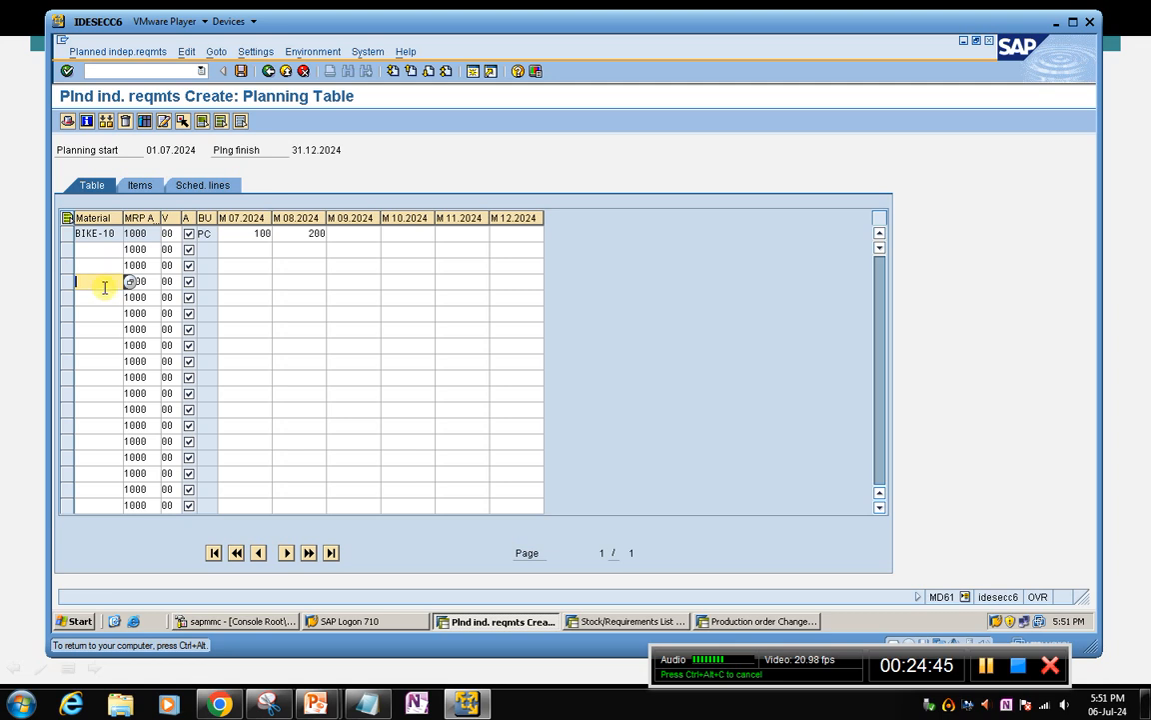
left_click(280, 281)
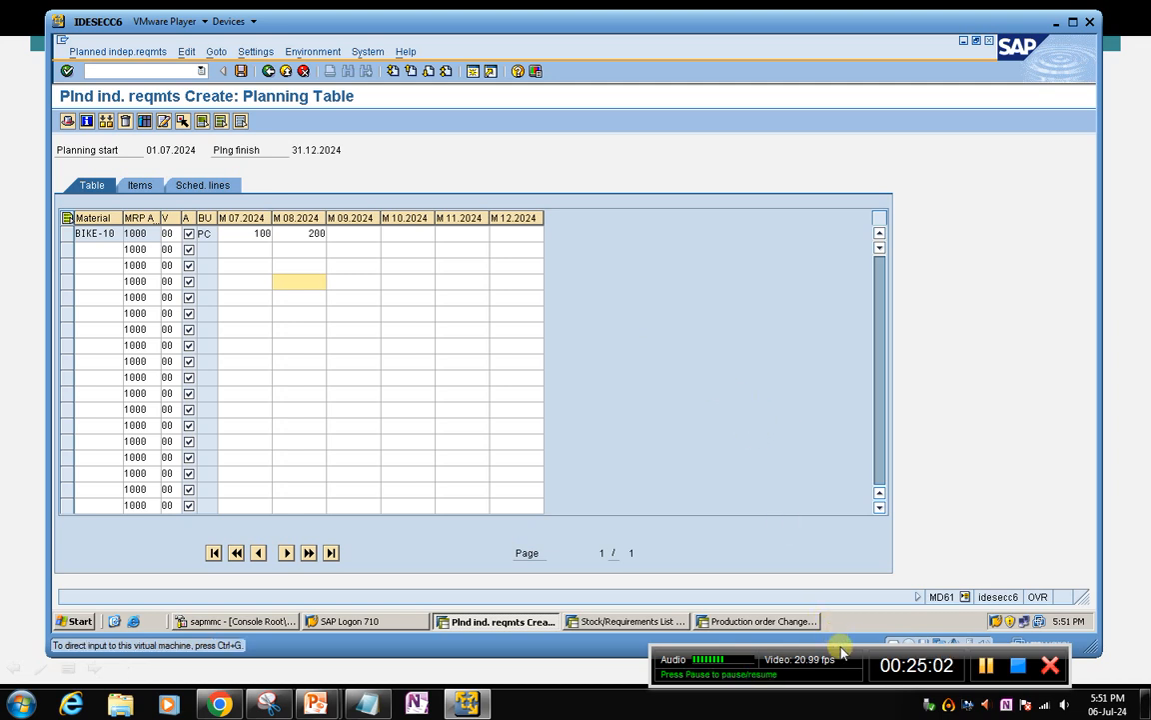
left_click_drag(841, 647, 818, 638)
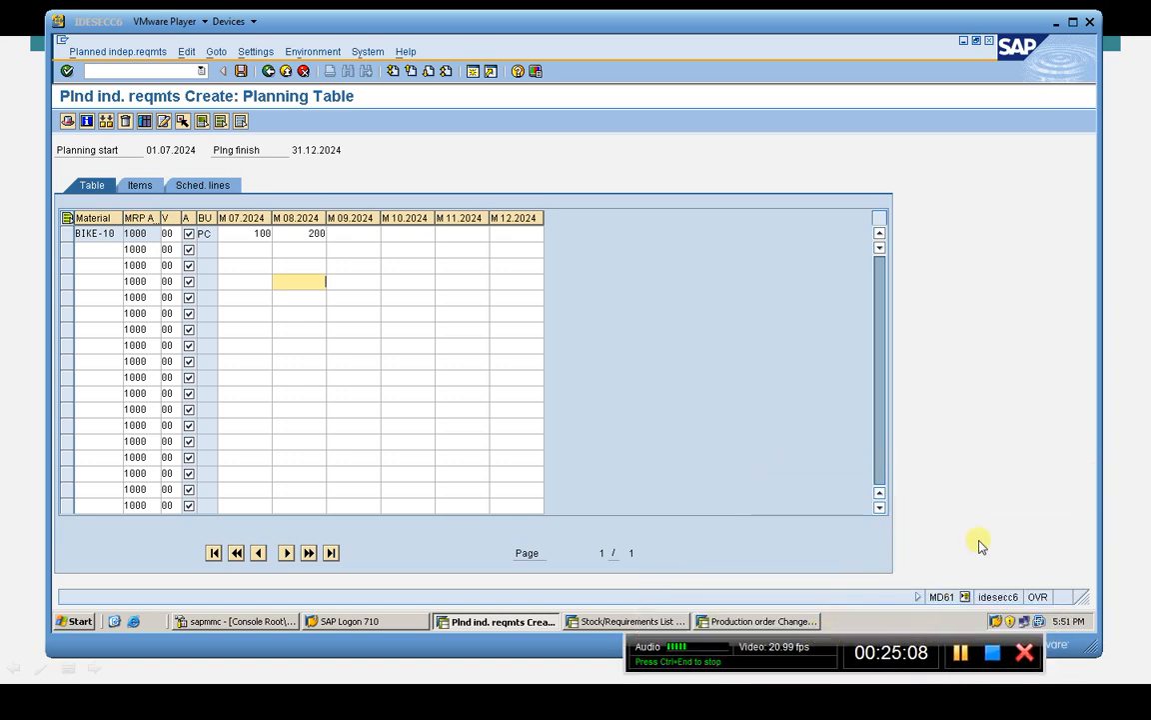